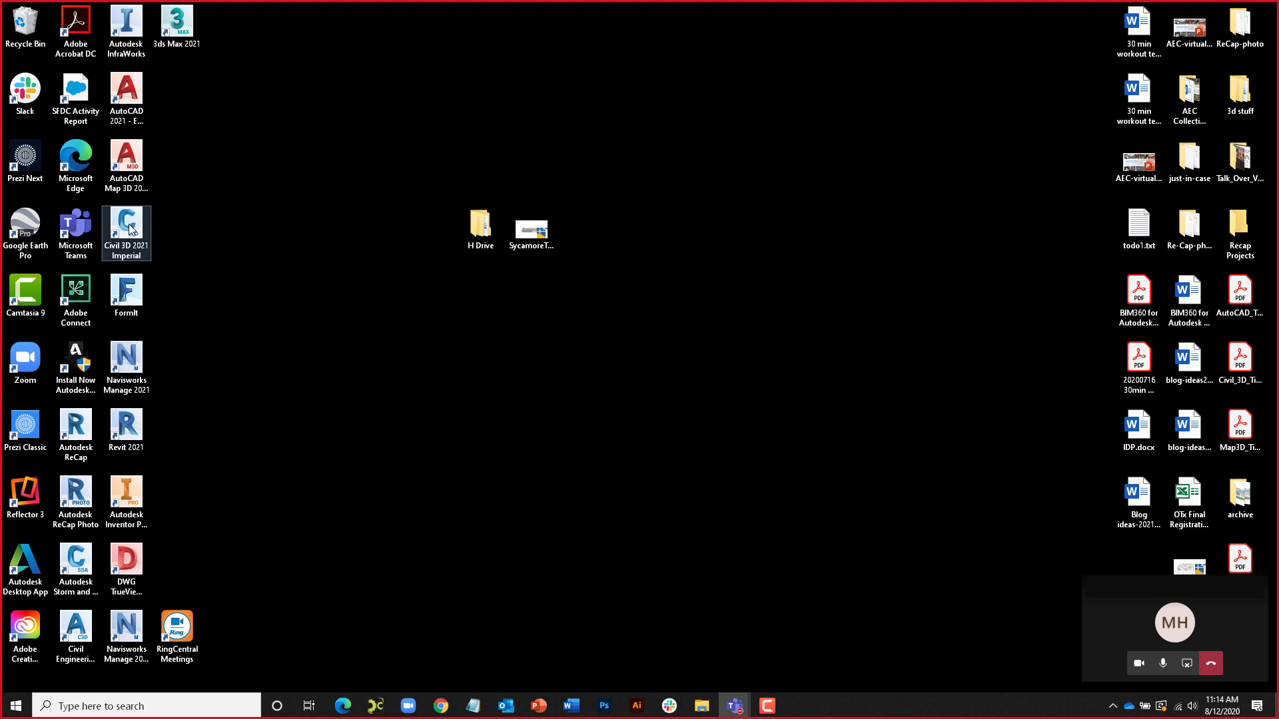
Launch Civil 3D 2021 Imperial and open the DynamicRelationships drawing from the exercise files folder
double_click(131, 230)
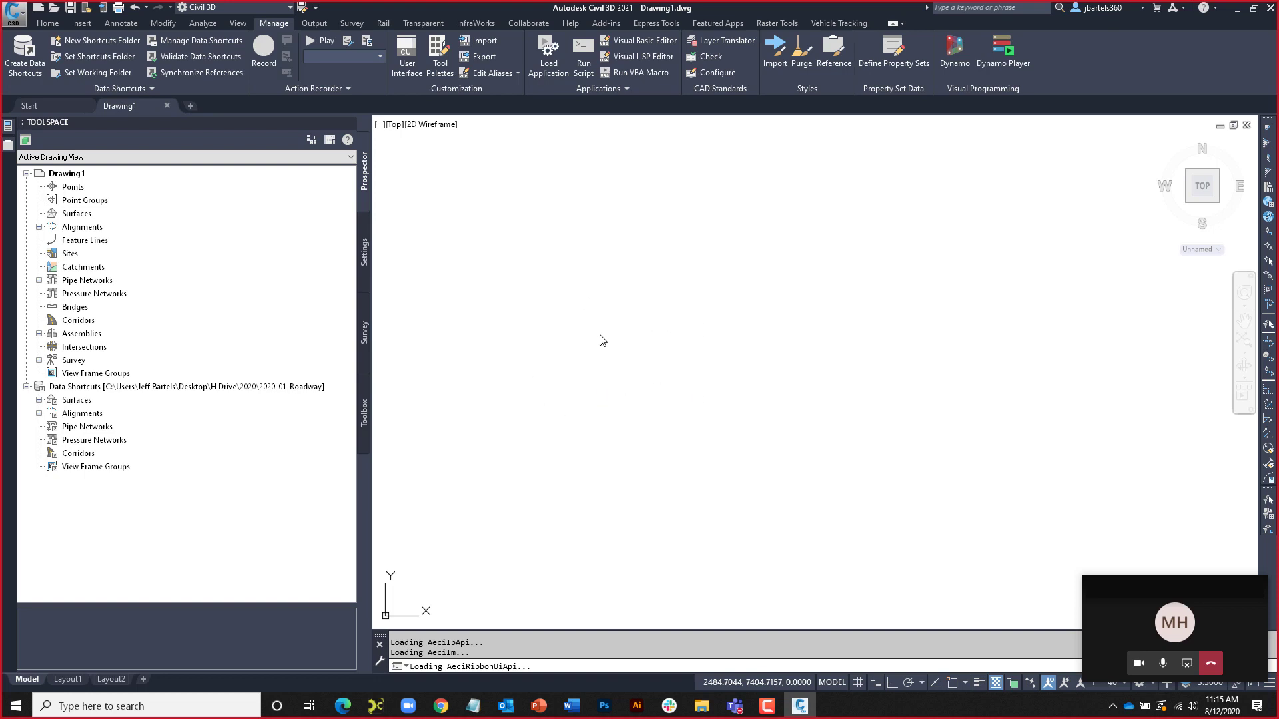
left_click(54, 8)
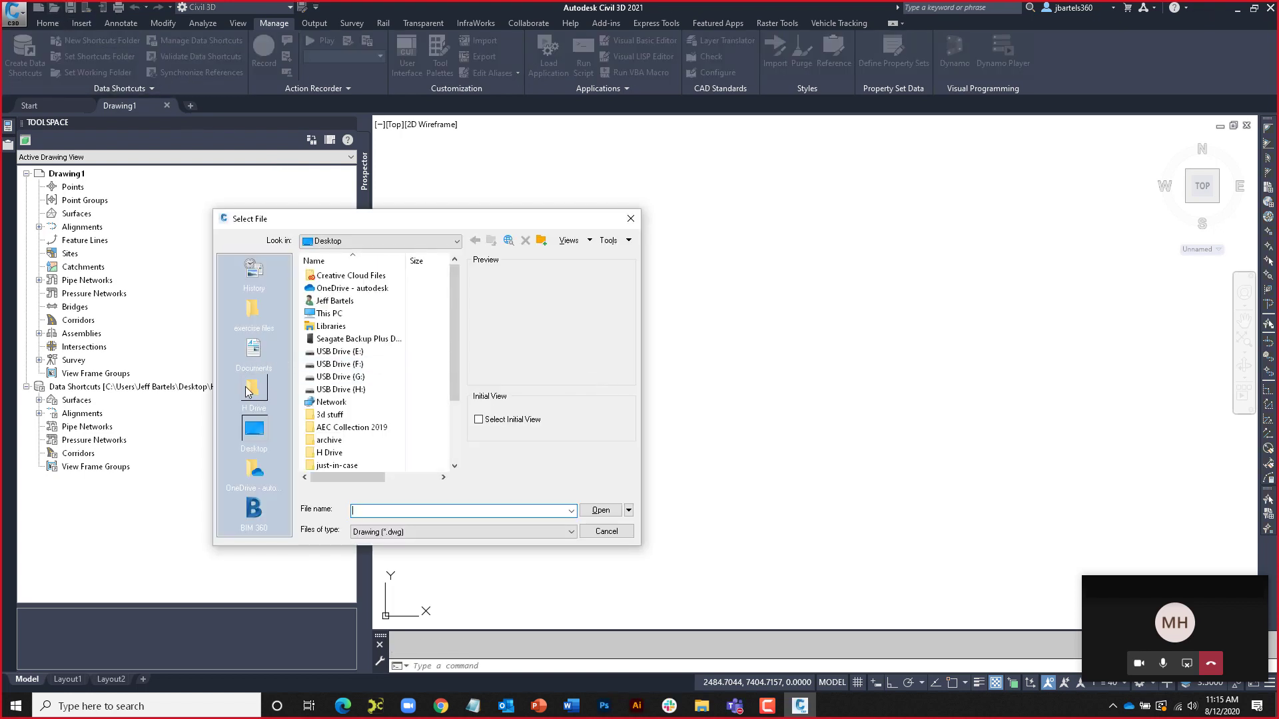
left_click(253, 309)
left_click(364, 276)
left_click(600, 510)
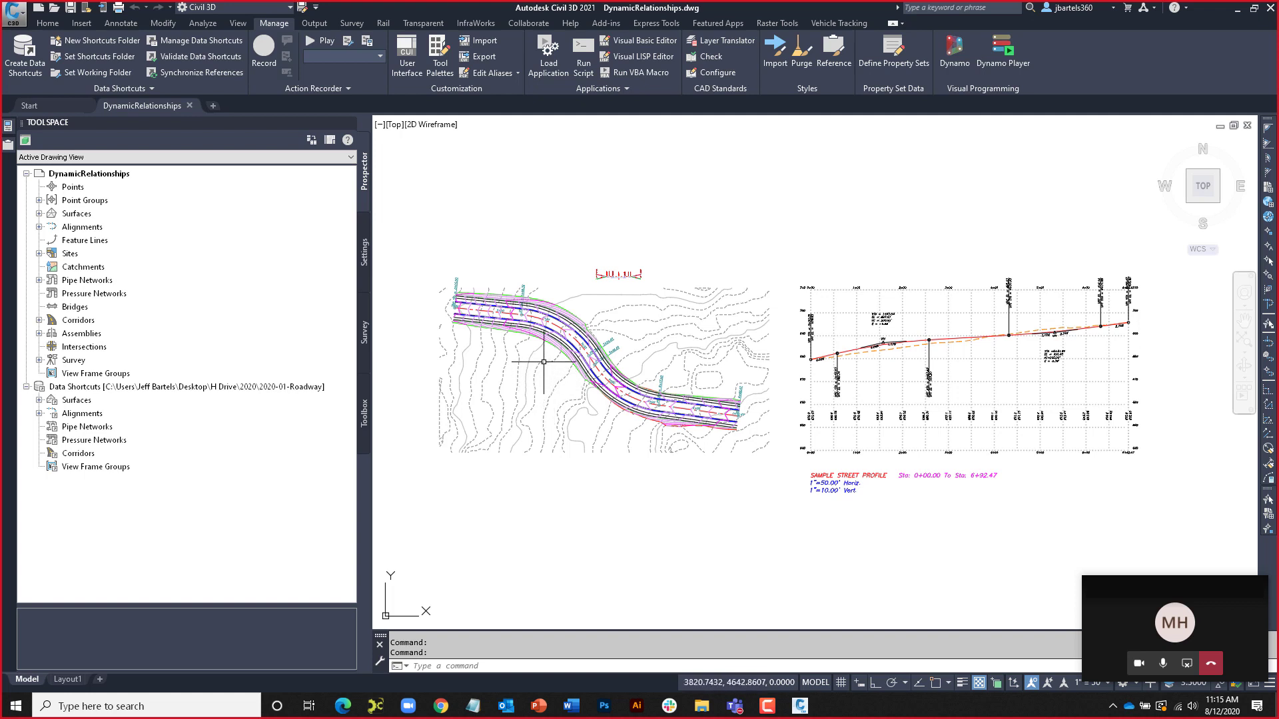
Stretch the first tangent of the Sample Street alignment about 86 ft south in the plan
mouse_move(544, 362)
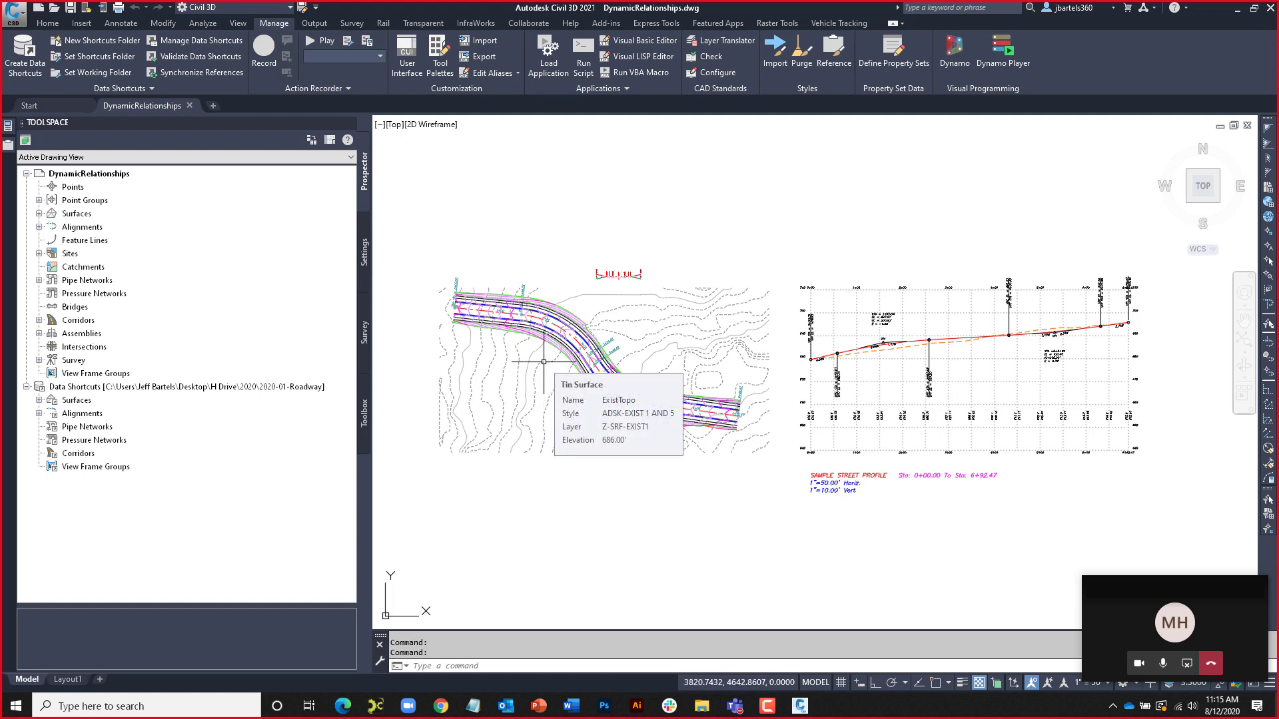
left_click(555, 317)
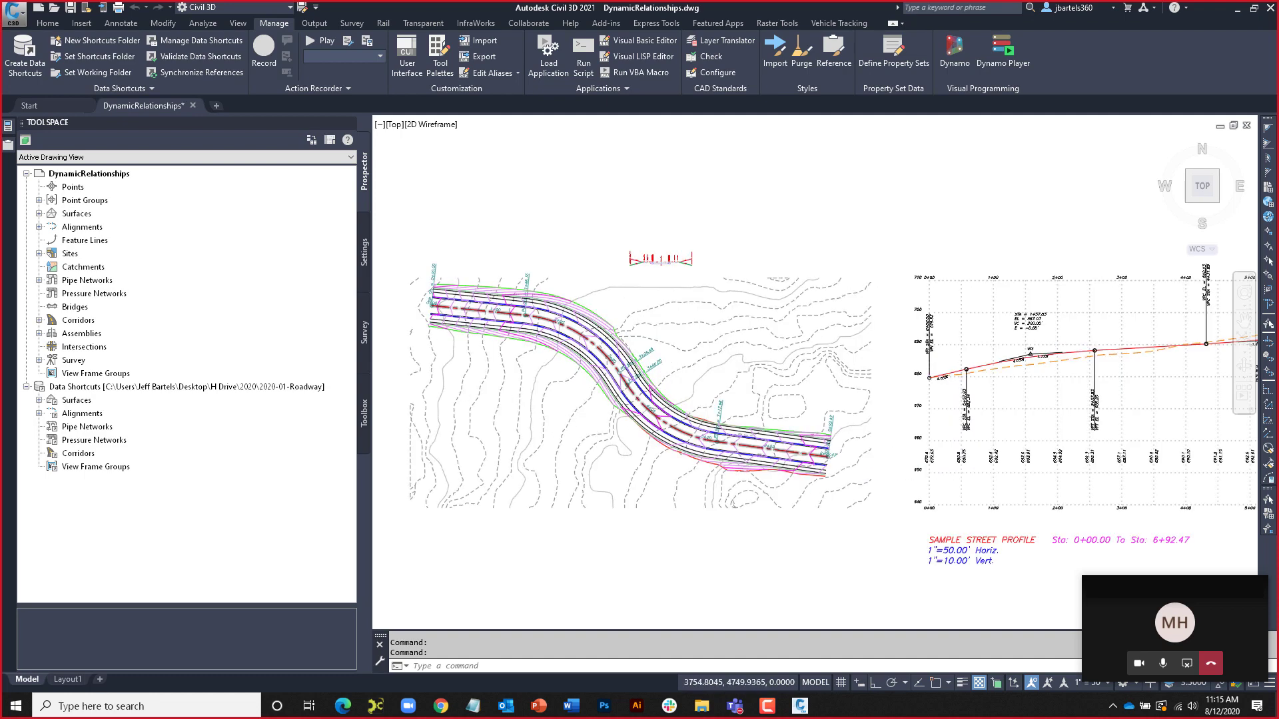
scroll(527, 322, "up", 6)
left_click(527, 322)
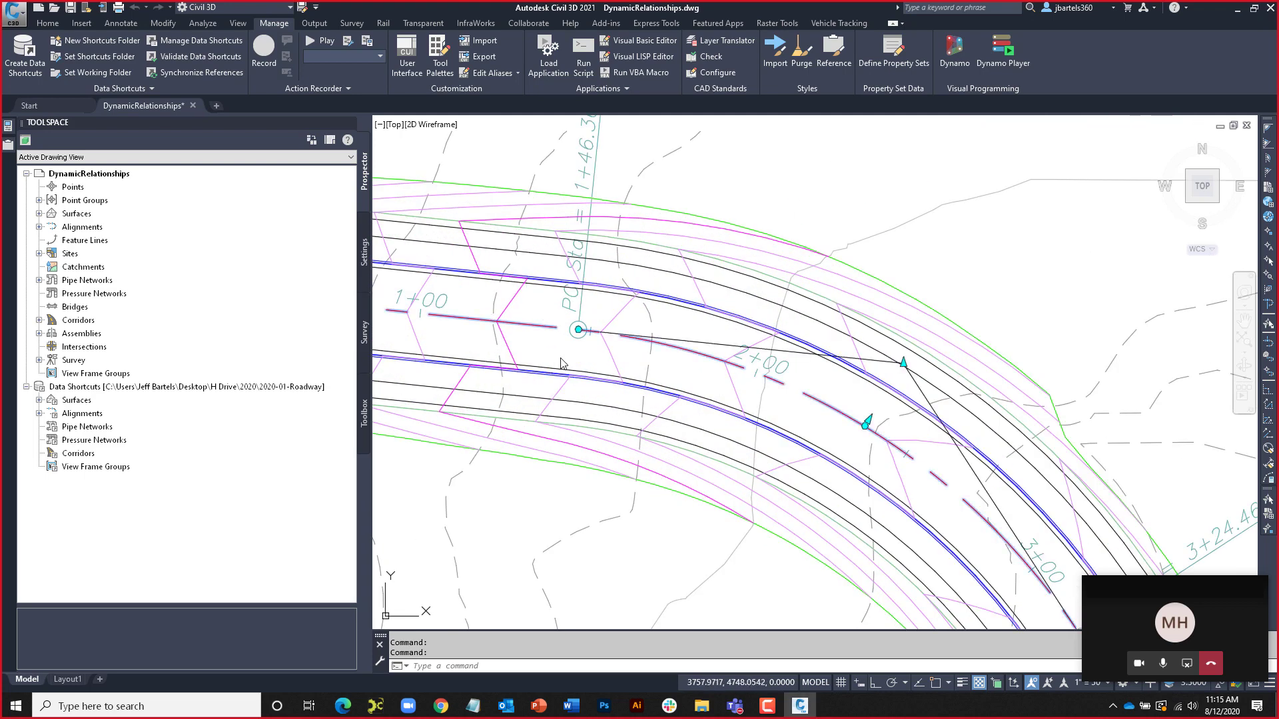
scroll(563, 361, "down", 5)
left_click(478, 338)
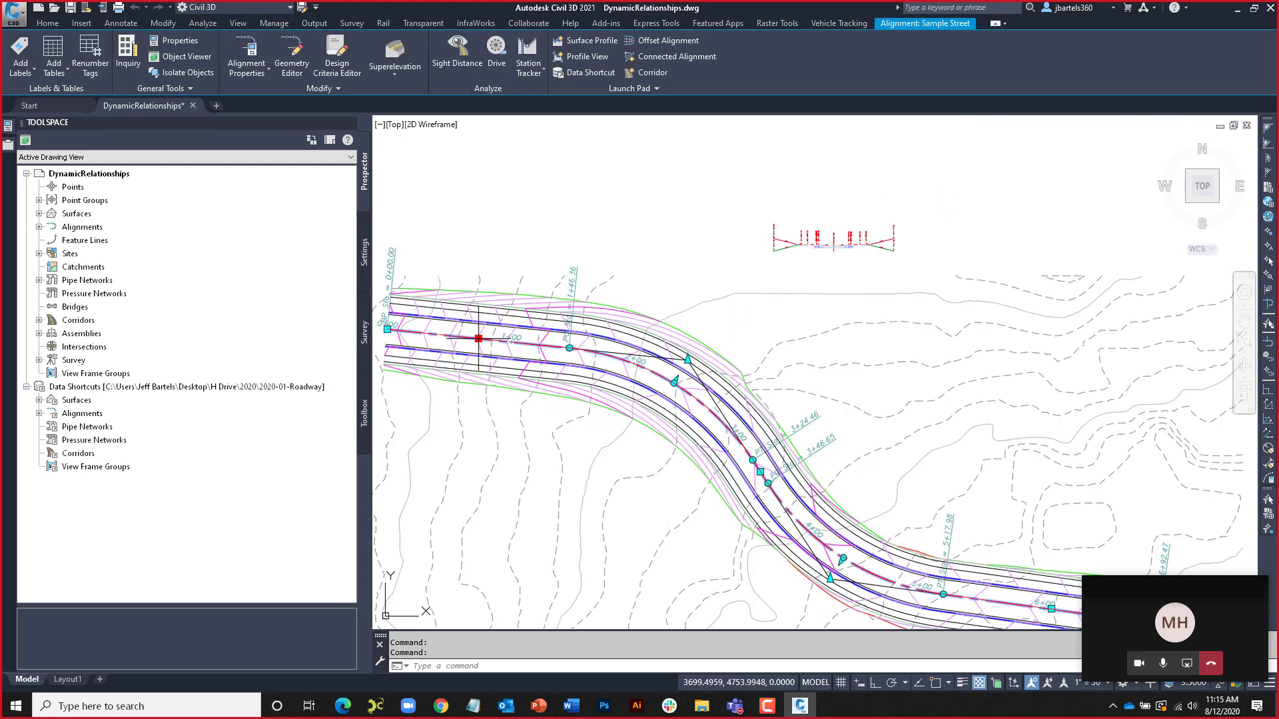
scroll(521, 401, "down", 4)
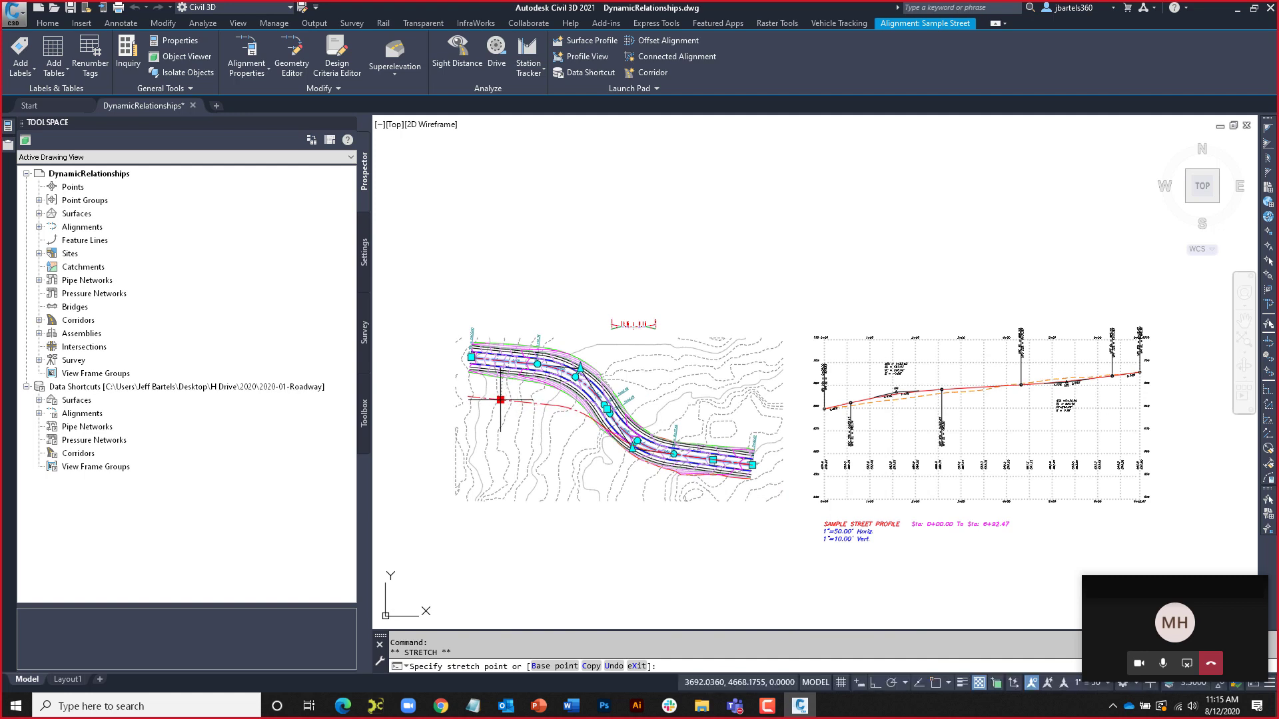
left_click(501, 400)
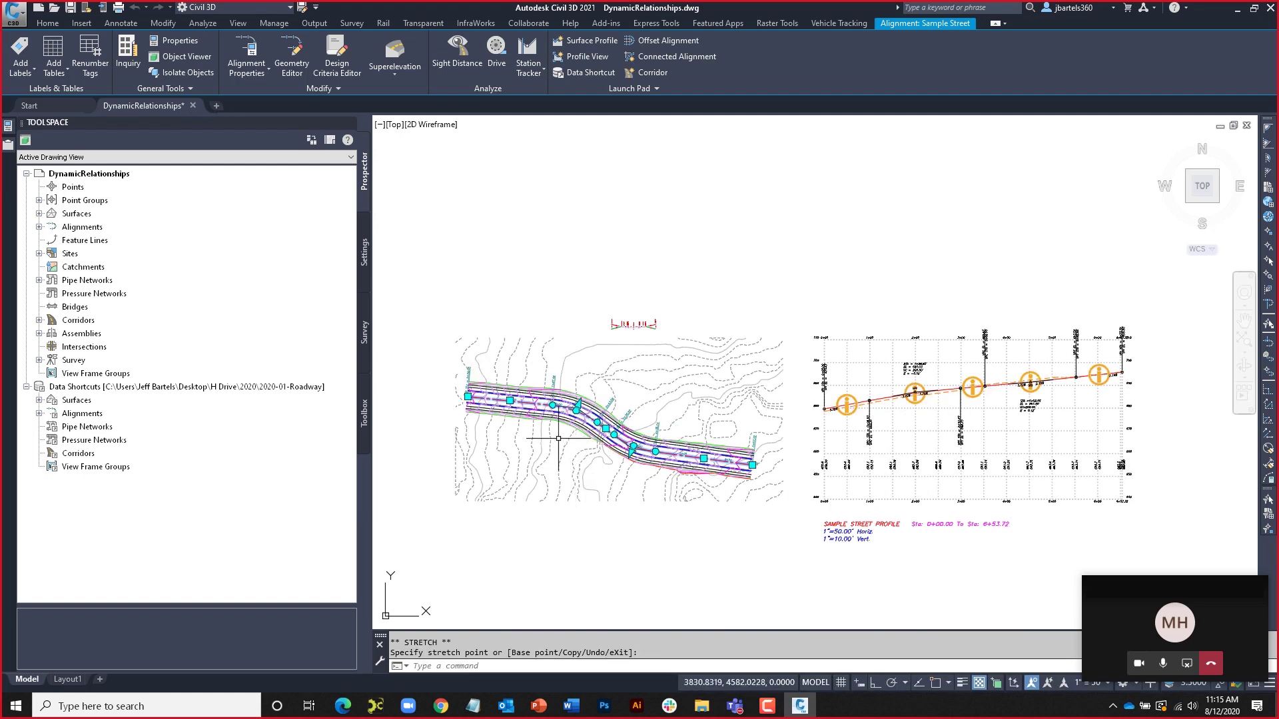
Dismiss all horizontal change notifications on the Sample Street FG profile and clear the selection
middle_click_drag(939, 402, 811, 393)
scroll(812, 393, "up", 3)
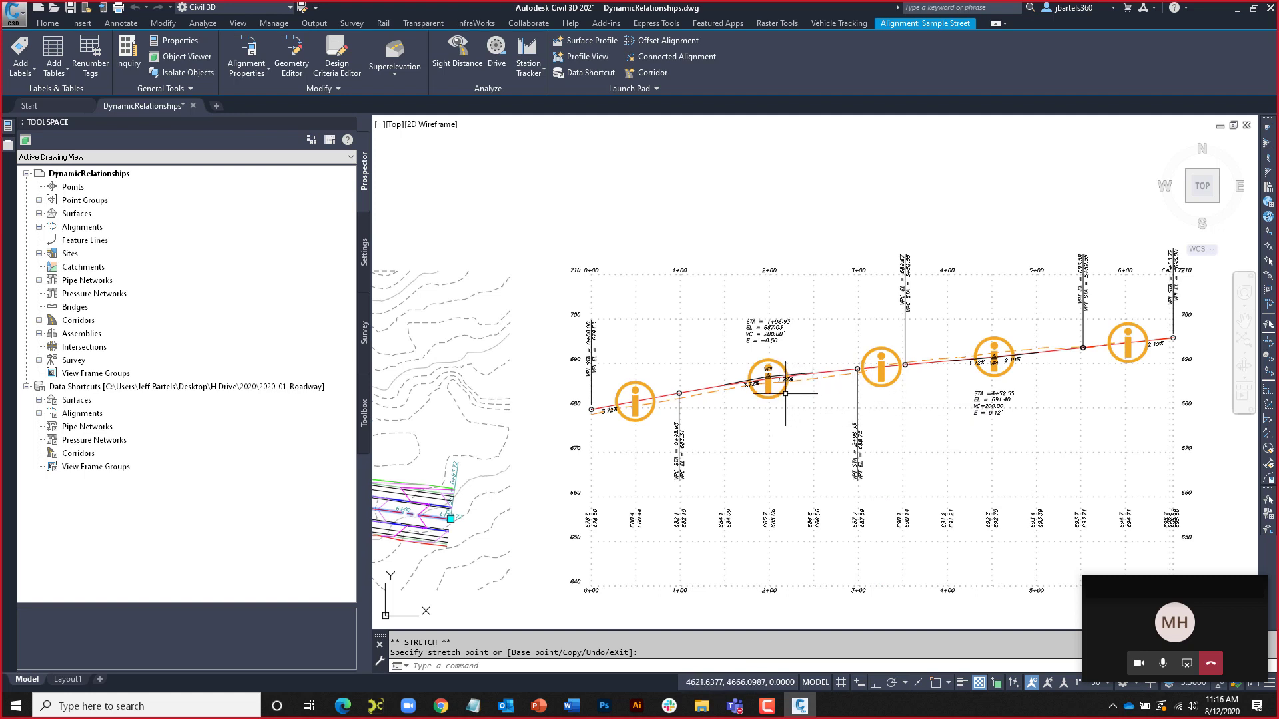
key("Escape")
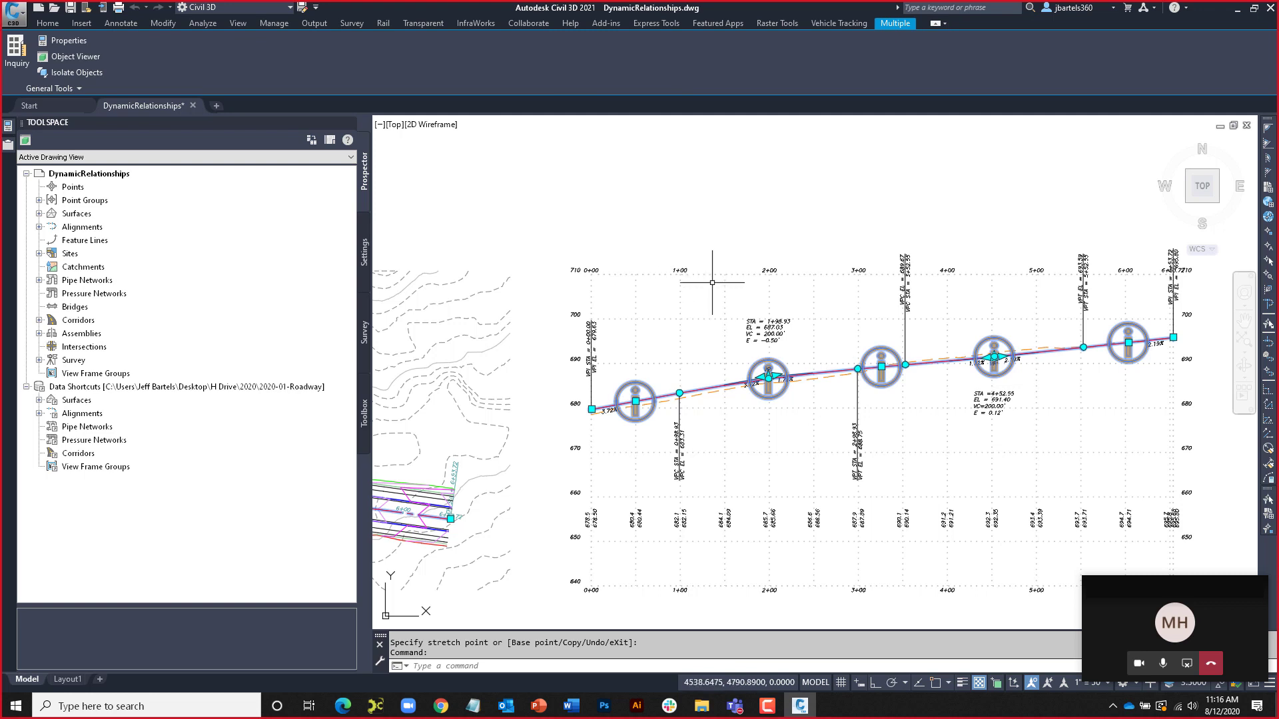
key("Escape")
left_click(760, 382)
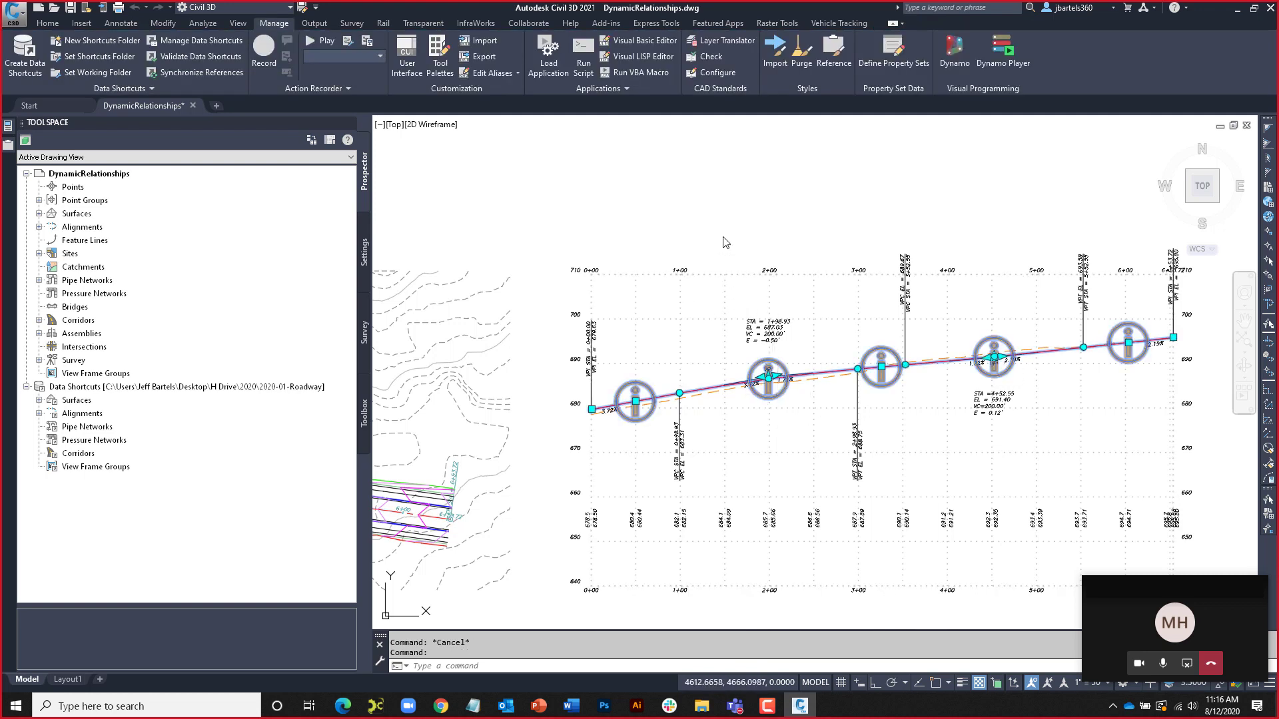
left_click(553, 75)
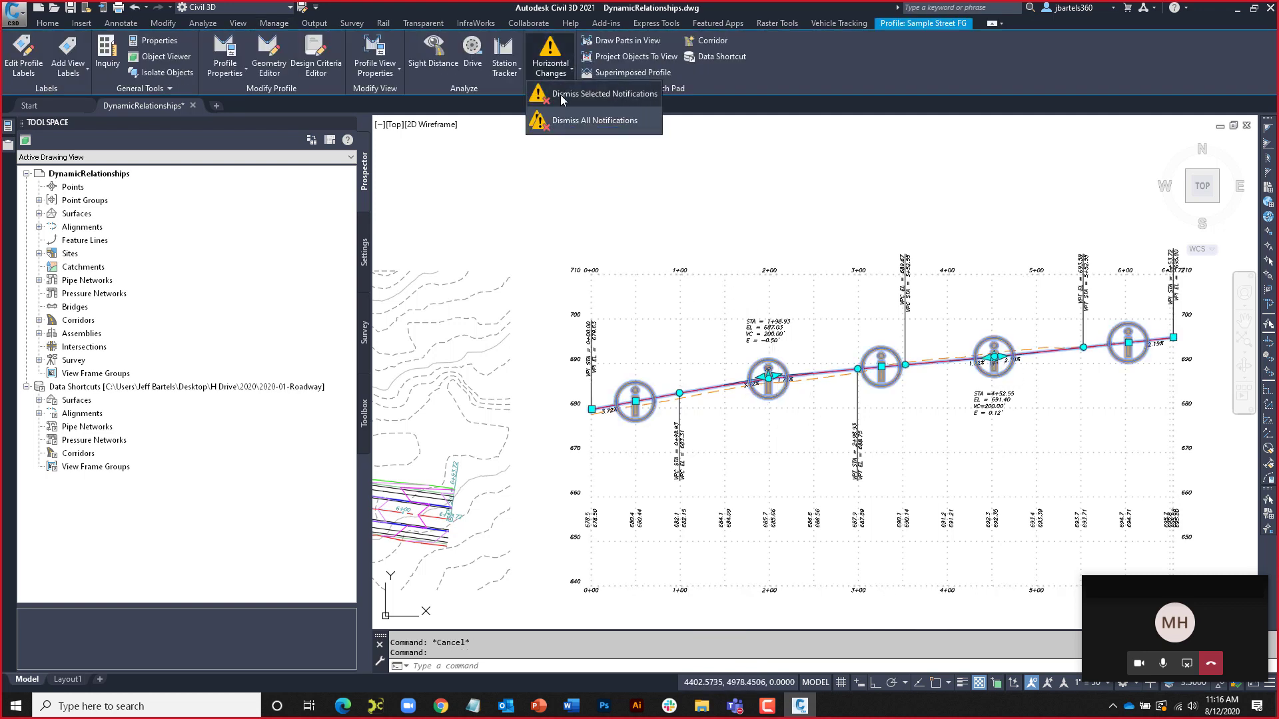
left_click(586, 118)
key("Escape")
key("Escape")
Raise the first VPI of the Sample Street FG profile to about elevation 694, near station 2+00, and check the corridor in plan
scroll(753, 380, "up", 3)
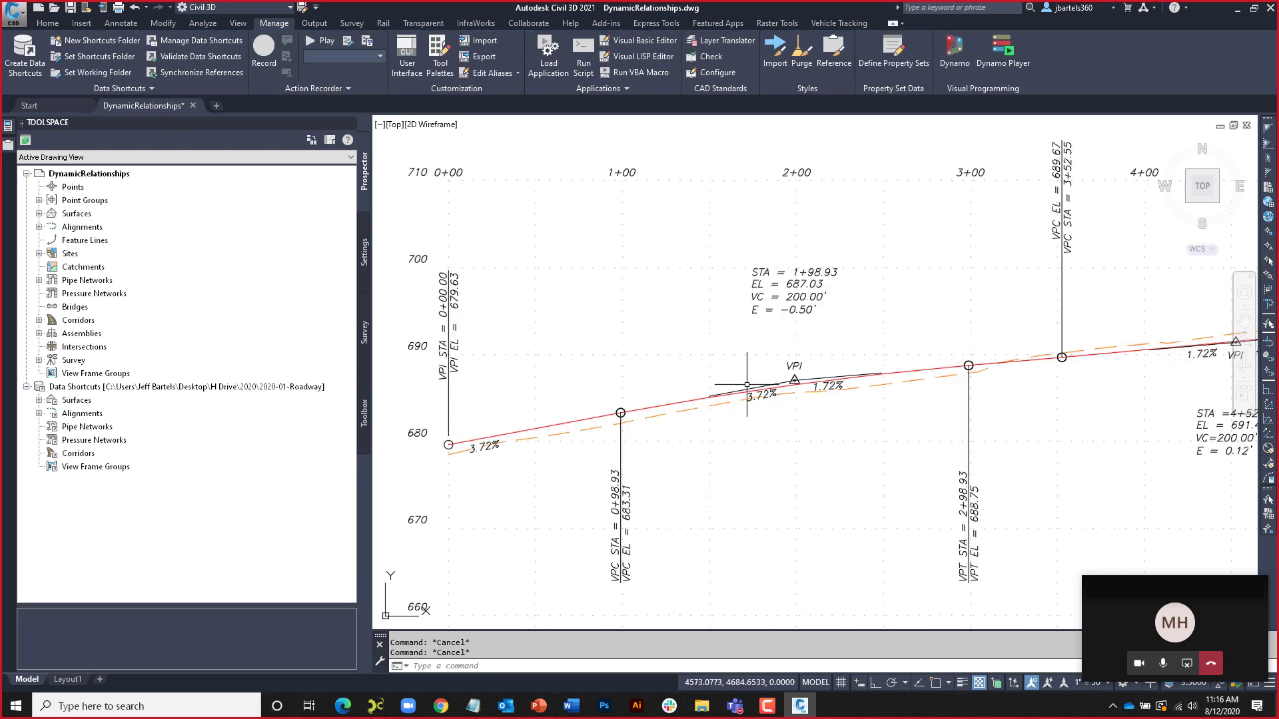
left_click(800, 385)
left_click(814, 380)
scroll(813, 379, "down", 5)
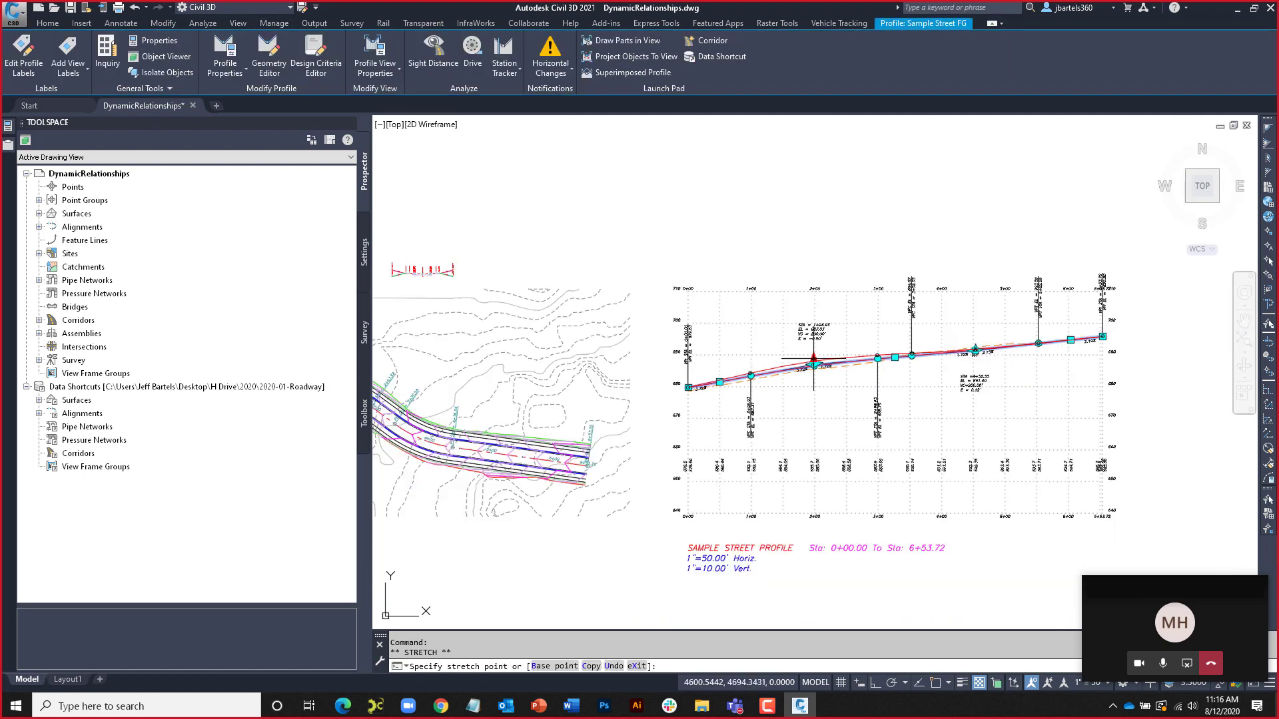
middle_click_drag(840, 355, 968, 340)
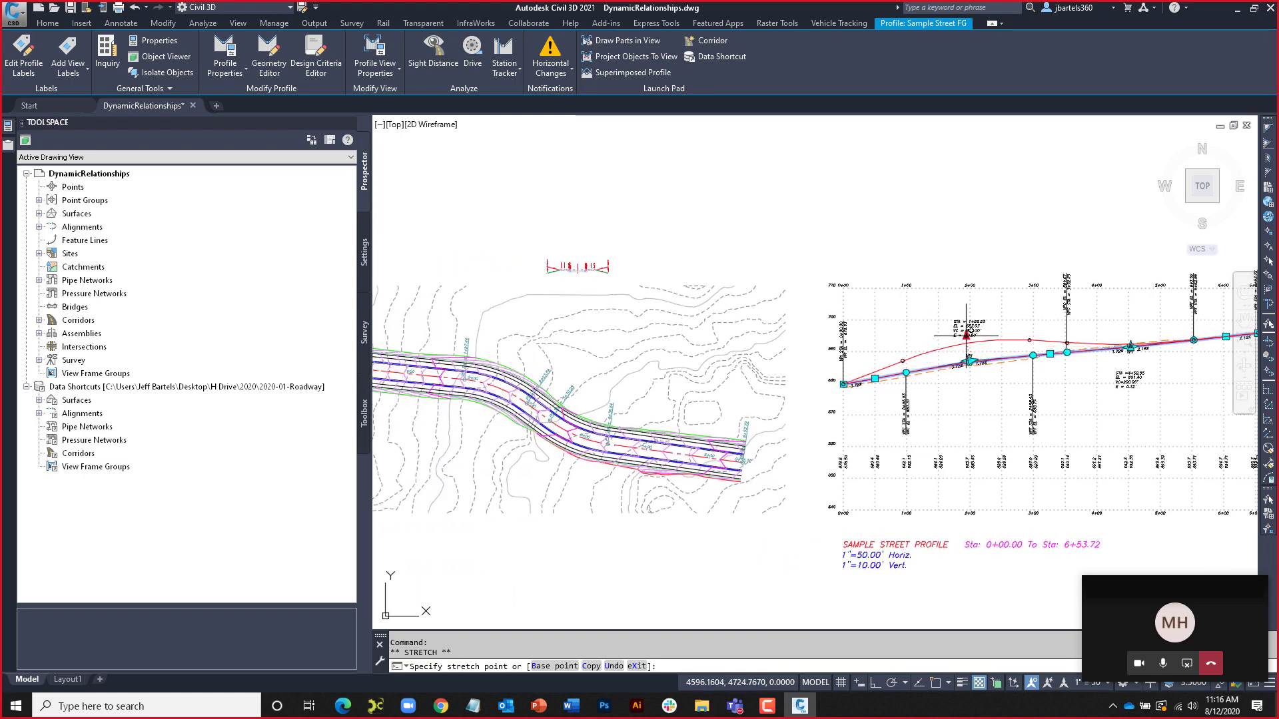
left_click(966, 336)
middle_click_drag(680, 371, 845, 370)
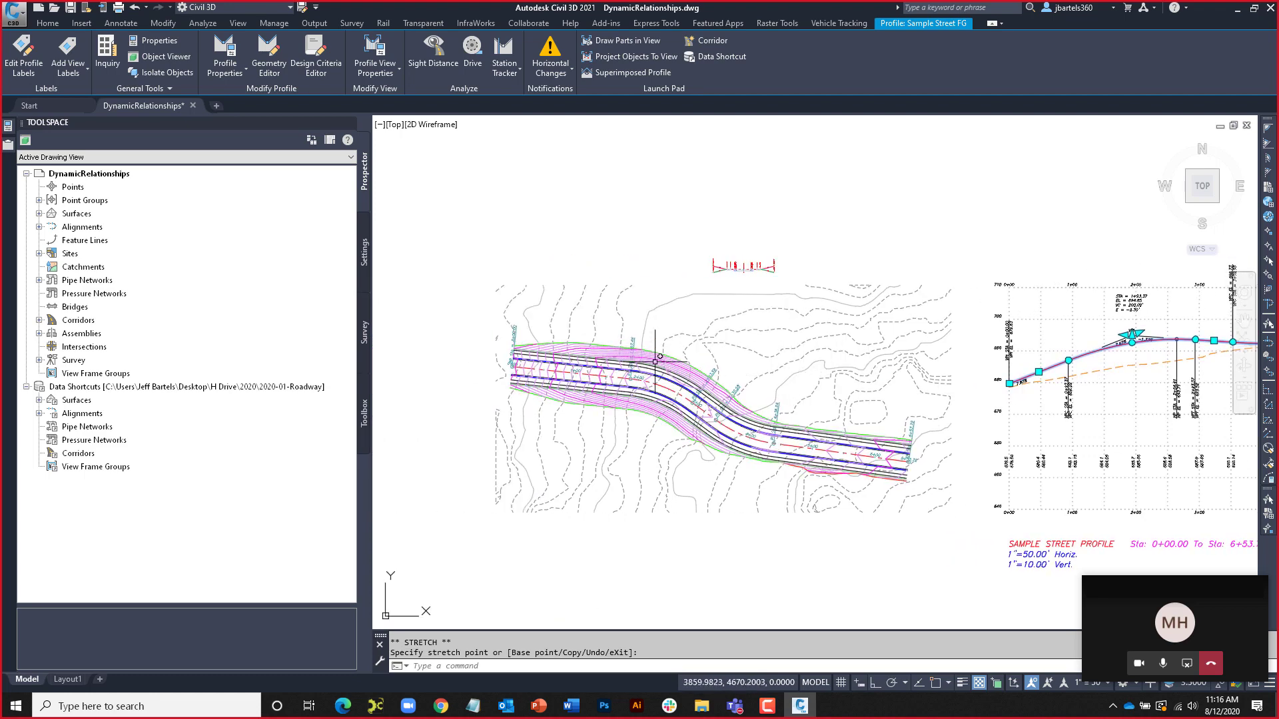
middle_click_drag(817, 384, 660, 374)
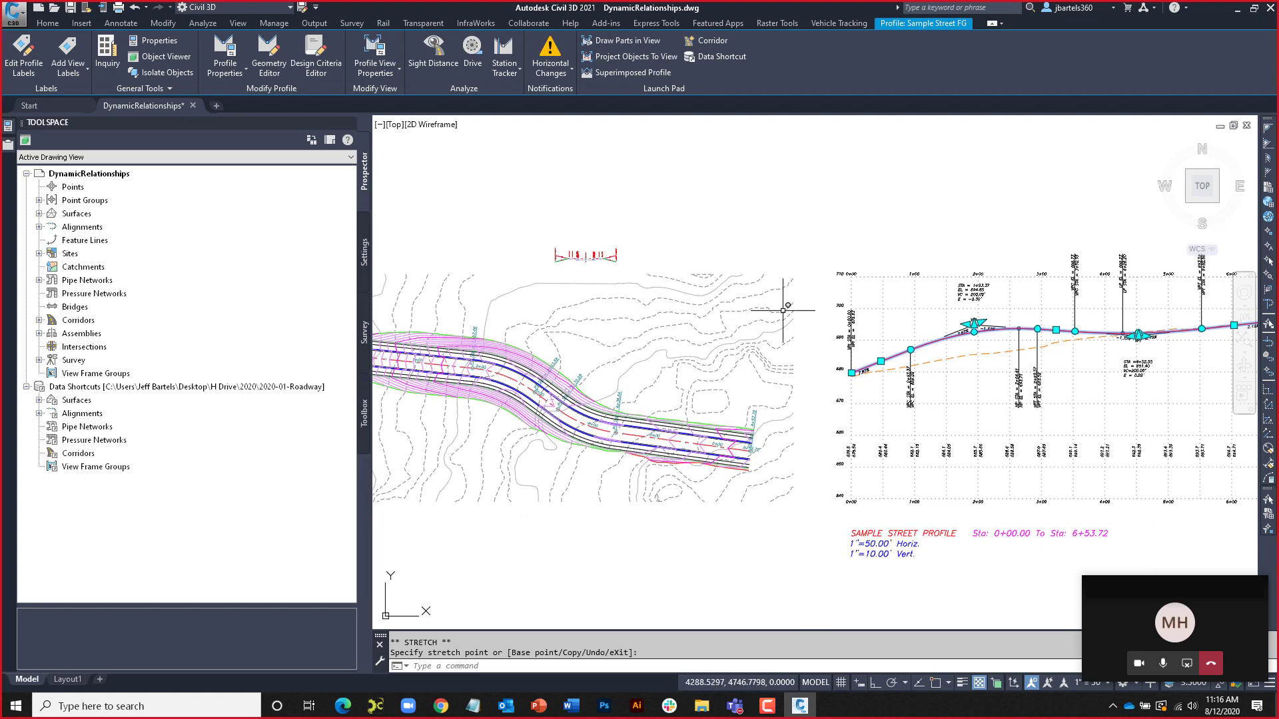
key("Escape")
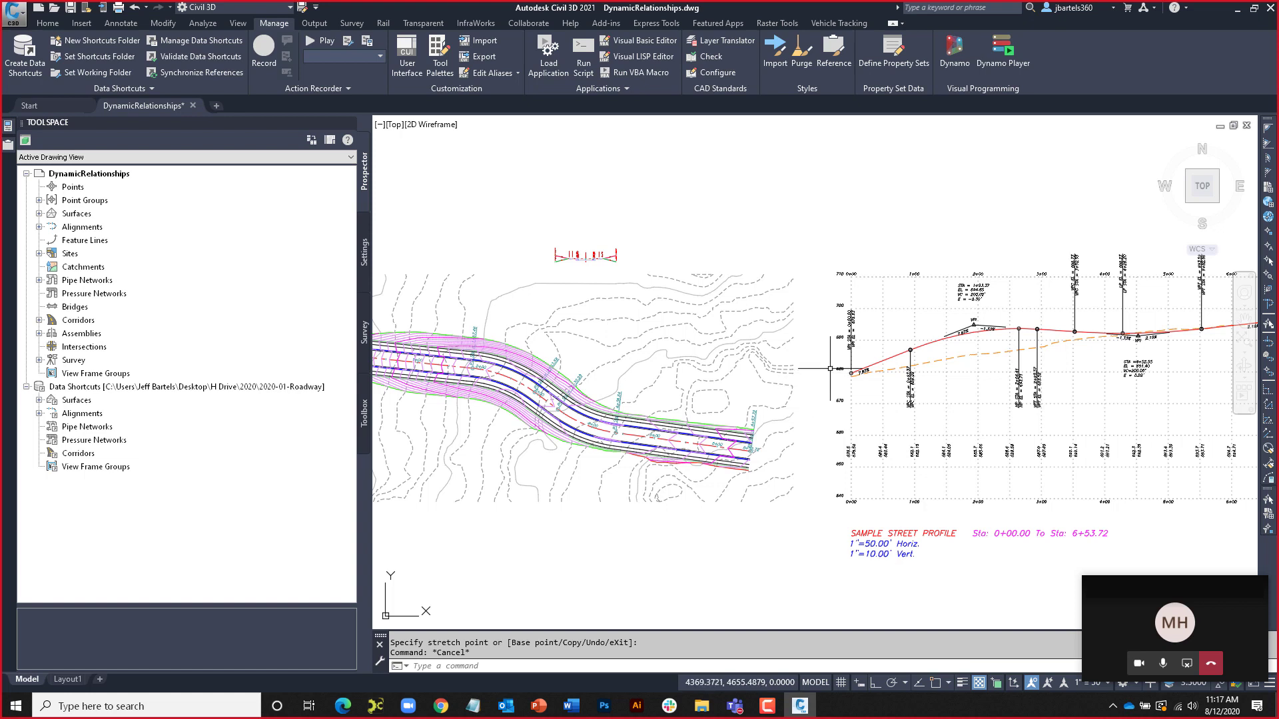
Examine the project folder structure in File Explorer, from H Drive through 2020 and 2020-01-Roadway to _Shortcuts, and close the window
left_click(1237, 13)
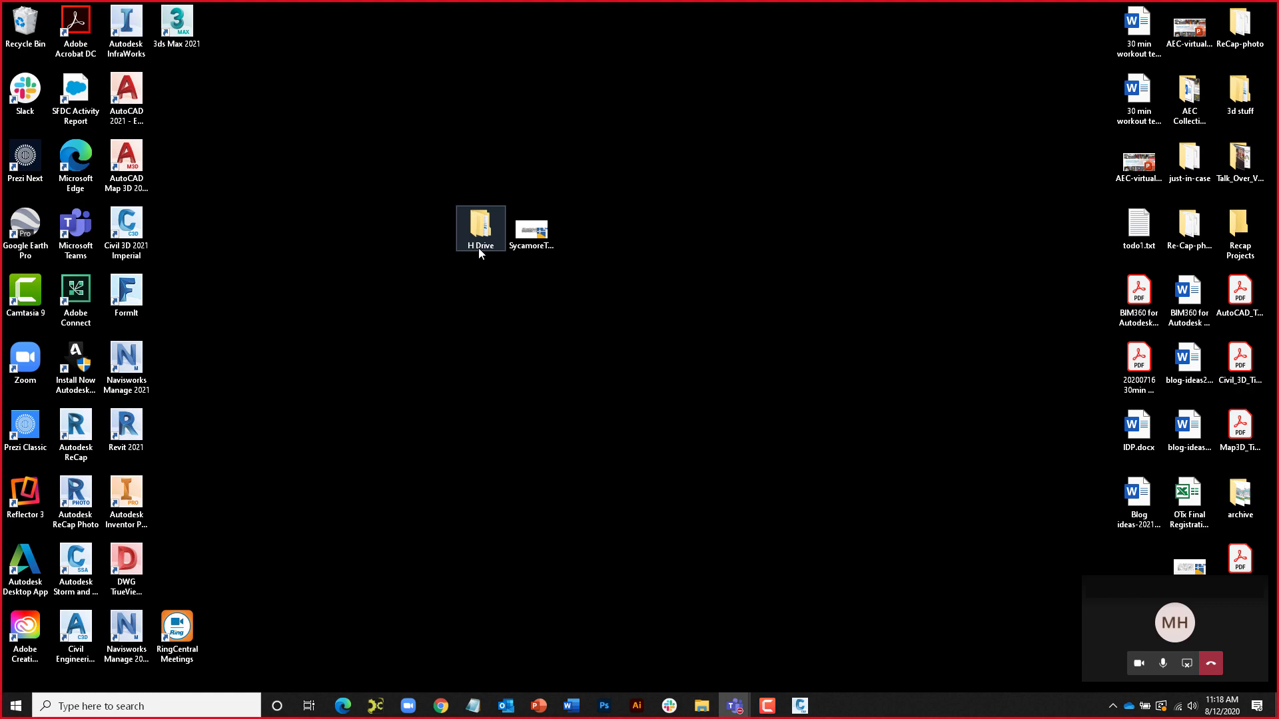
double_click(481, 237)
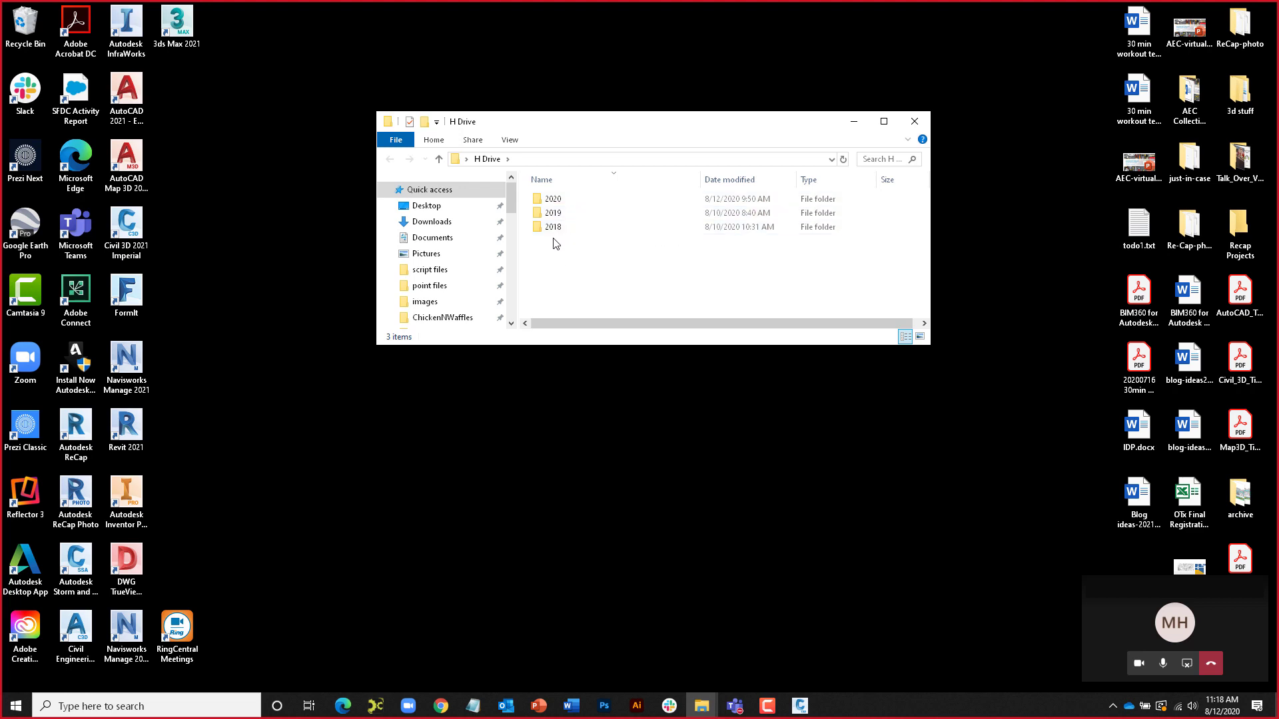
double_click(555, 199)
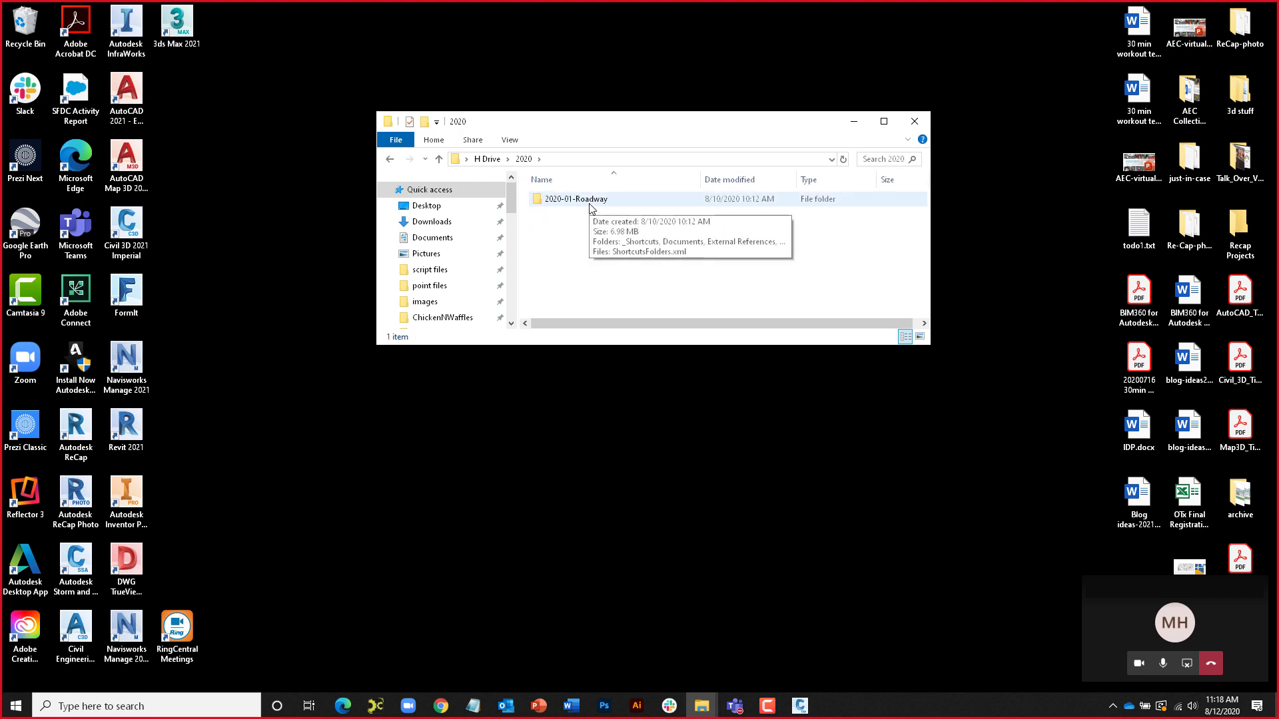
double_click(539, 199)
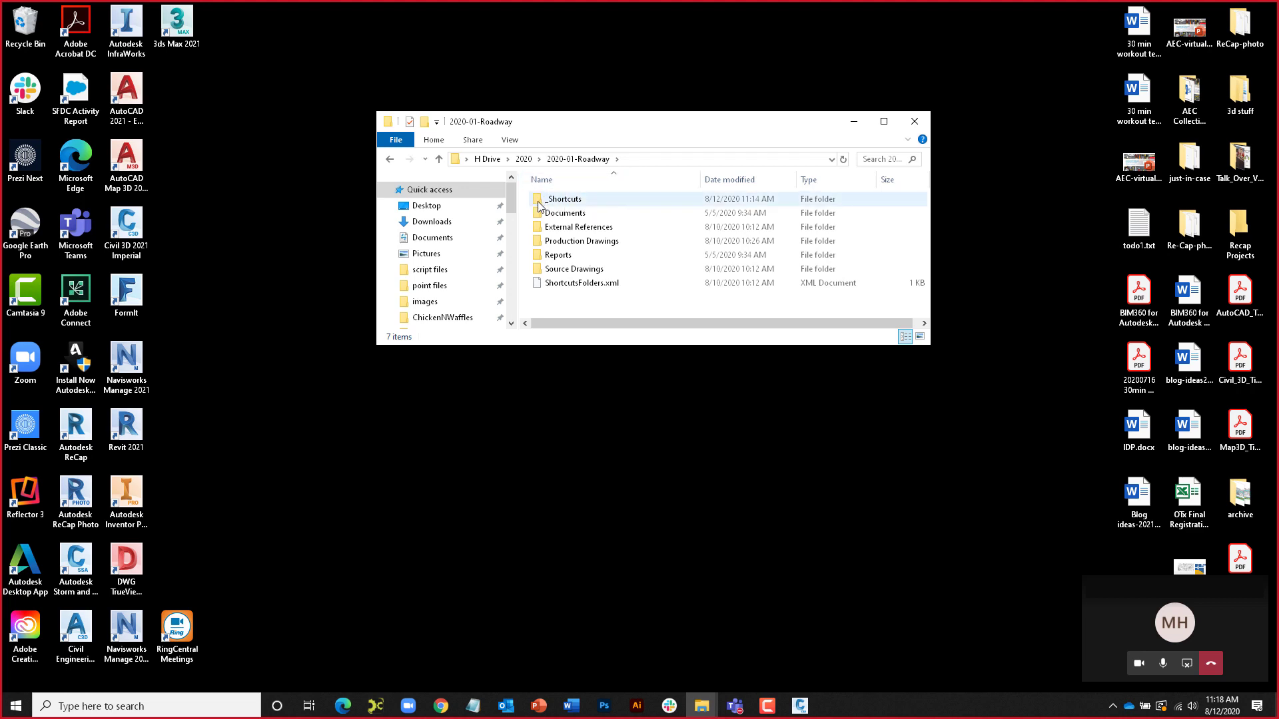
mouse_move(564, 203)
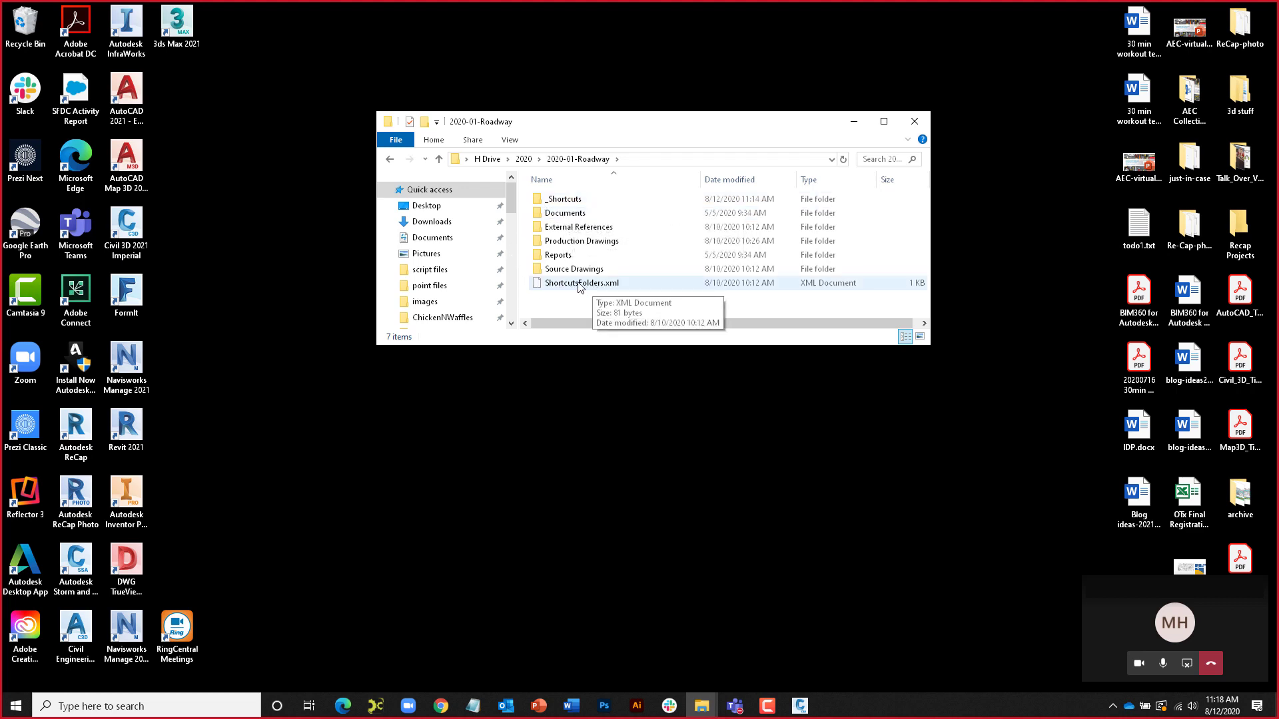
double_click(558, 200)
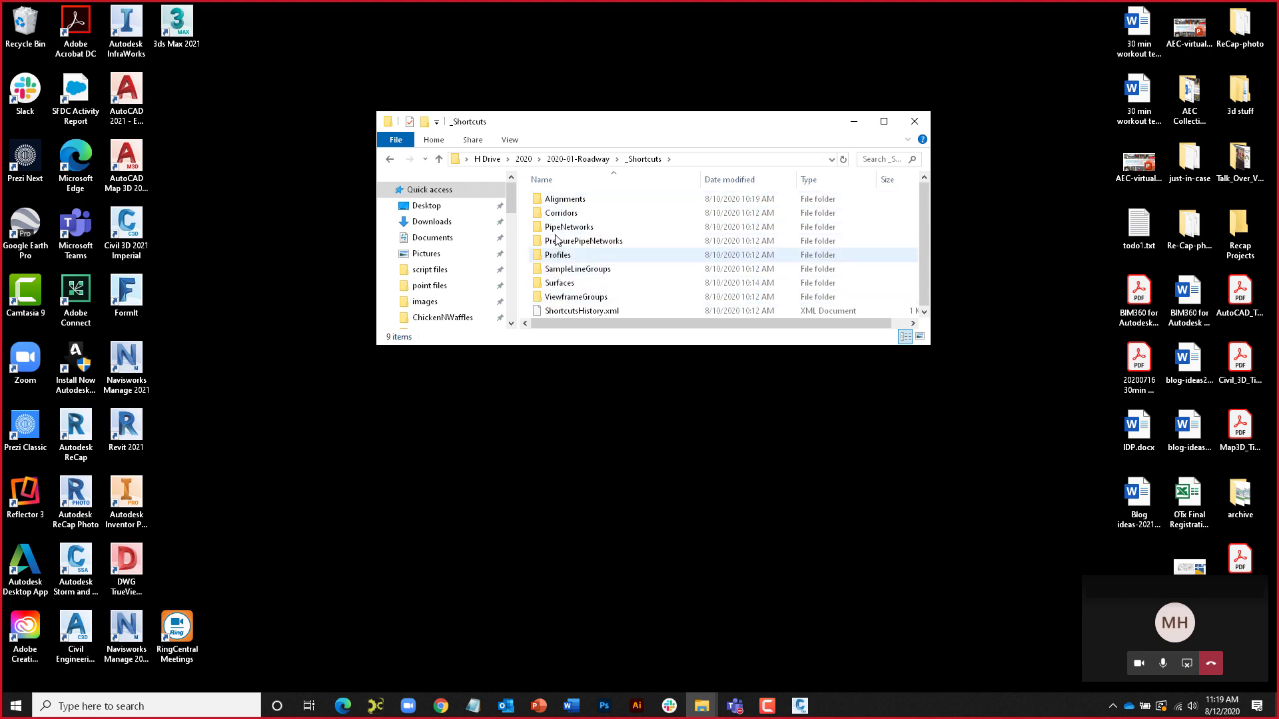
left_click(580, 160)
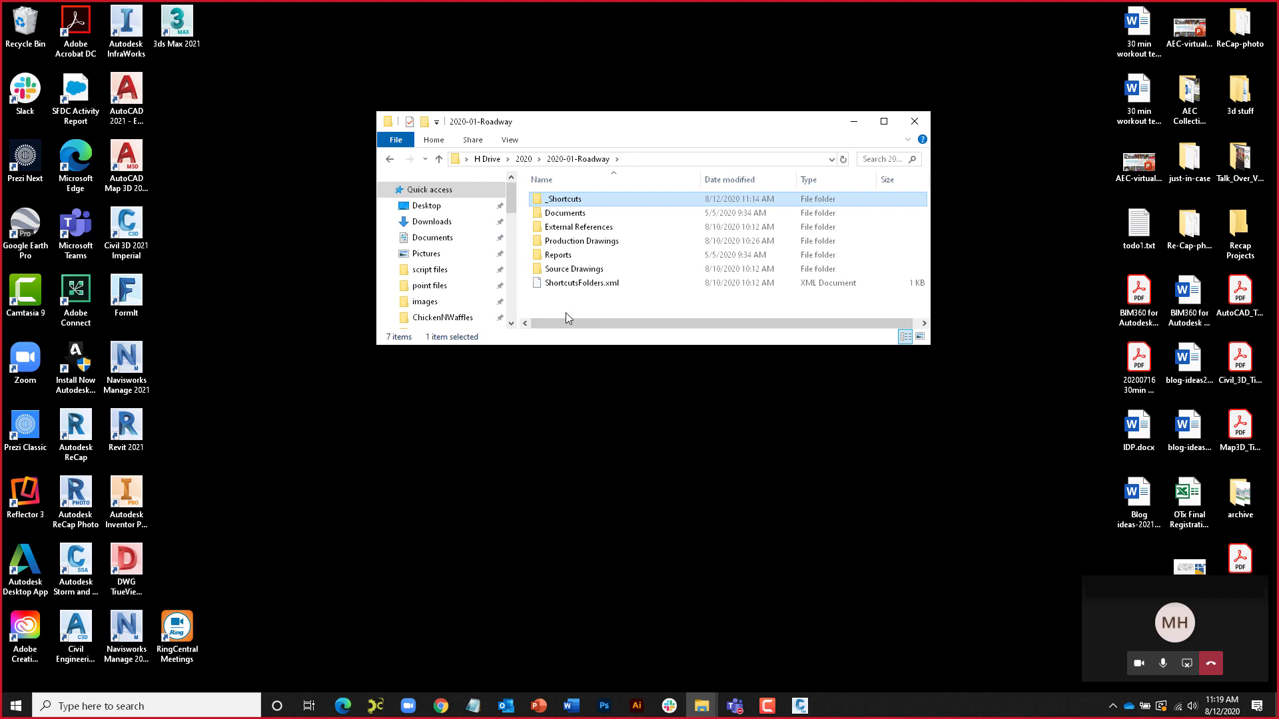
left_click(914, 122)
Return to Civil 3D and set the data shortcuts working folder to the 2020 folder on H Drive
left_click(799, 706)
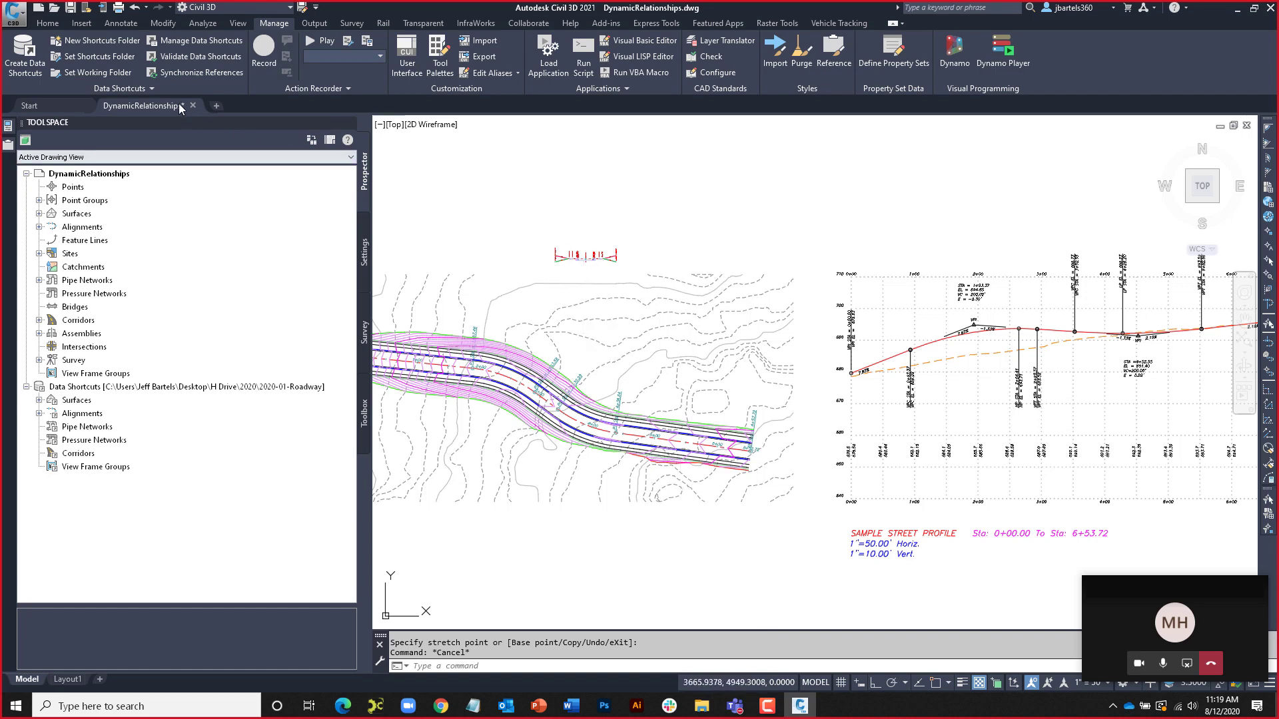
left_click(88, 75)
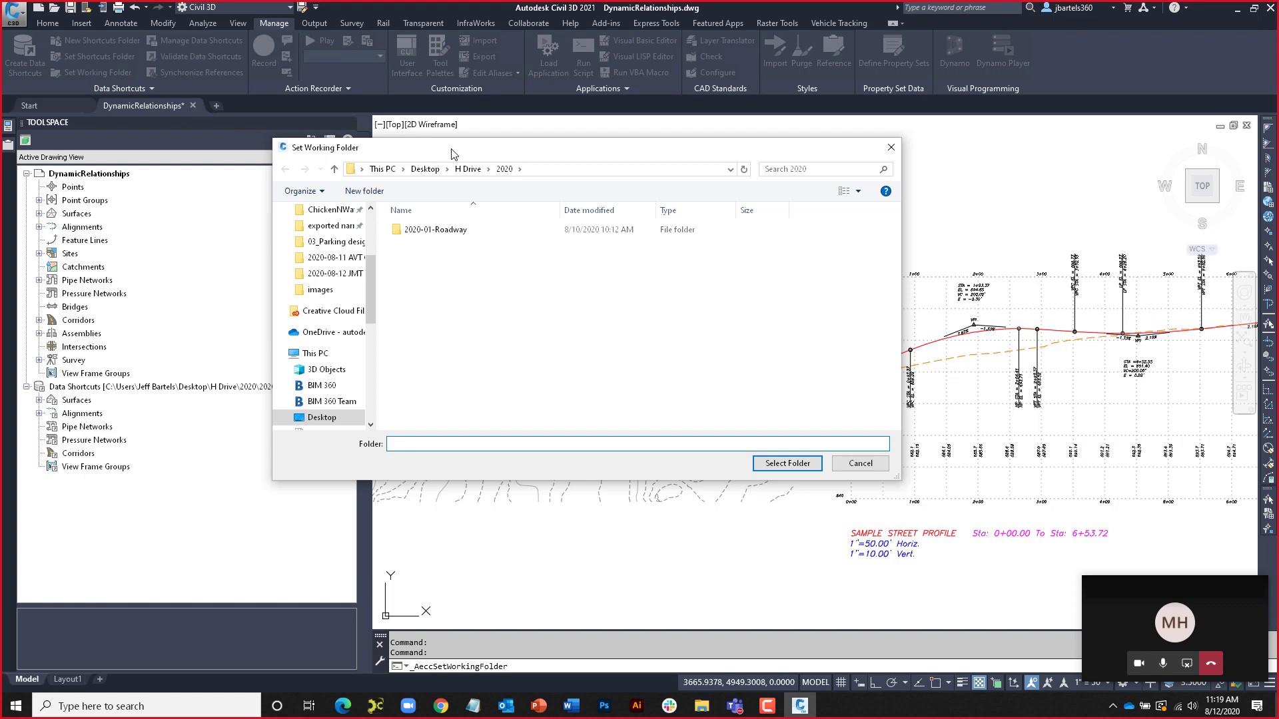
left_click(468, 170)
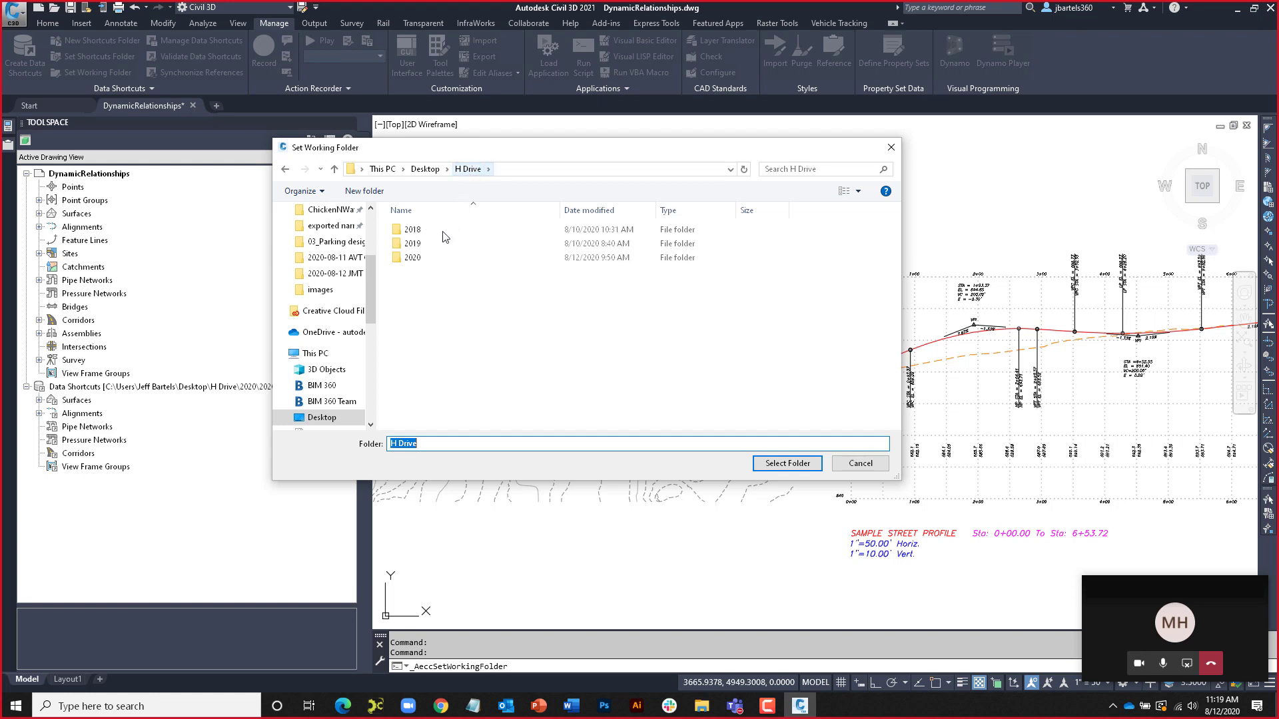
double_click(412, 258)
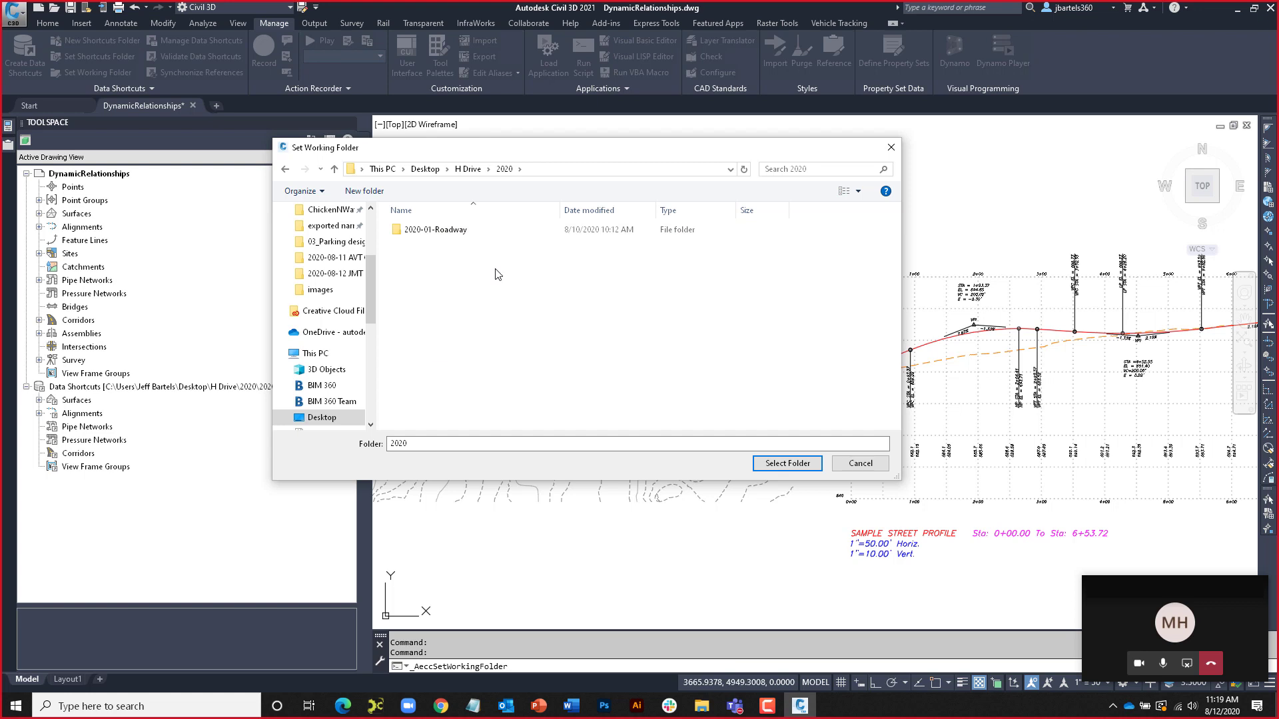
left_click(787, 463)
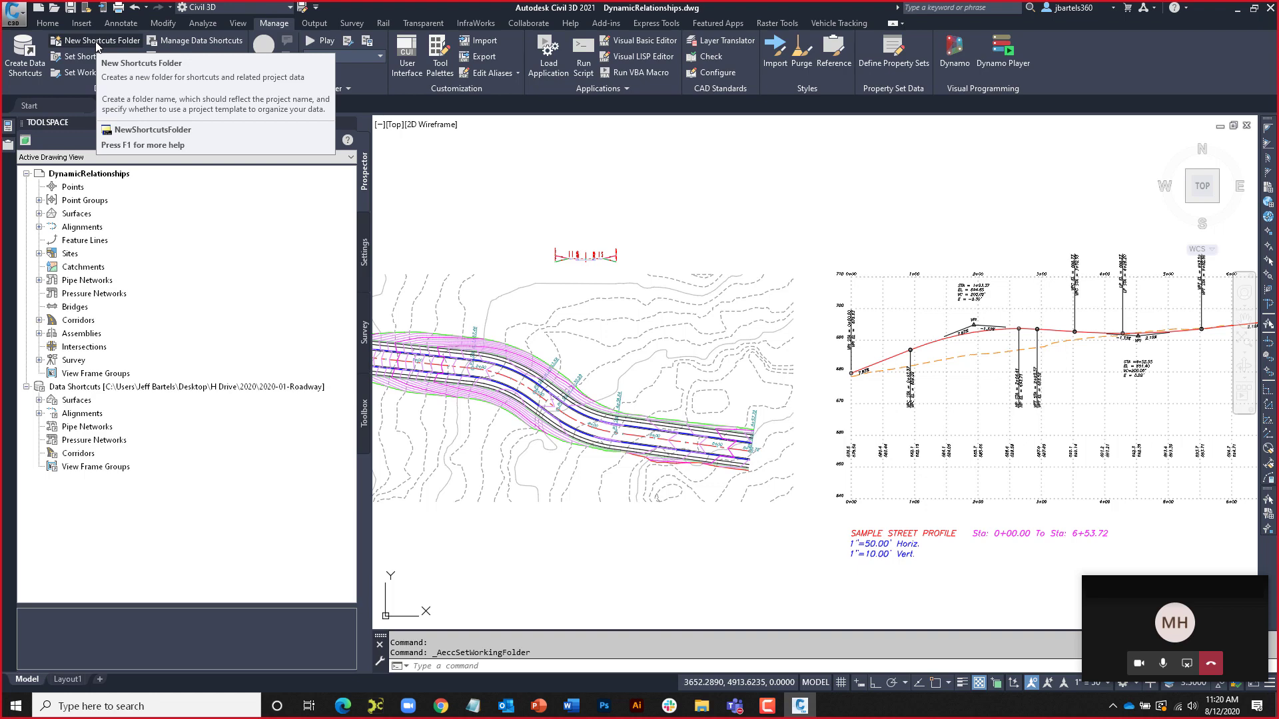
Create a new data shortcuts folder named 2020-02-sample without a project template
left_click(97, 44)
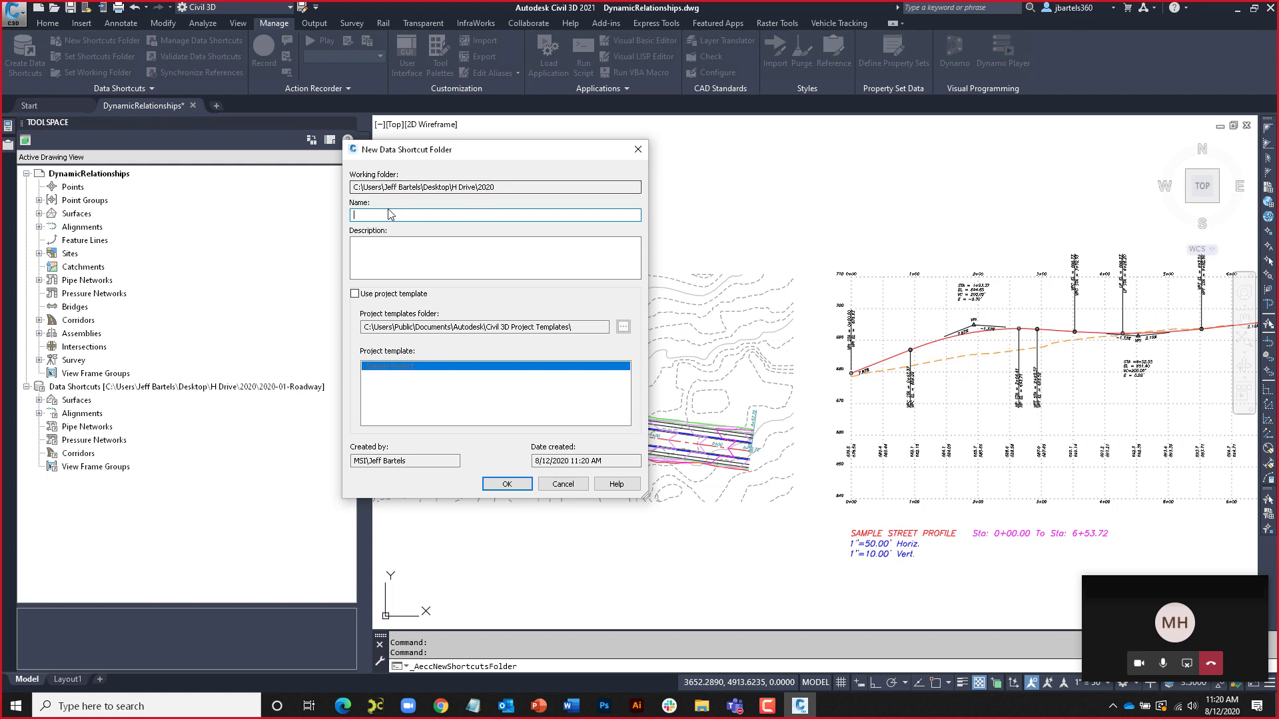
type("202")
type("0-02")
type("-cam")
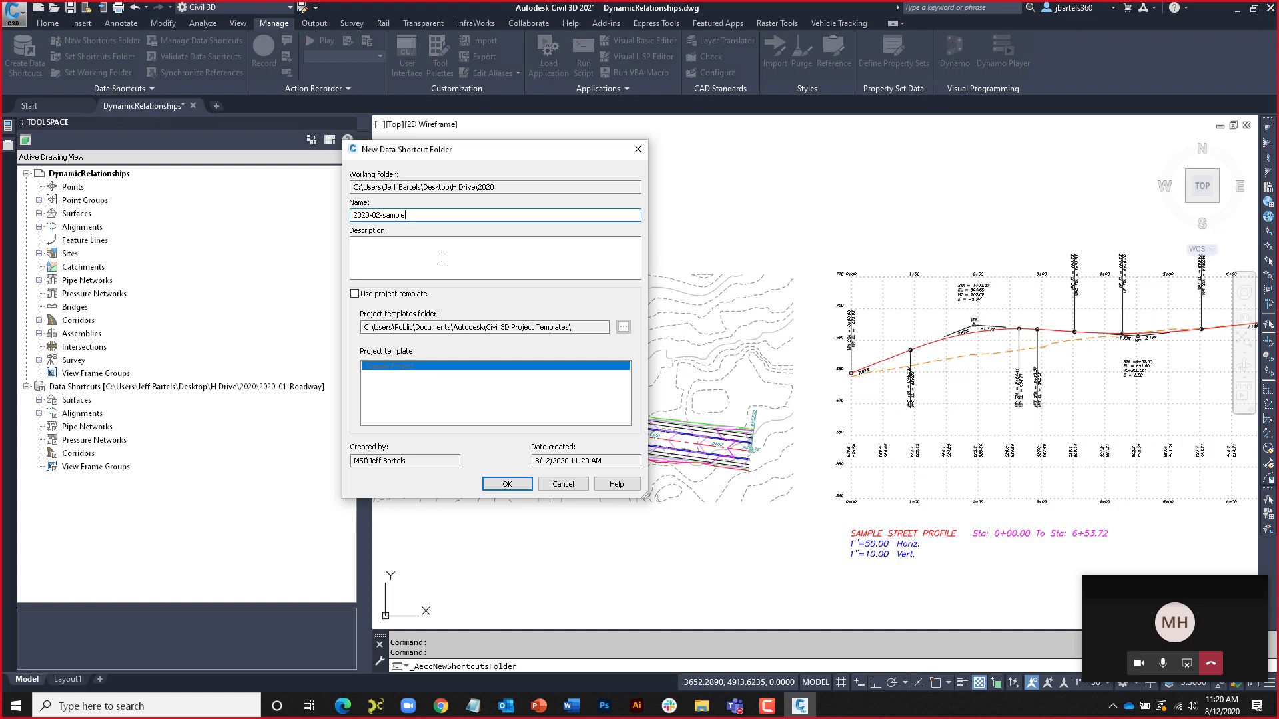
left_click(504, 484)
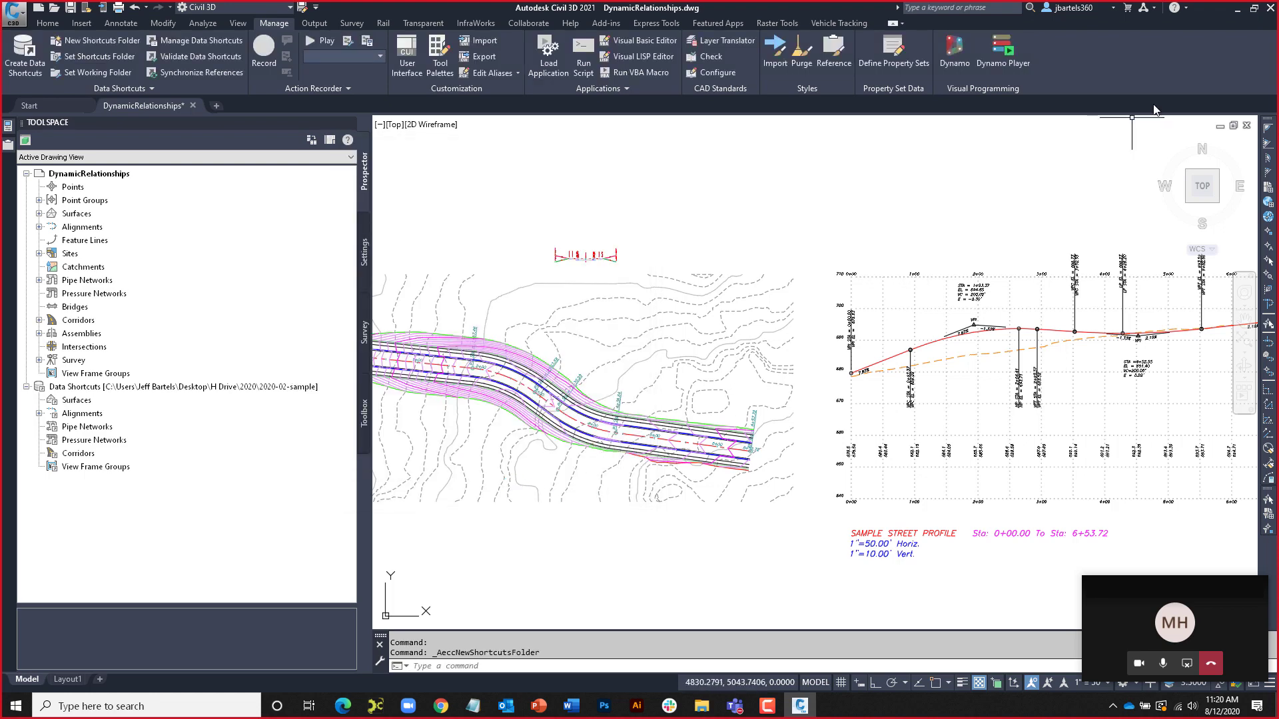
Examine the contents of the 2020-02-sample project folder within H Drive's 2020 folder in File Explorer, and close the window
left_click(1236, 9)
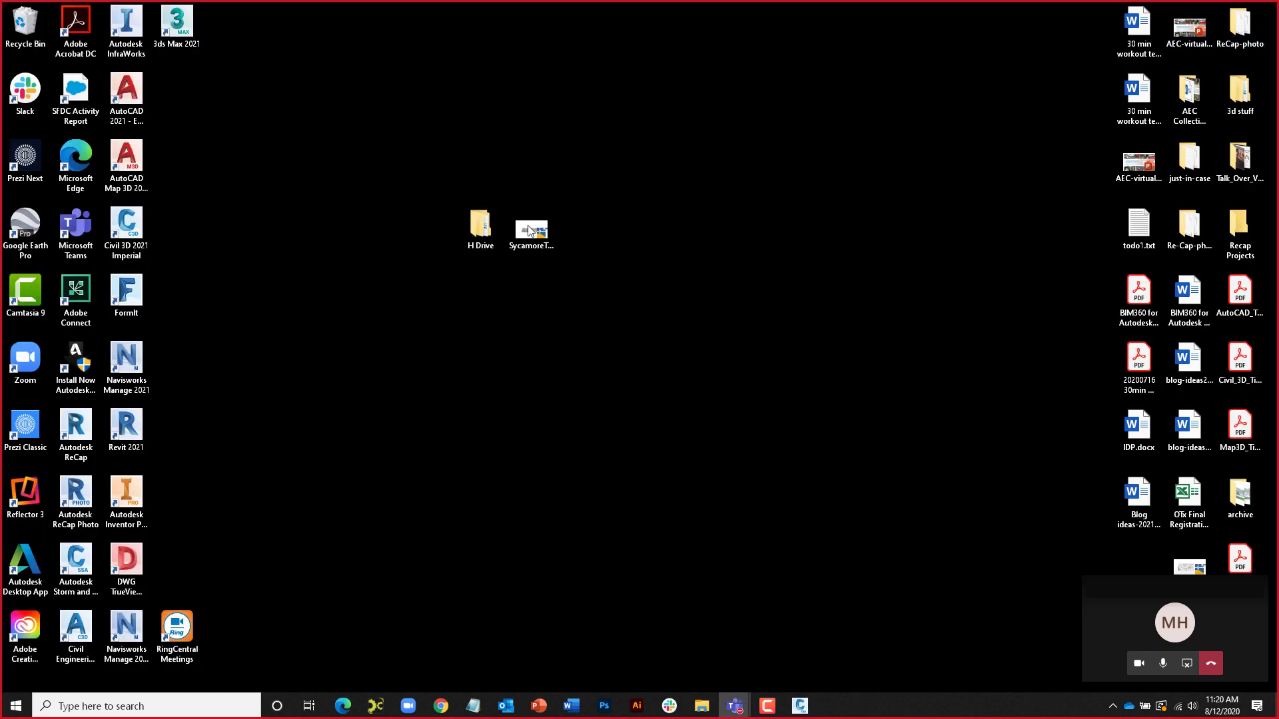
double_click(480, 228)
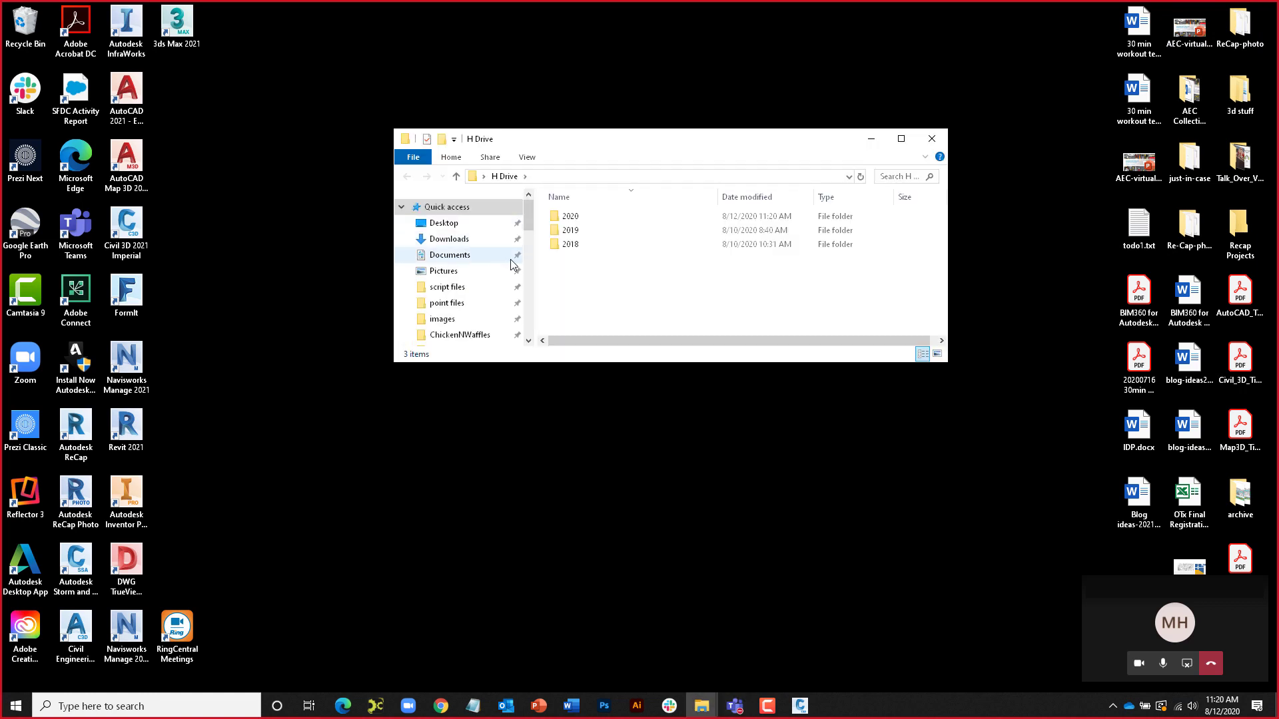
double_click(569, 217)
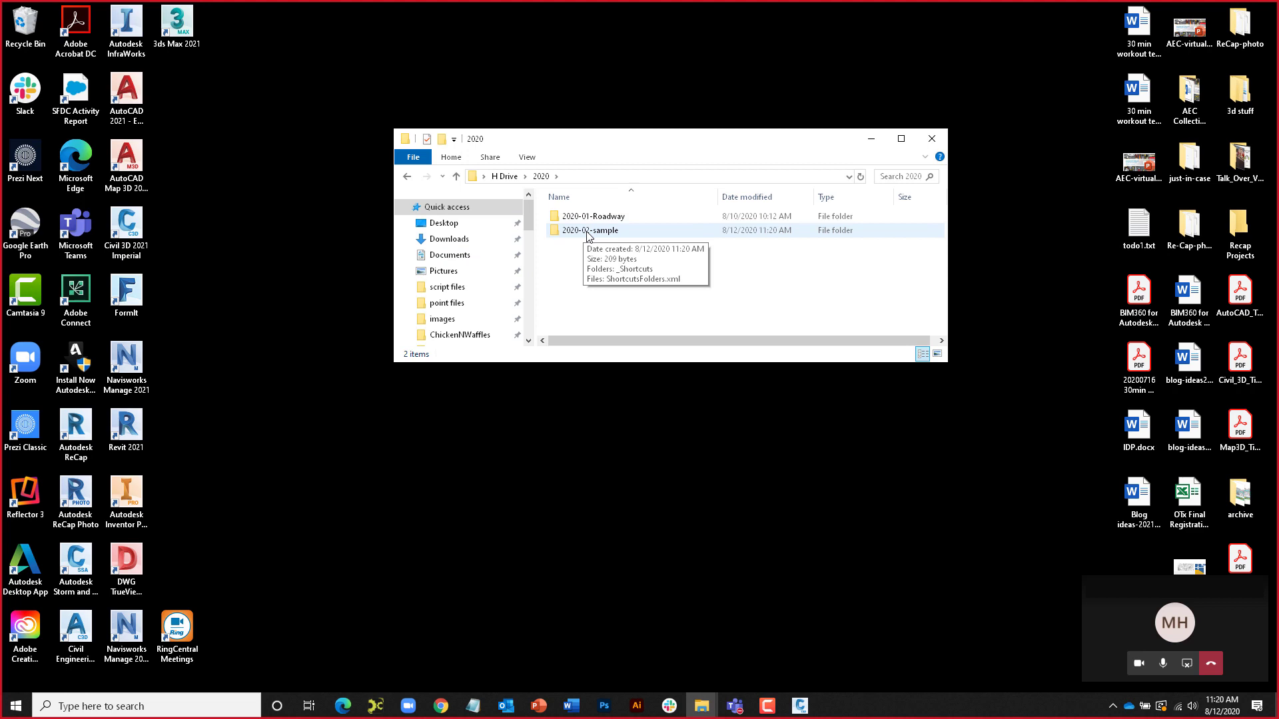
double_click(588, 230)
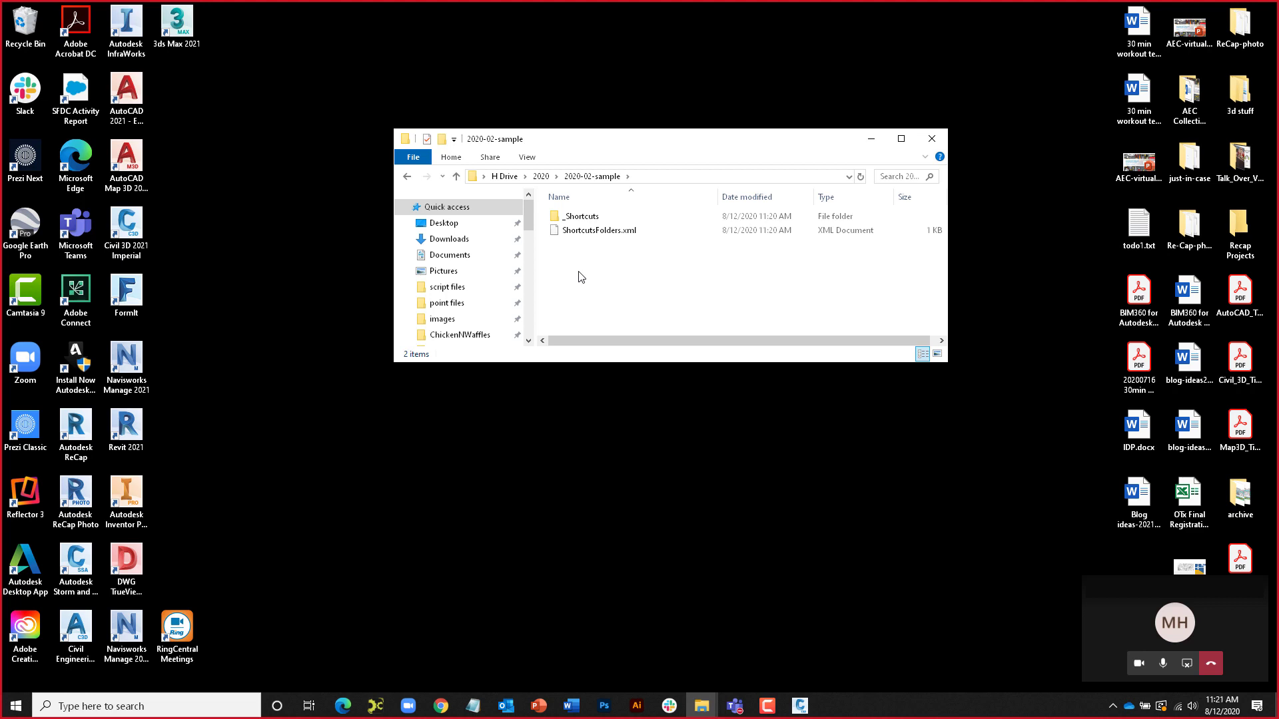
left_click(927, 141)
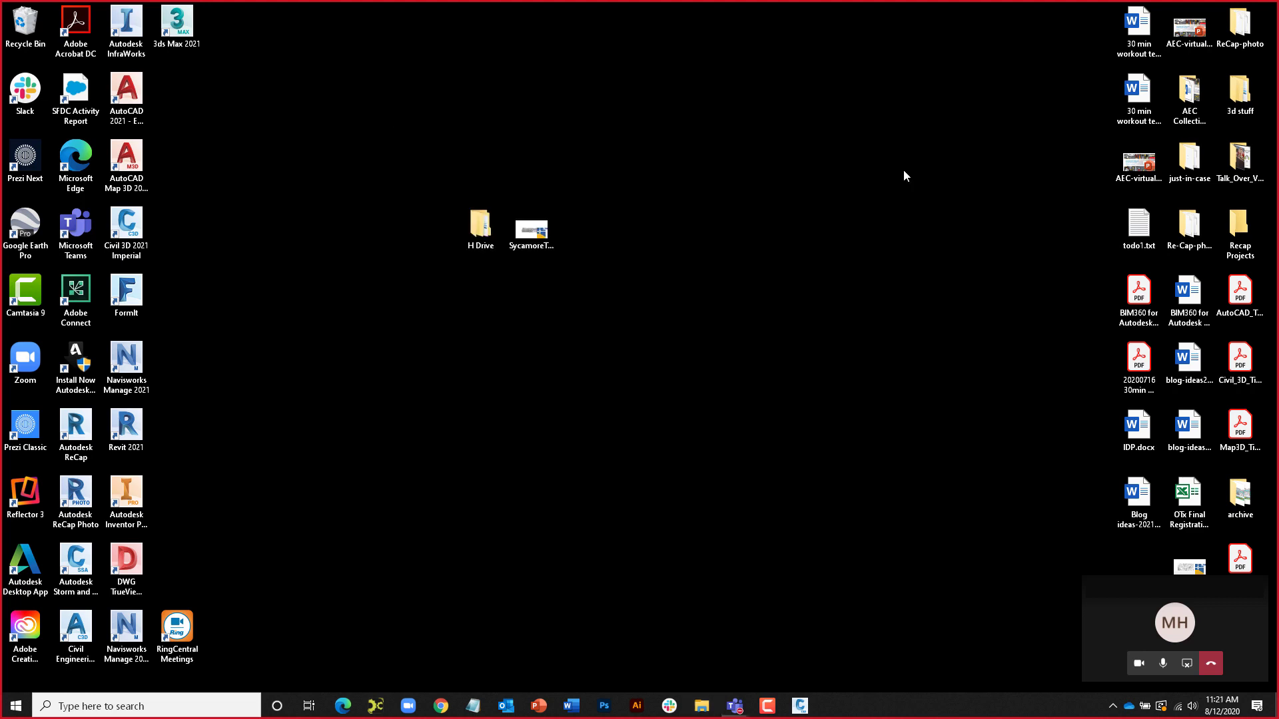
Return to Civil 3D and set up a new data shortcuts folder named 2020-03-SycamoreExtension with a project template enabled
left_click(800, 705)
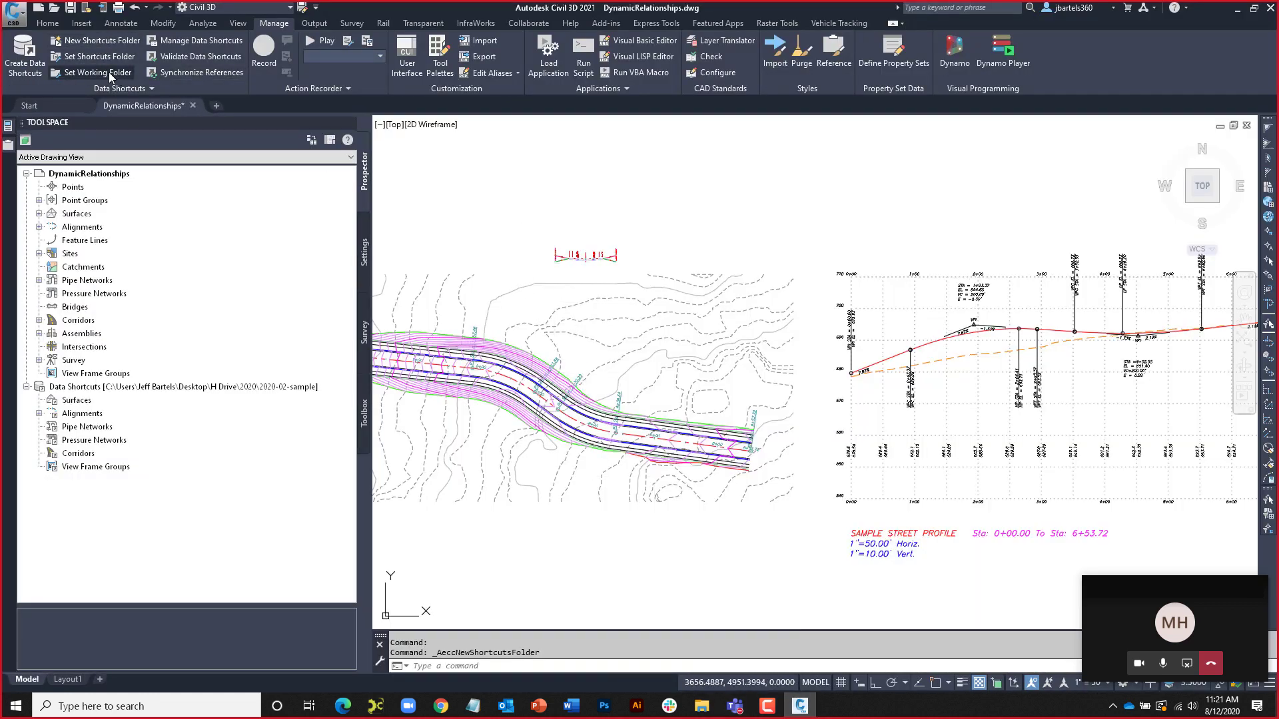
left_click(90, 39)
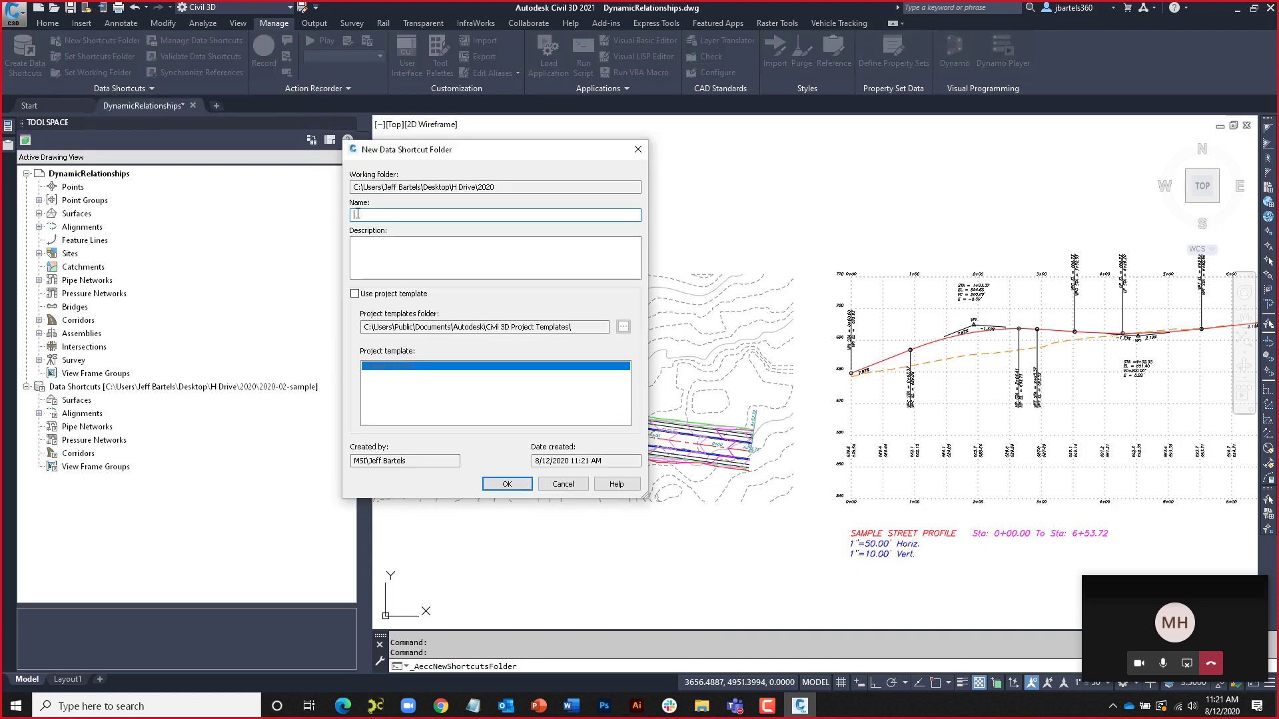
type("020-03-SycamoreExtension")
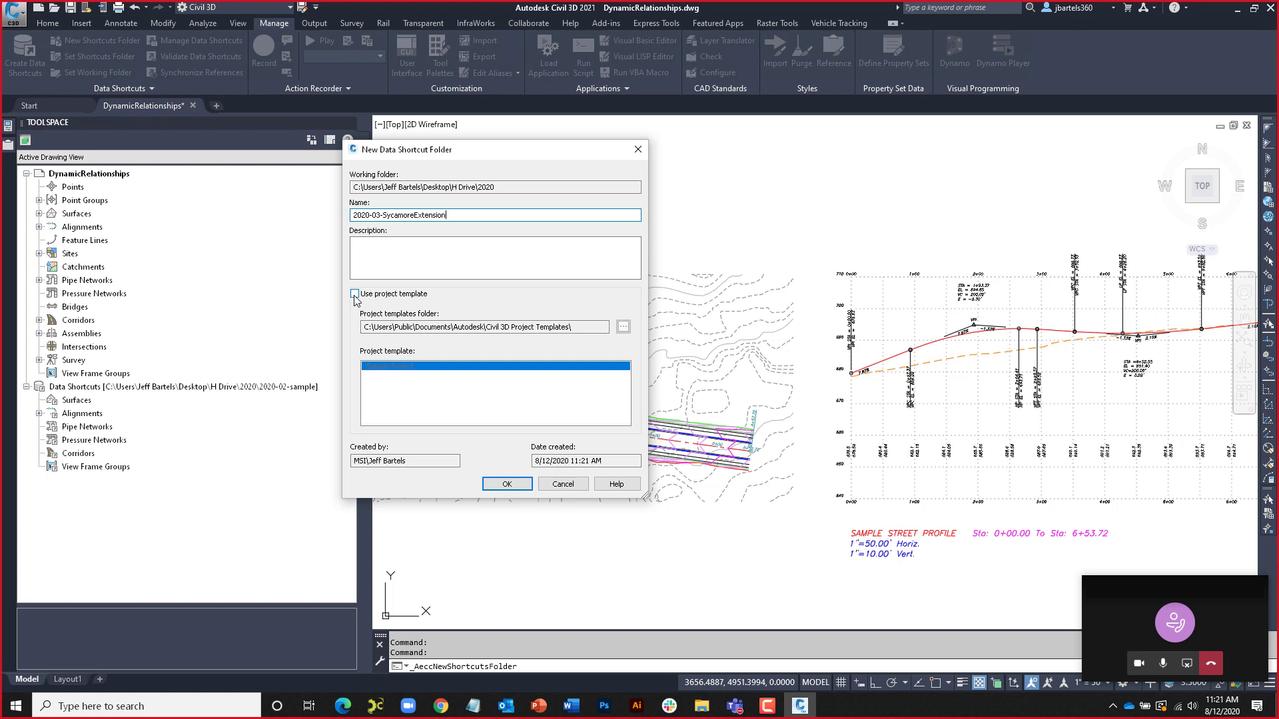
left_click(355, 295)
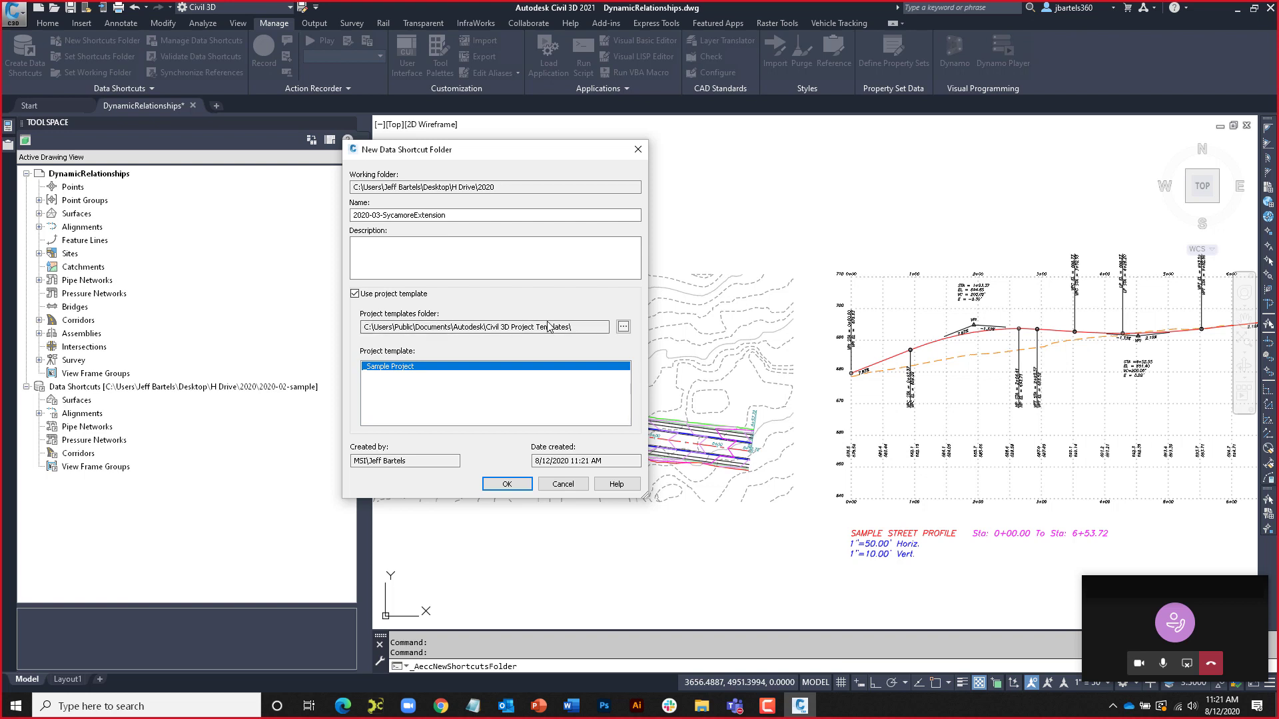
Copy the project templates folder path and open that Civil 3D Project Templates folder in File Explorer
left_click_drag(577, 326, 362, 325)
key("ctrl+c")
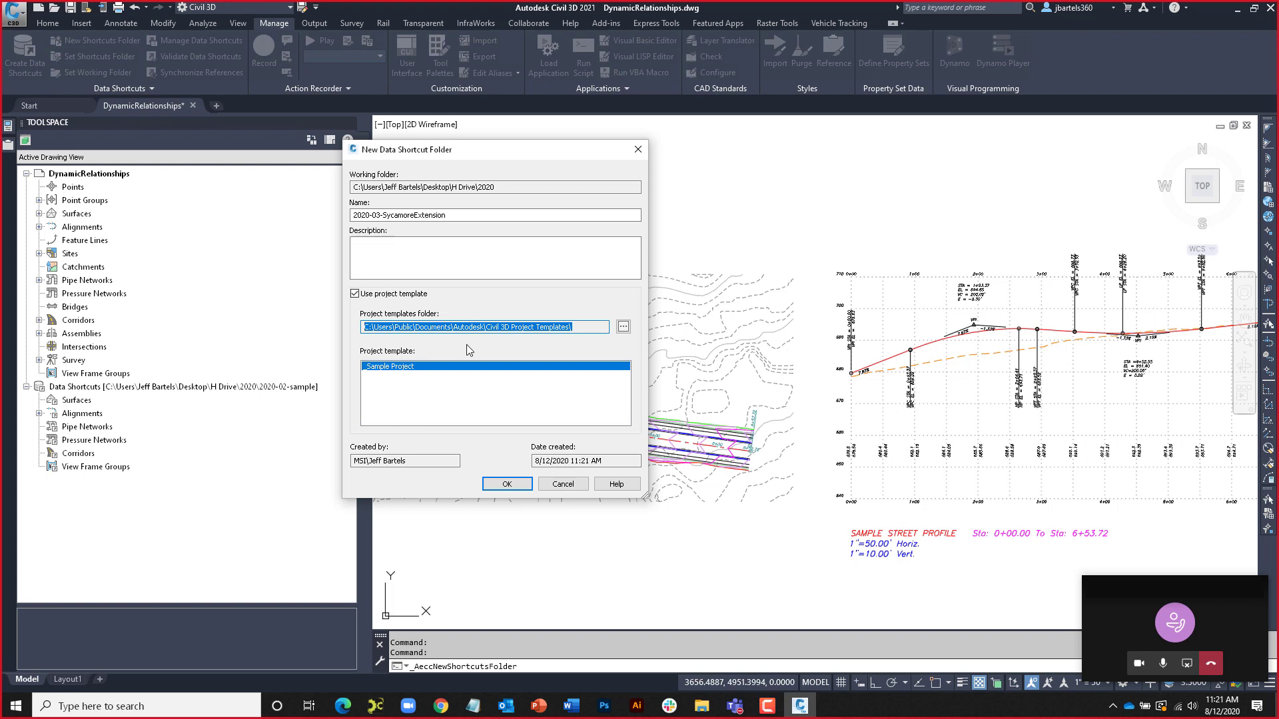
key("super+e")
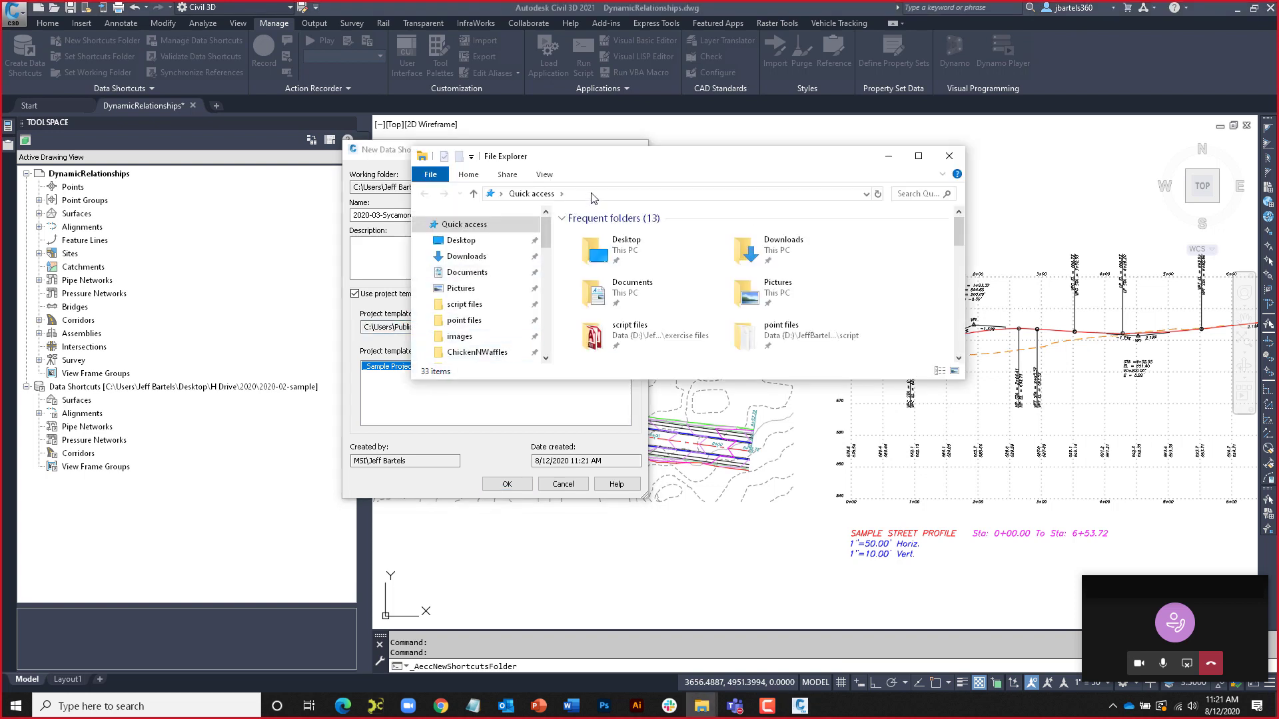
left_click(592, 194)
key("ctrl+v")
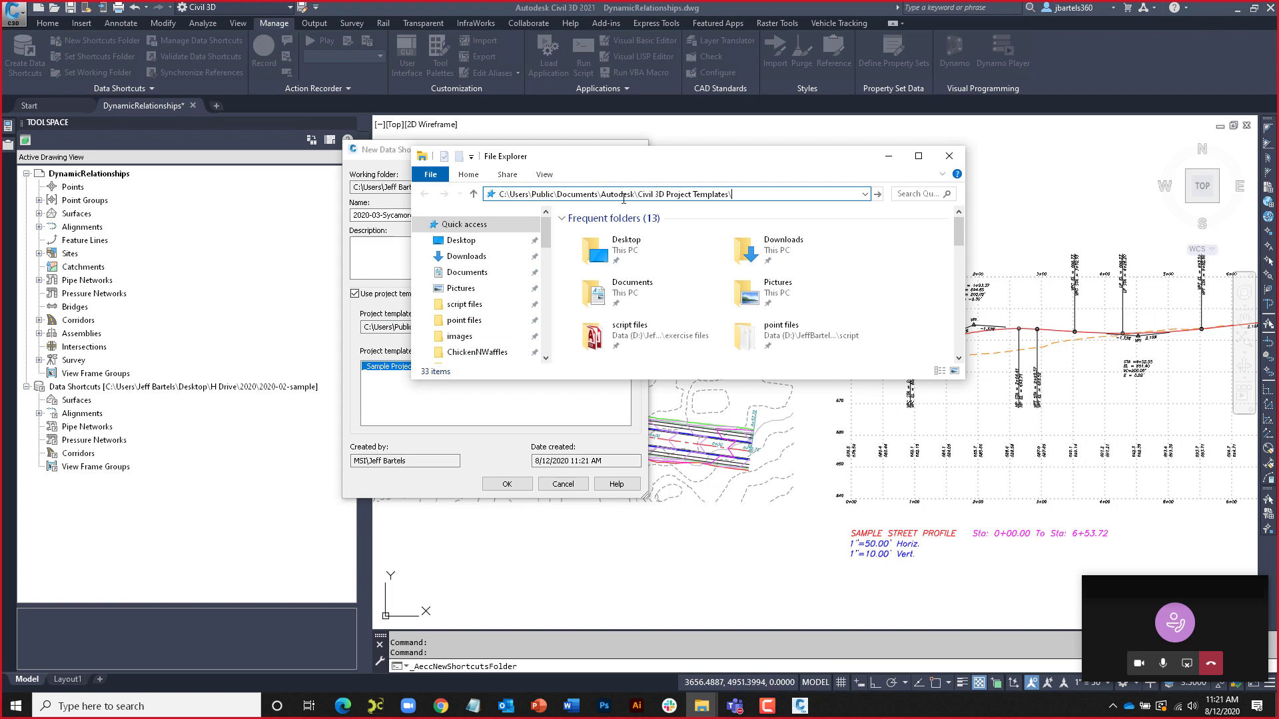
key("Return")
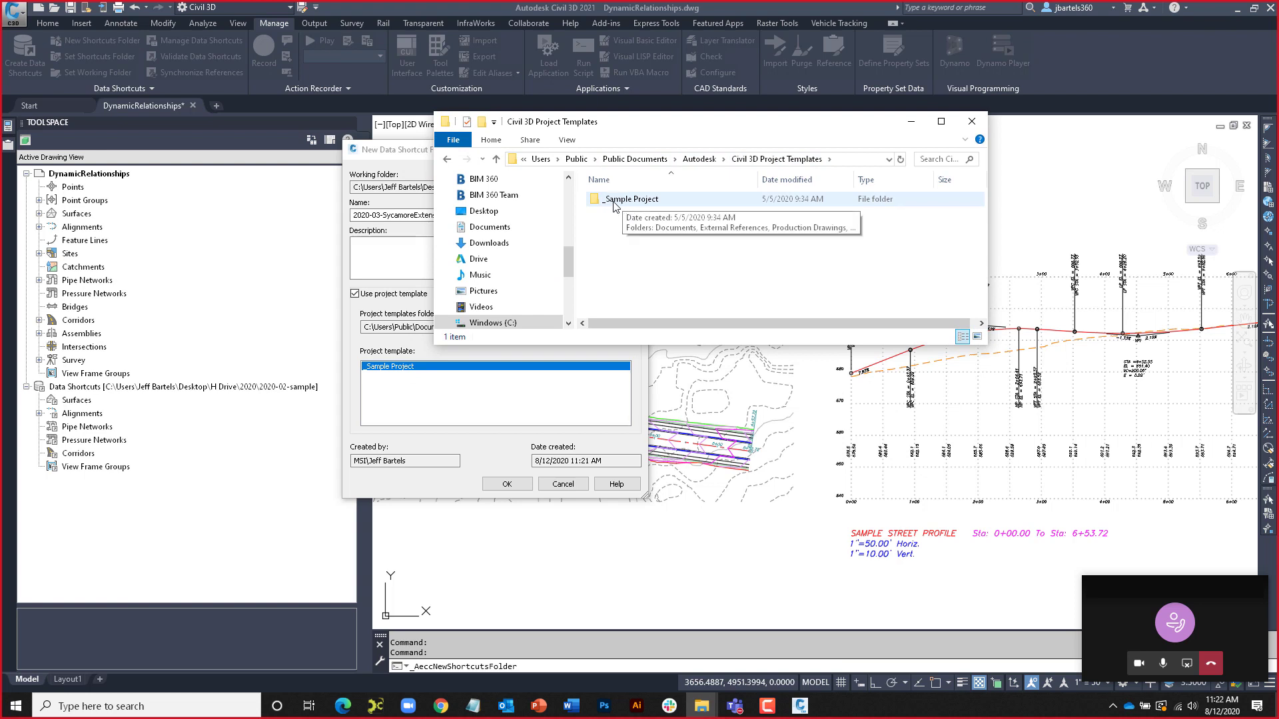
Examine the _Sample Project template's folder structure, including its Documents and External References folders, and return to the templates folder
double_click(614, 203)
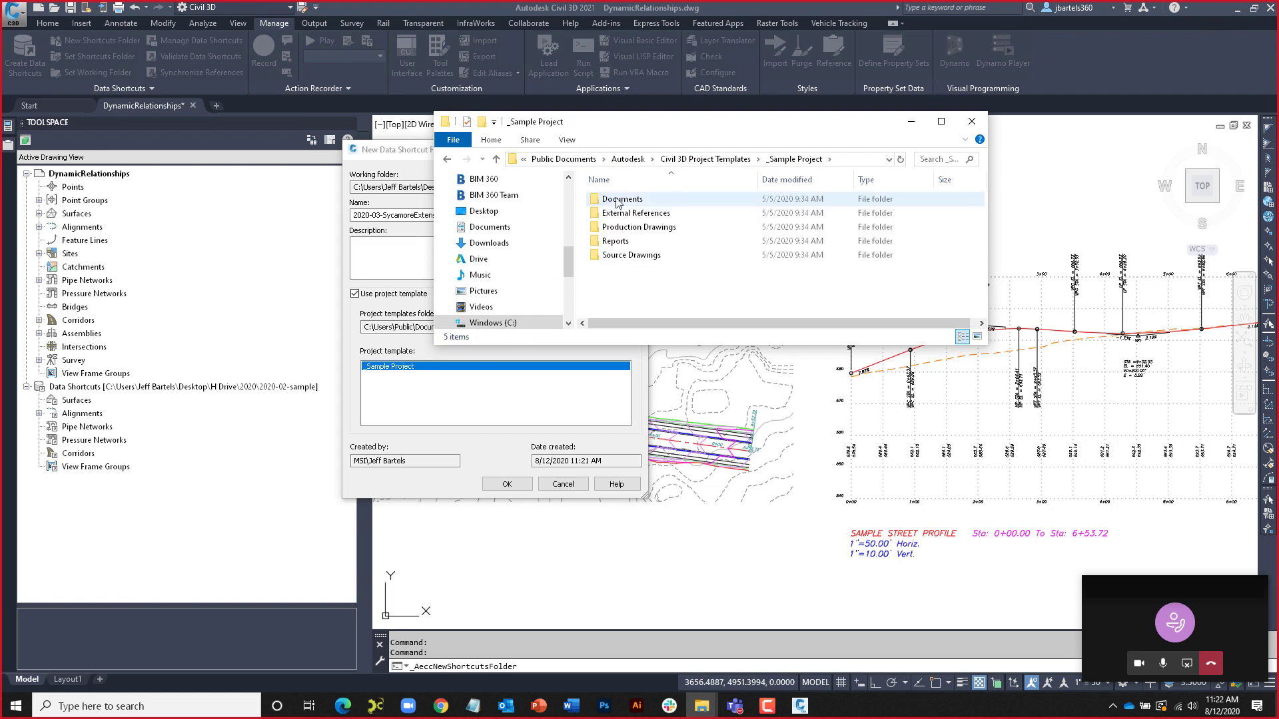
double_click(613, 200)
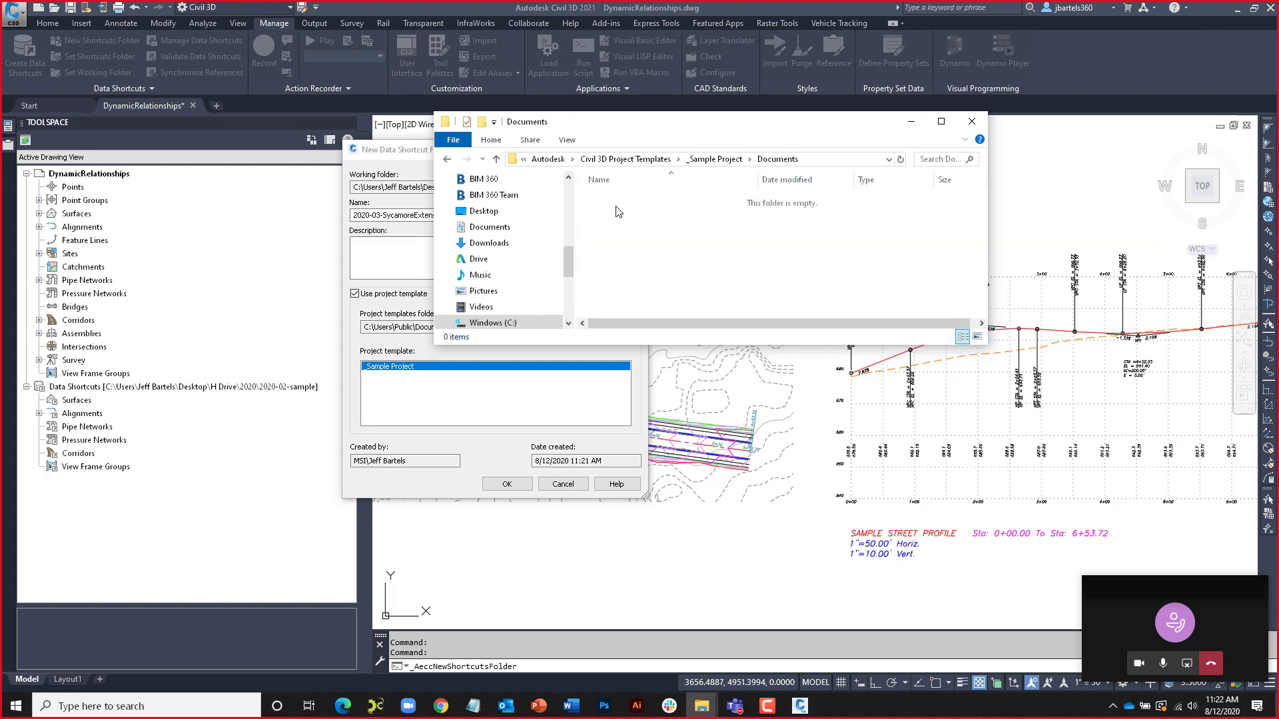
left_click(447, 160)
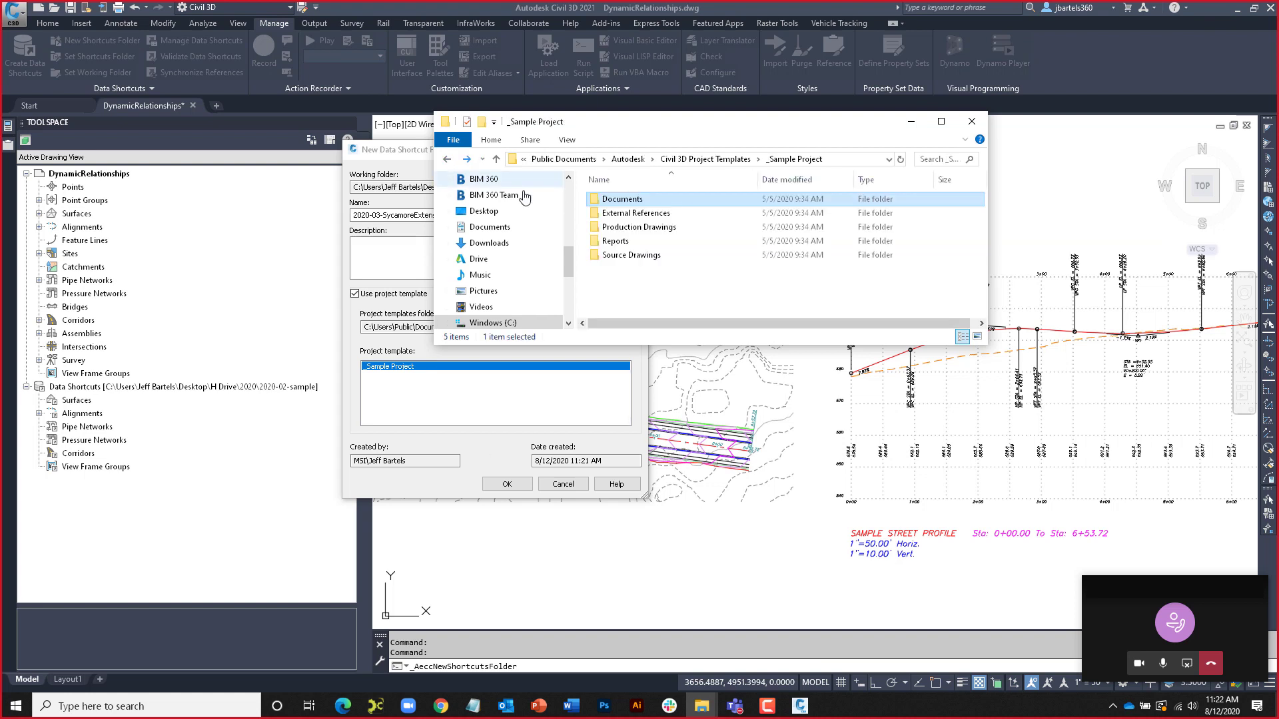
double_click(612, 213)
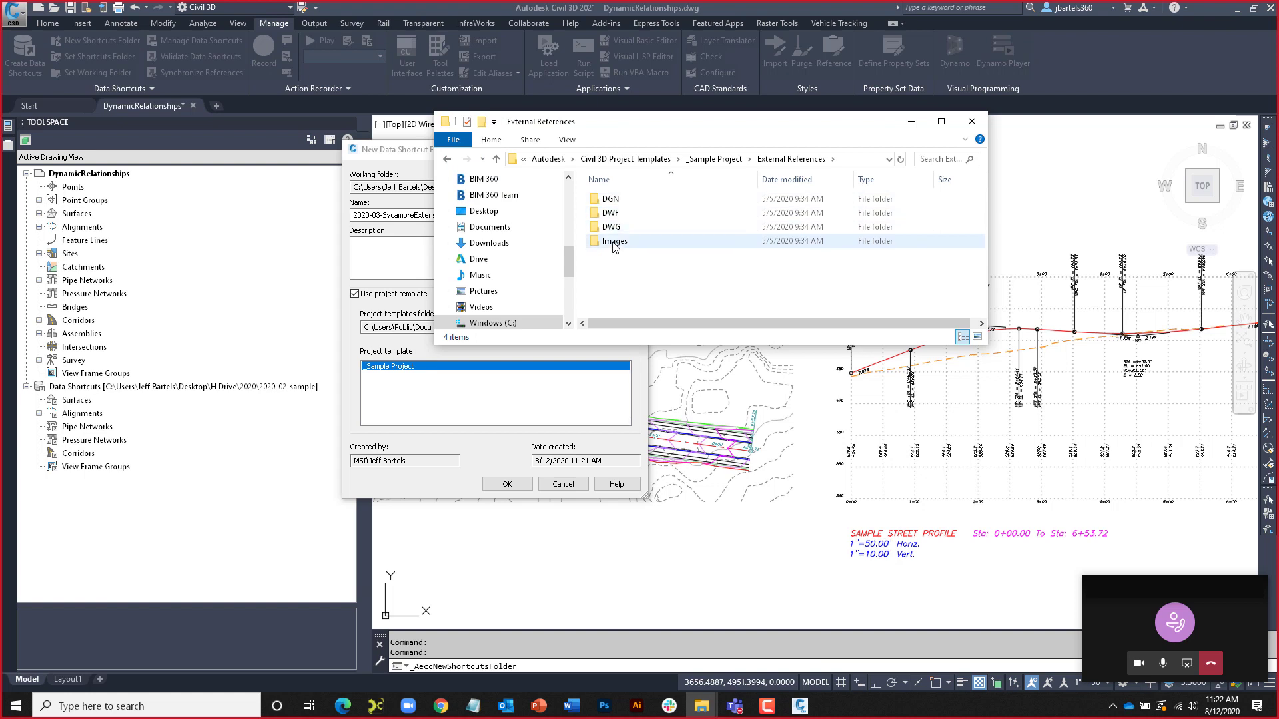
left_click(448, 161)
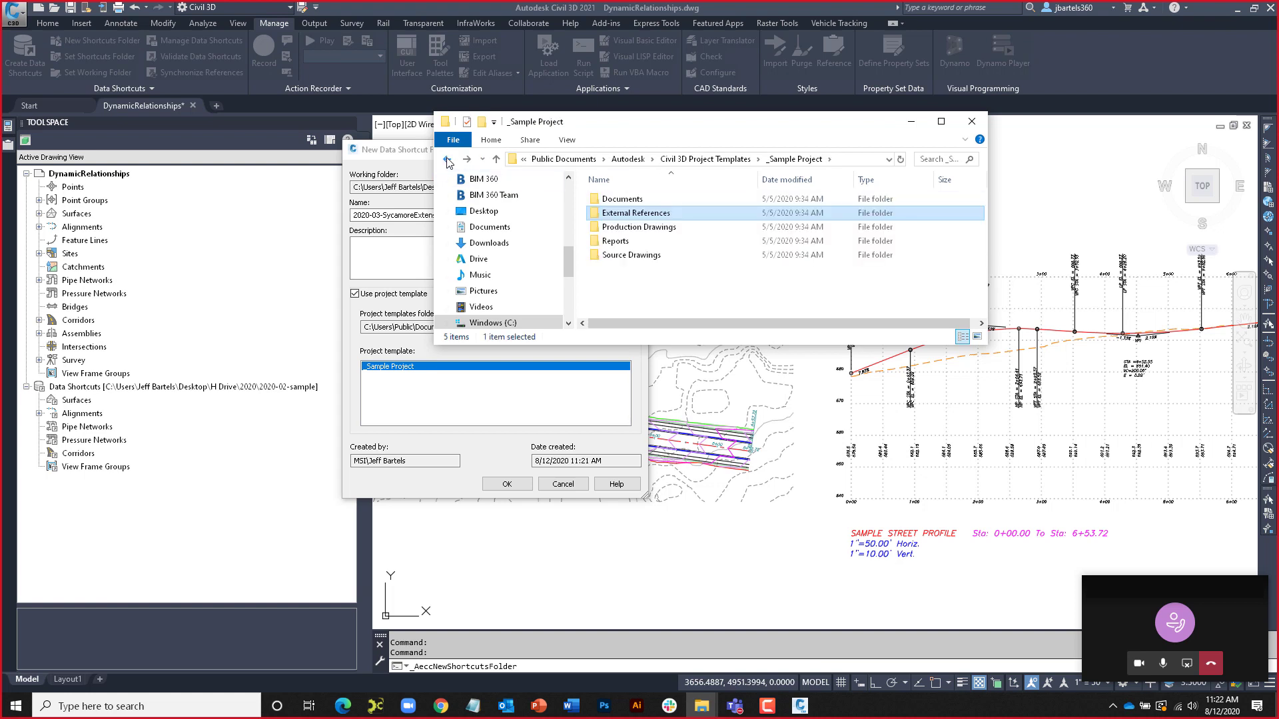
left_click(448, 161)
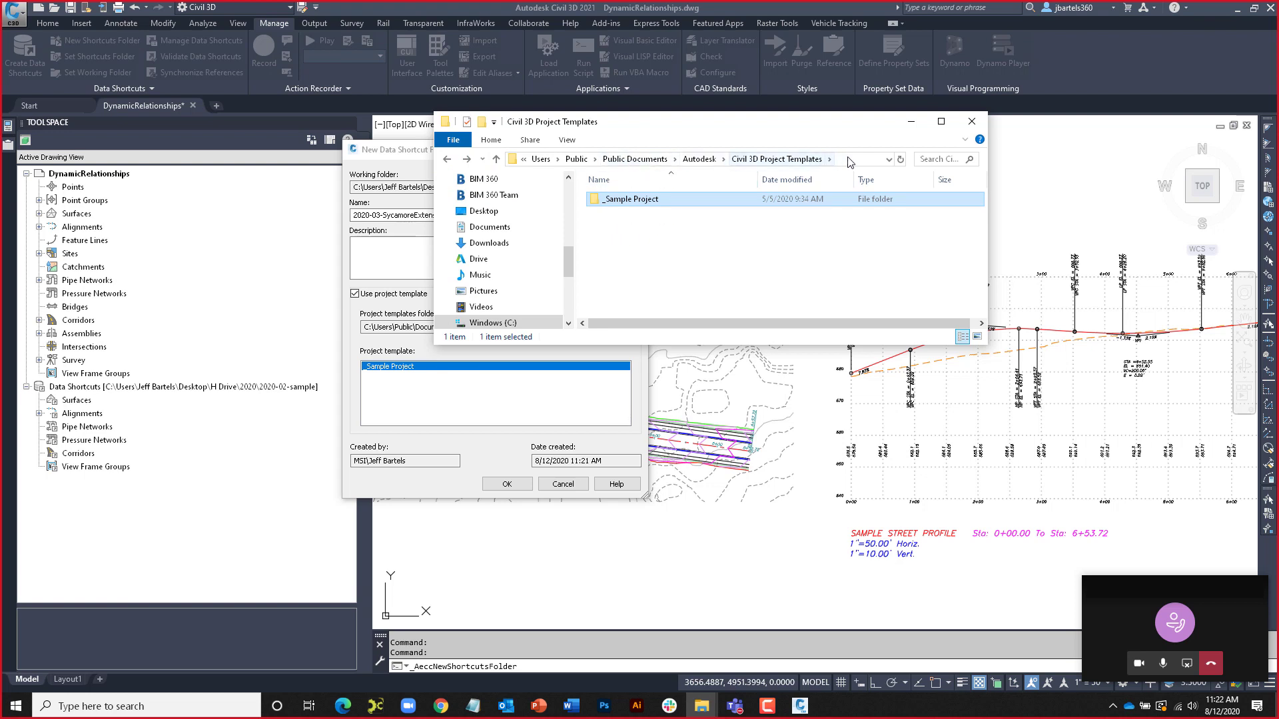
Close the templates folder window and create the new shortcuts folder from the _Sample Project template
left_click_drag(618, 127, 620, 76)
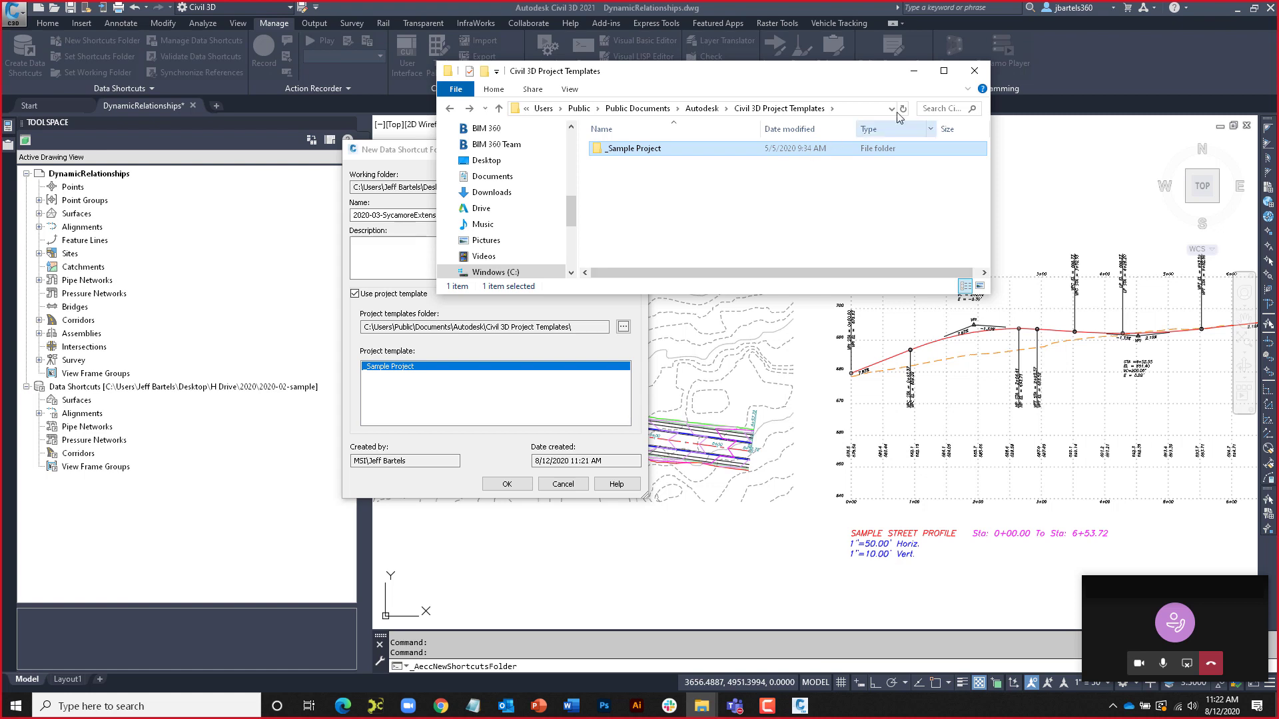
left_click(974, 71)
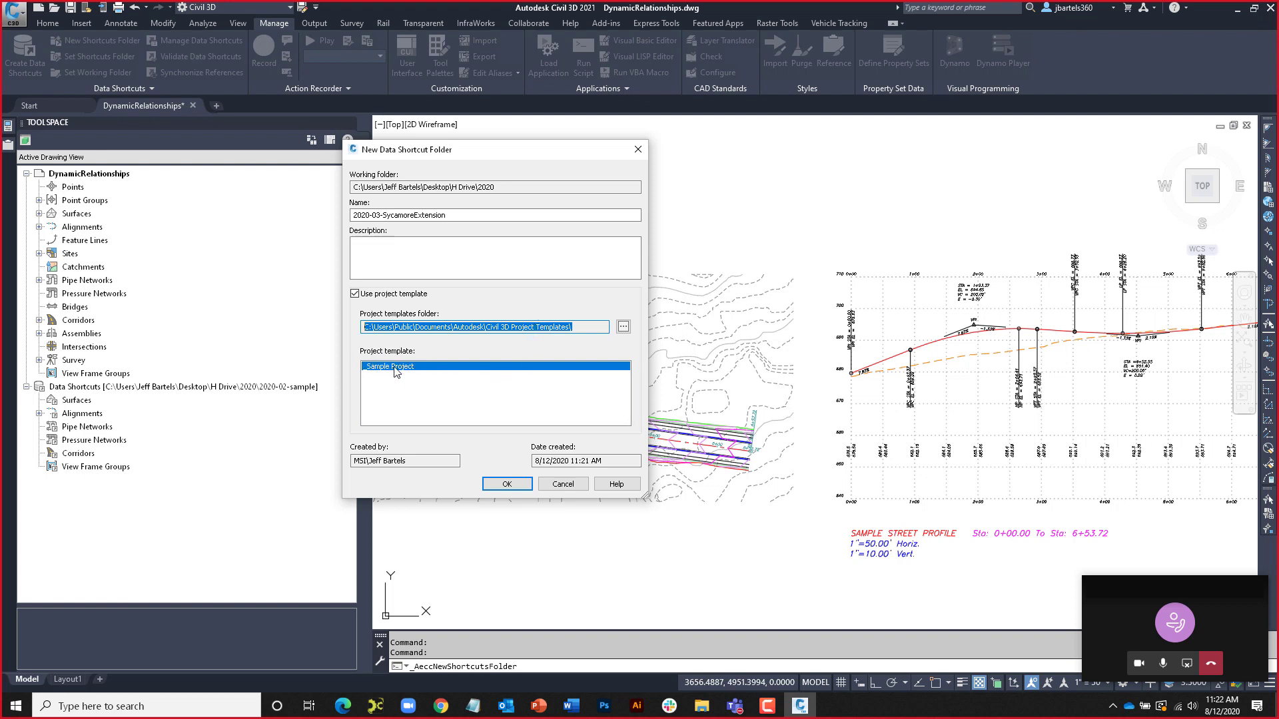
left_click(505, 485)
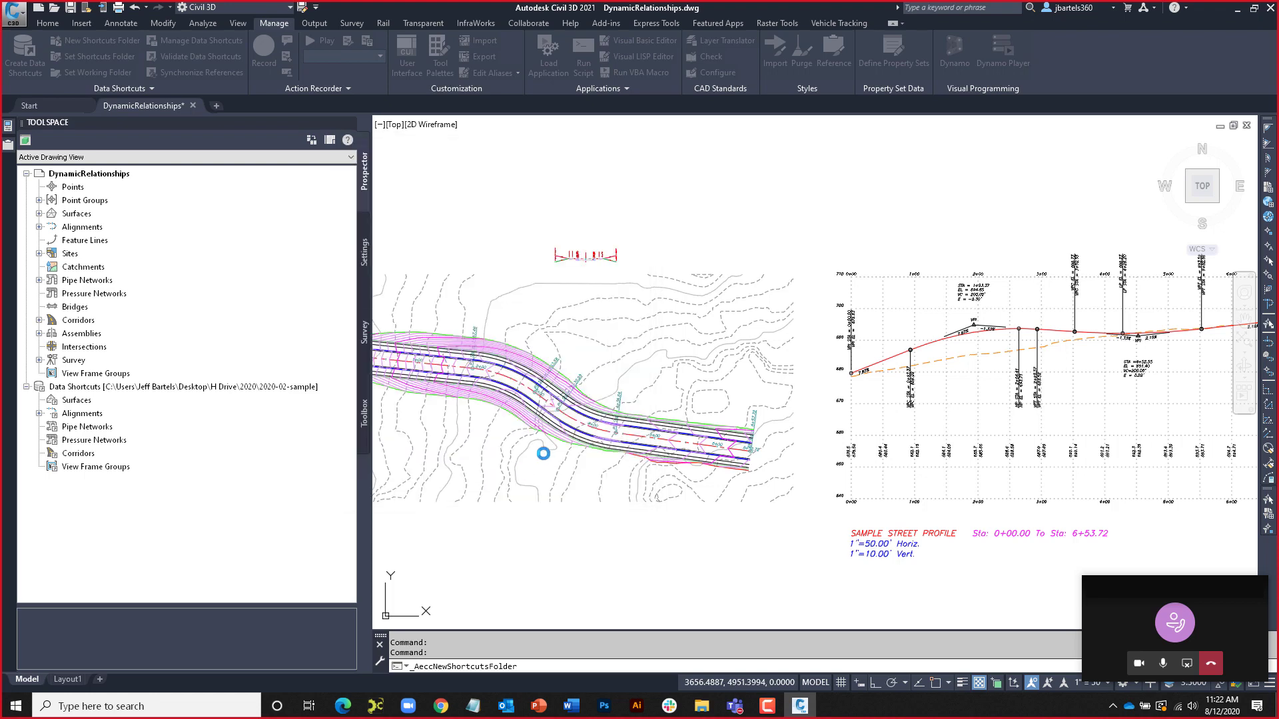
Examine the 2020-03-SycamoreExtension folder within H Drive's 2020 folder in File Explorer, and close the window
left_click(1237, 10)
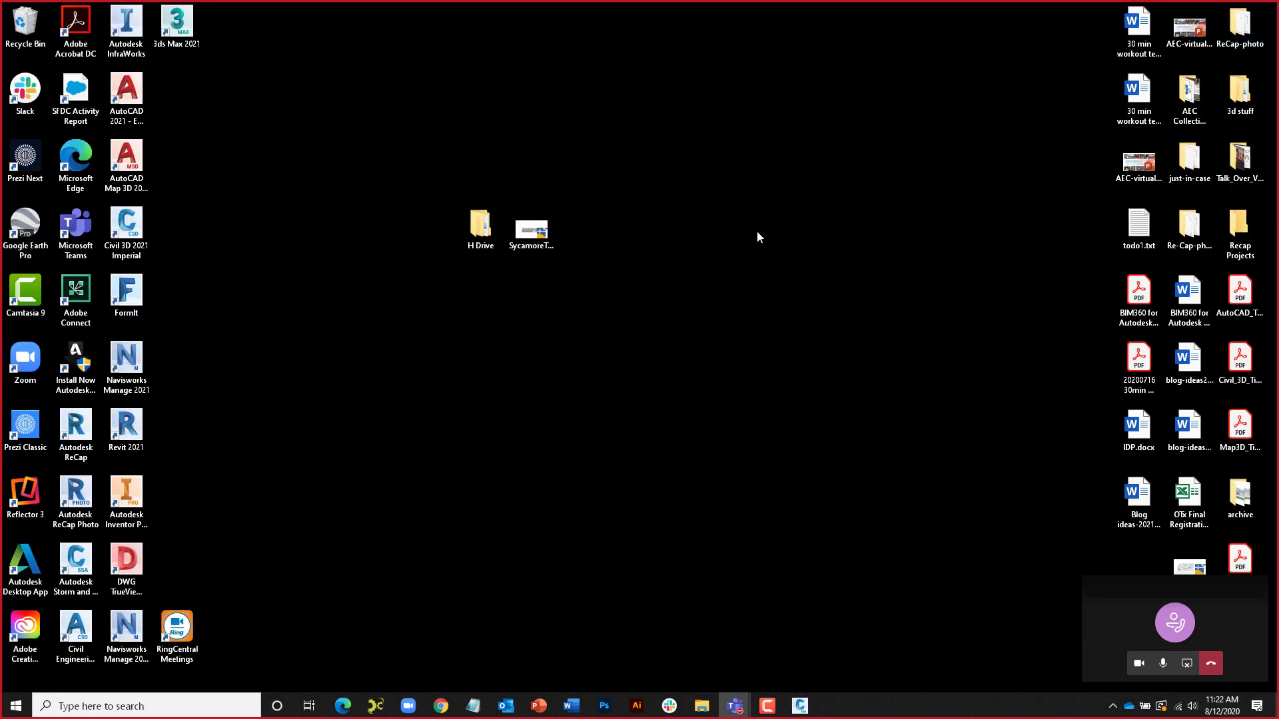
double_click(478, 231)
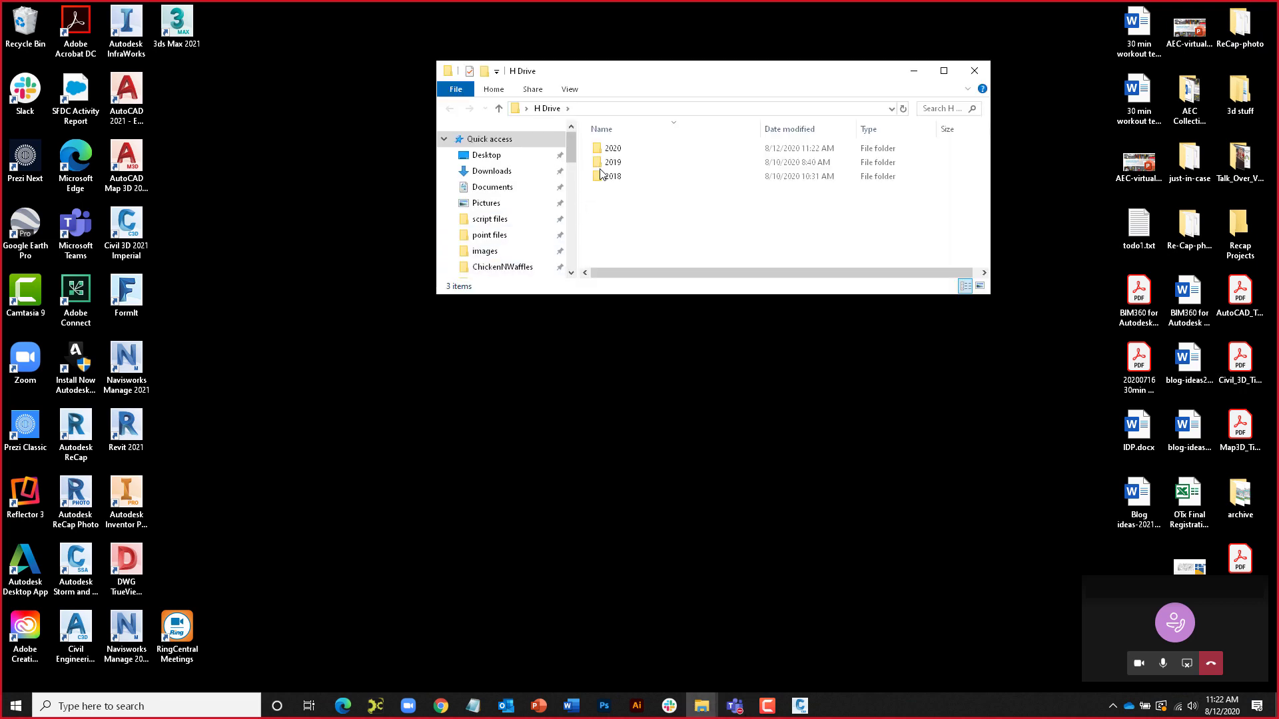
double_click(612, 153)
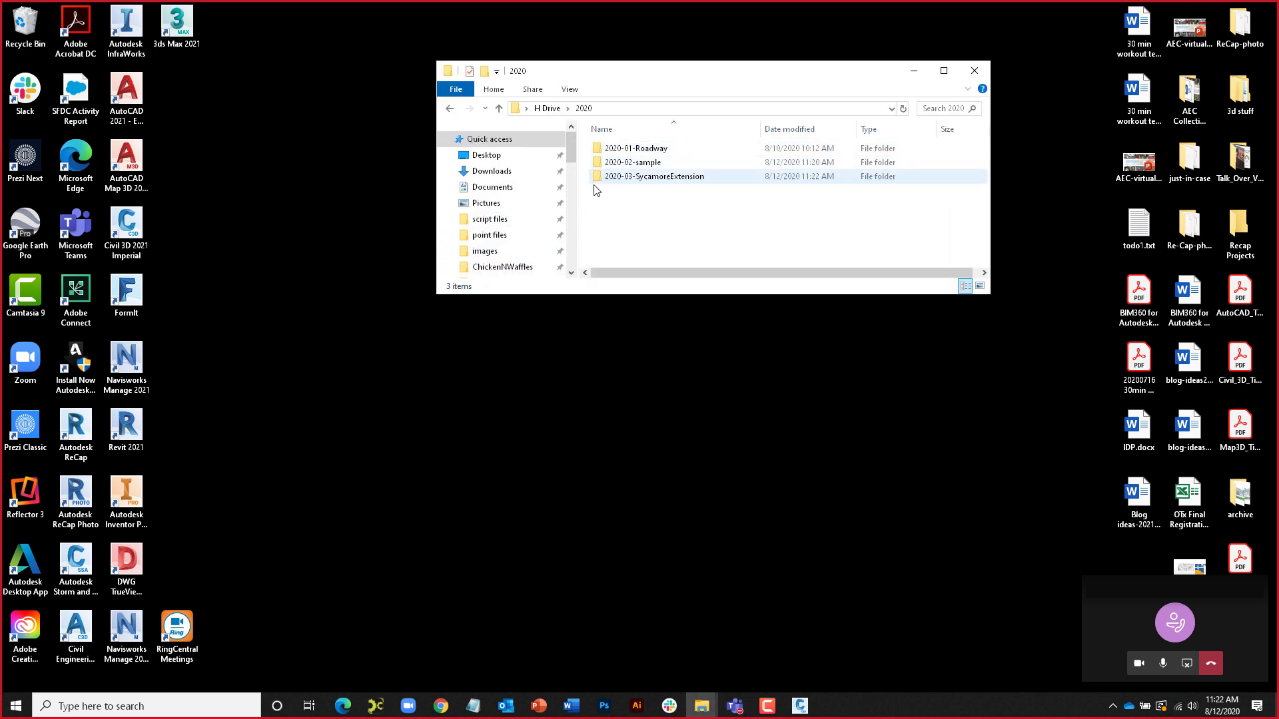
double_click(649, 178)
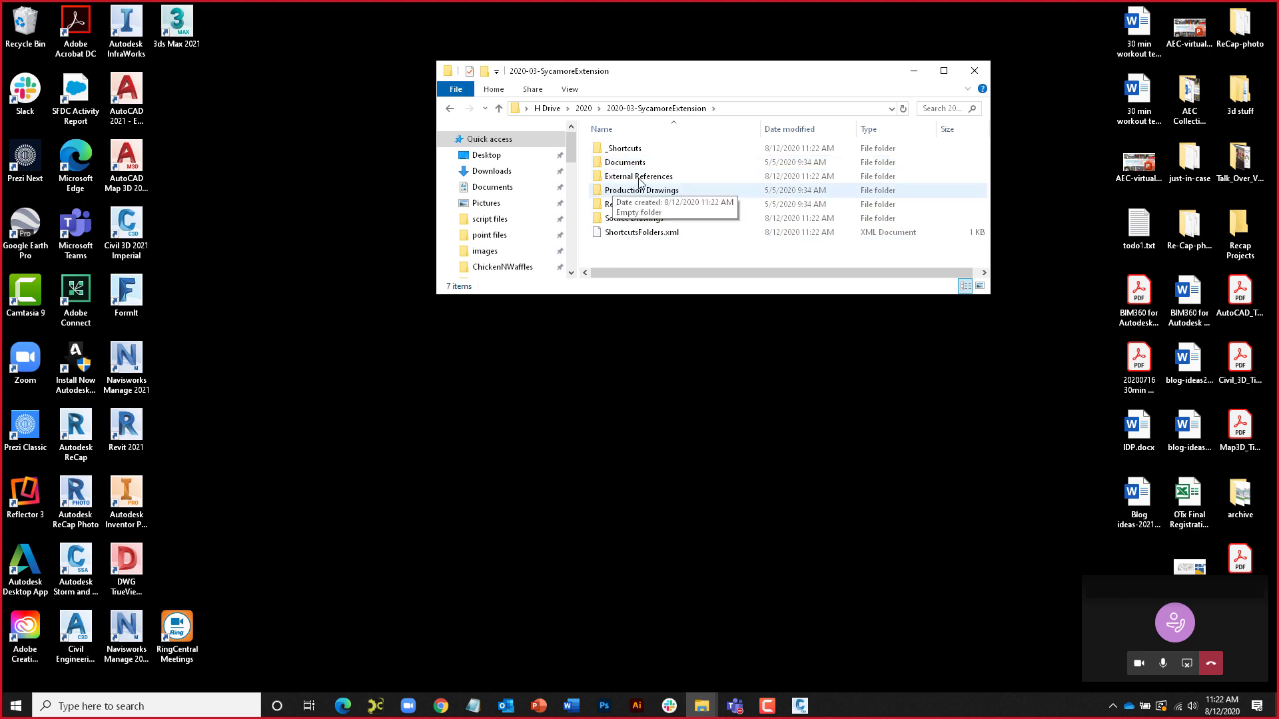
left_click(973, 71)
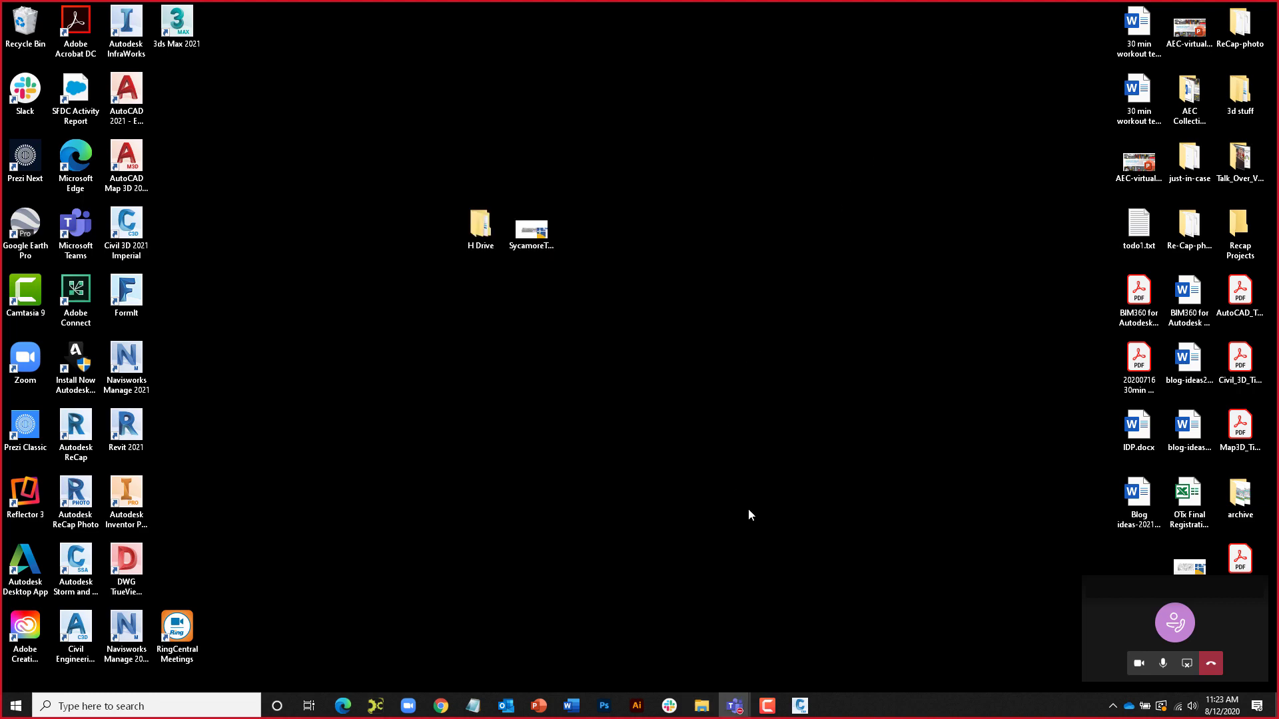
Return to Civil 3D, close the DynamicRelationships drawing, and open SycamoreTopo.dwg from the Desktop
left_click(800, 707)
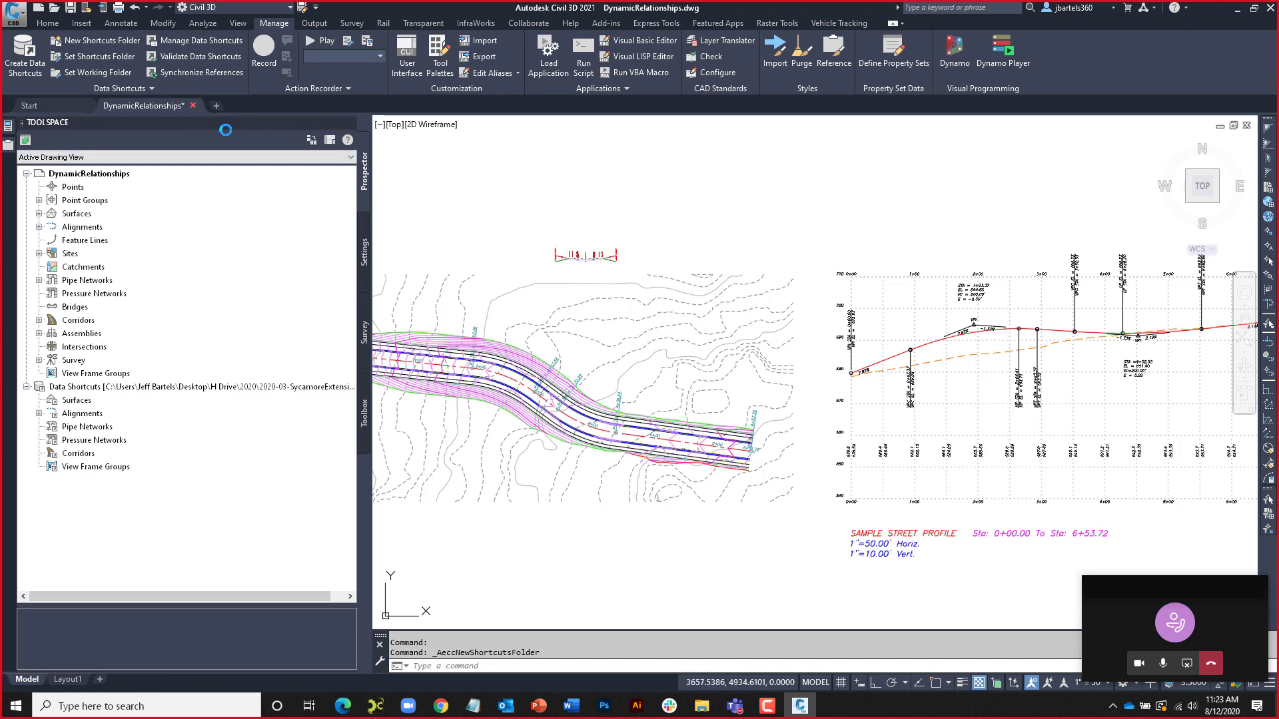
left_click(675, 386)
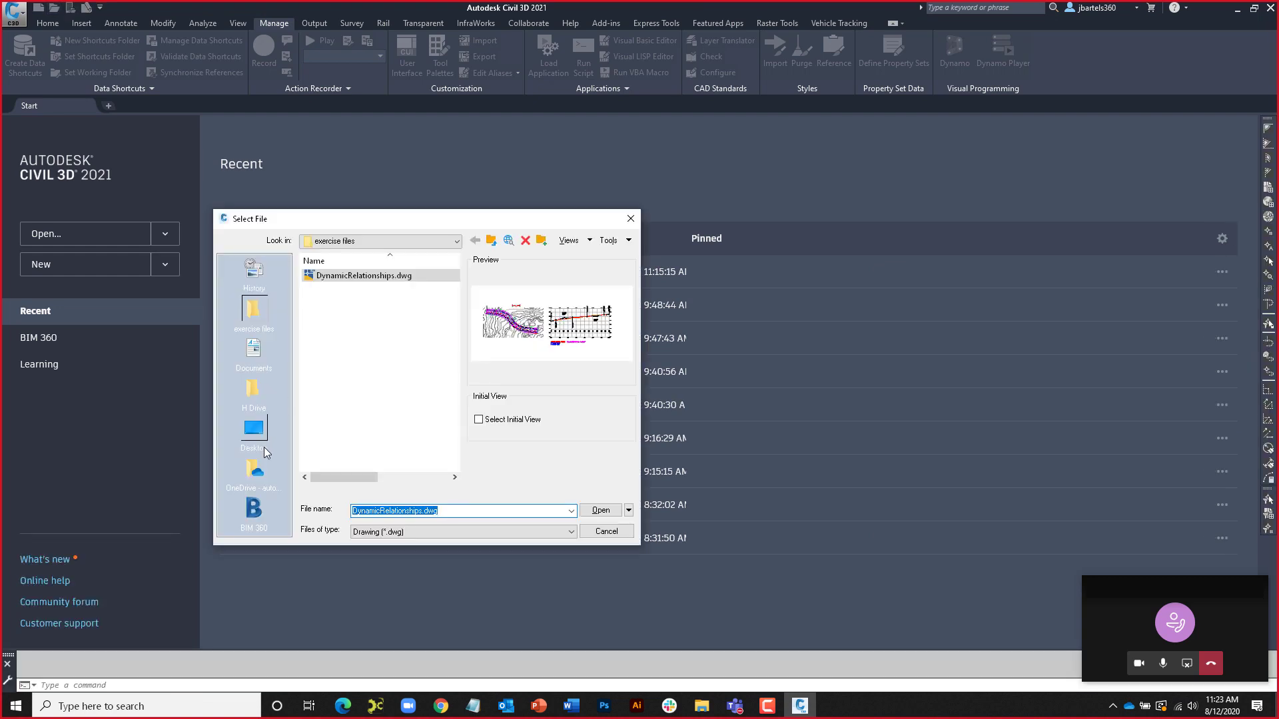
left_click(261, 440)
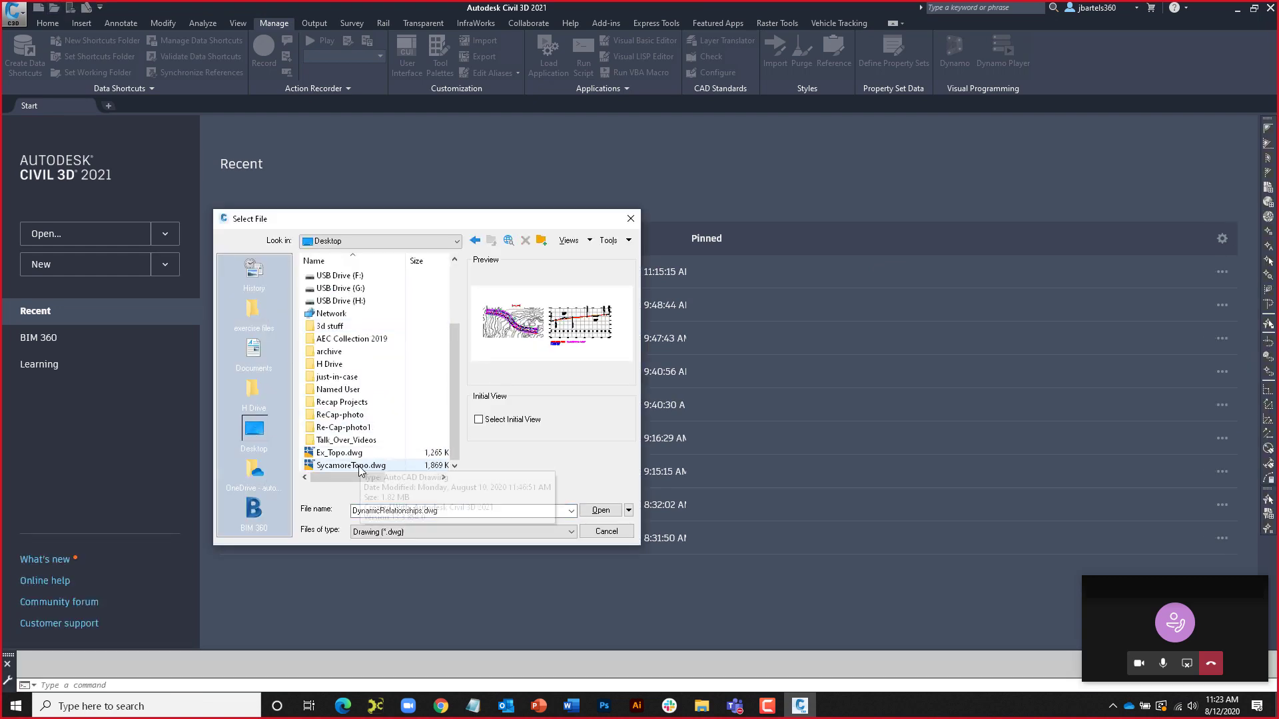
left_click(360, 465)
left_click(601, 510)
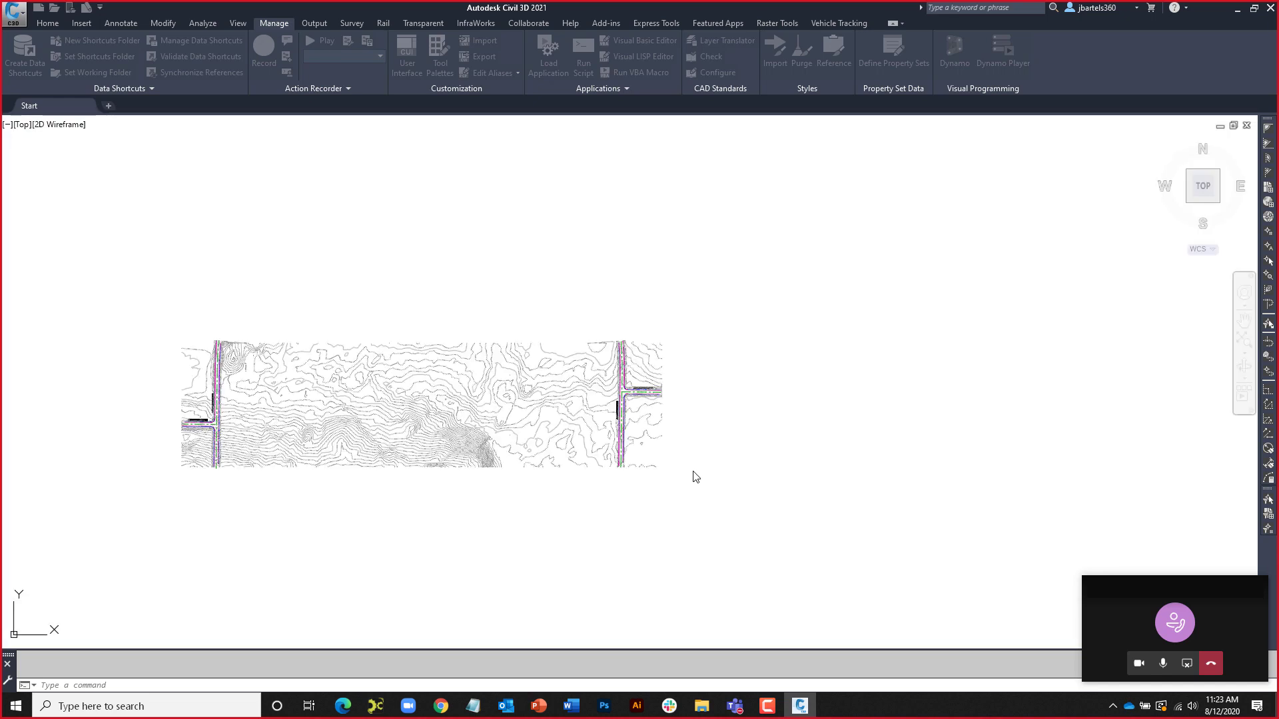
scroll(726, 431, "up", 2)
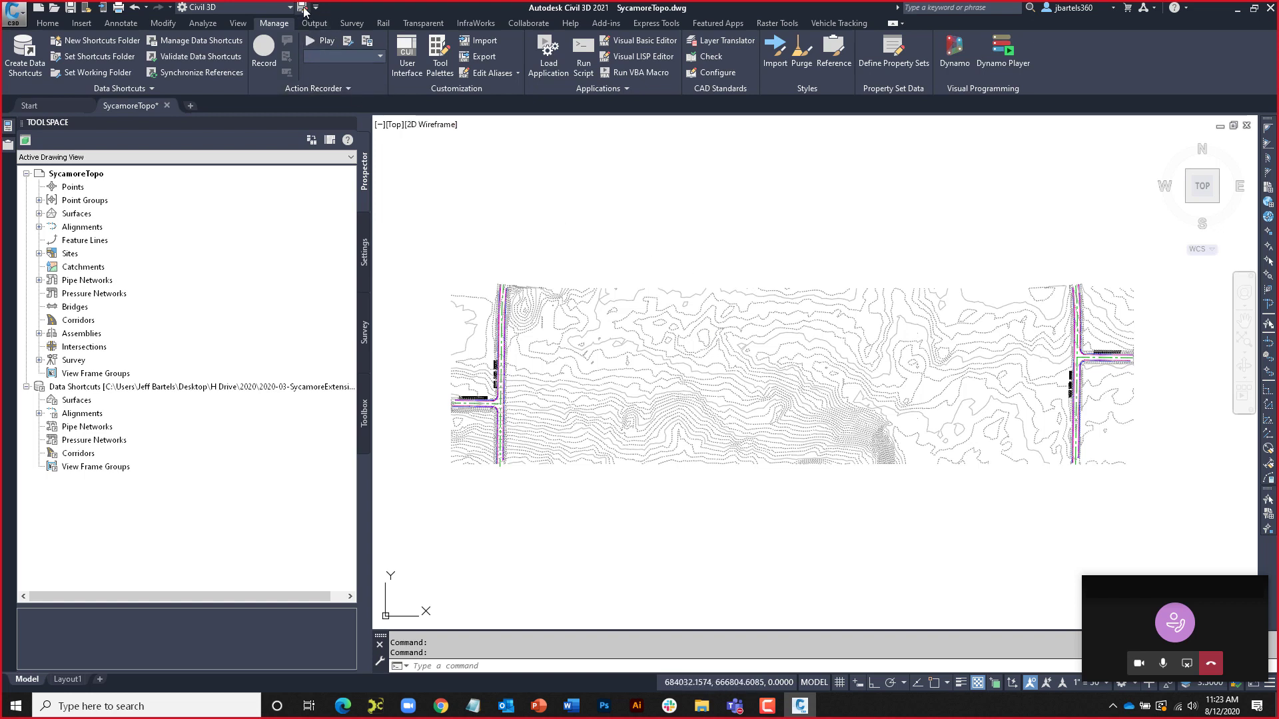
Save a copy of SycamoreTopo.dwg in H Drive's 2020\2020-03-SycamoreExtension\Source Drawings\Surfaces folder
key("ctrl+shift+s")
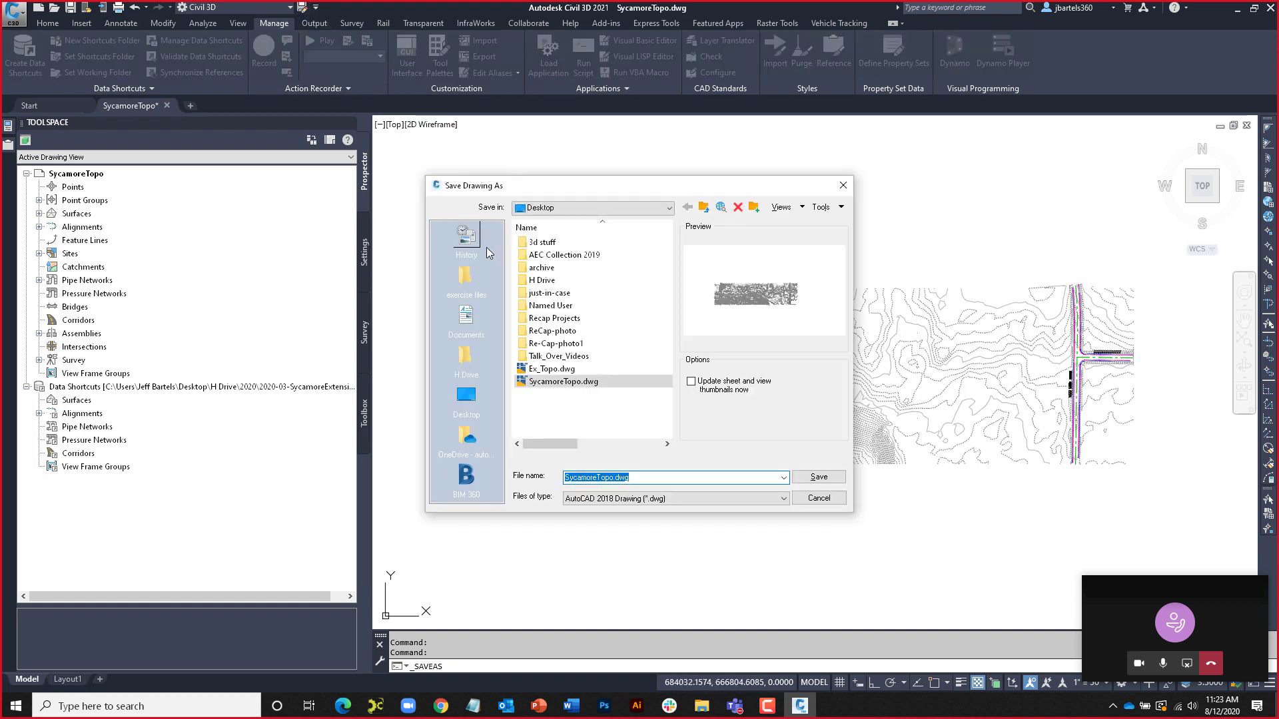
left_click(467, 360)
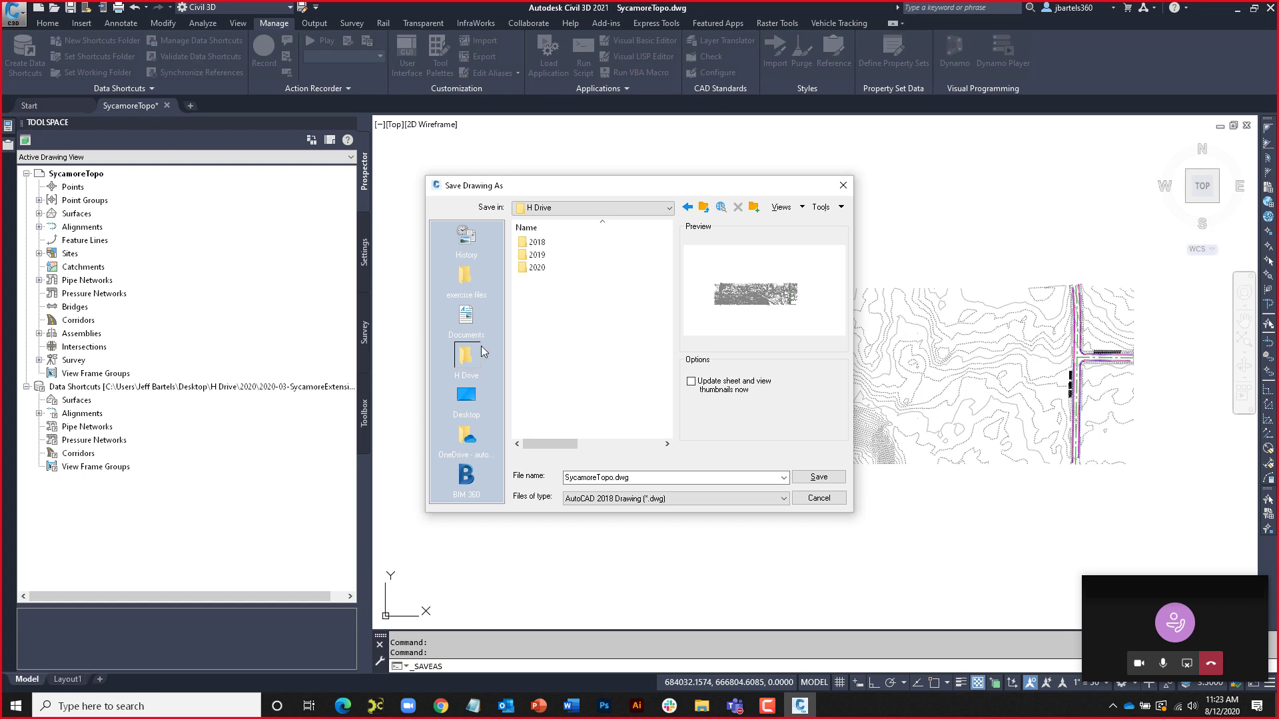
double_click(537, 267)
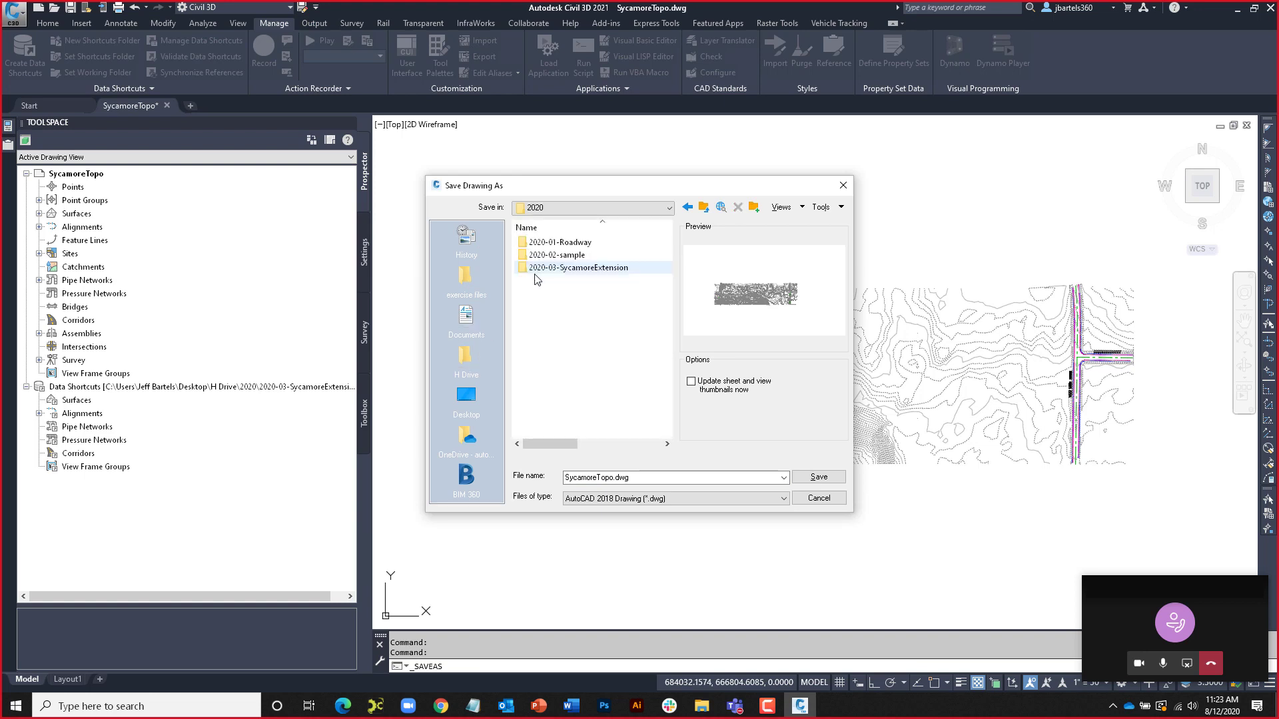
double_click(569, 268)
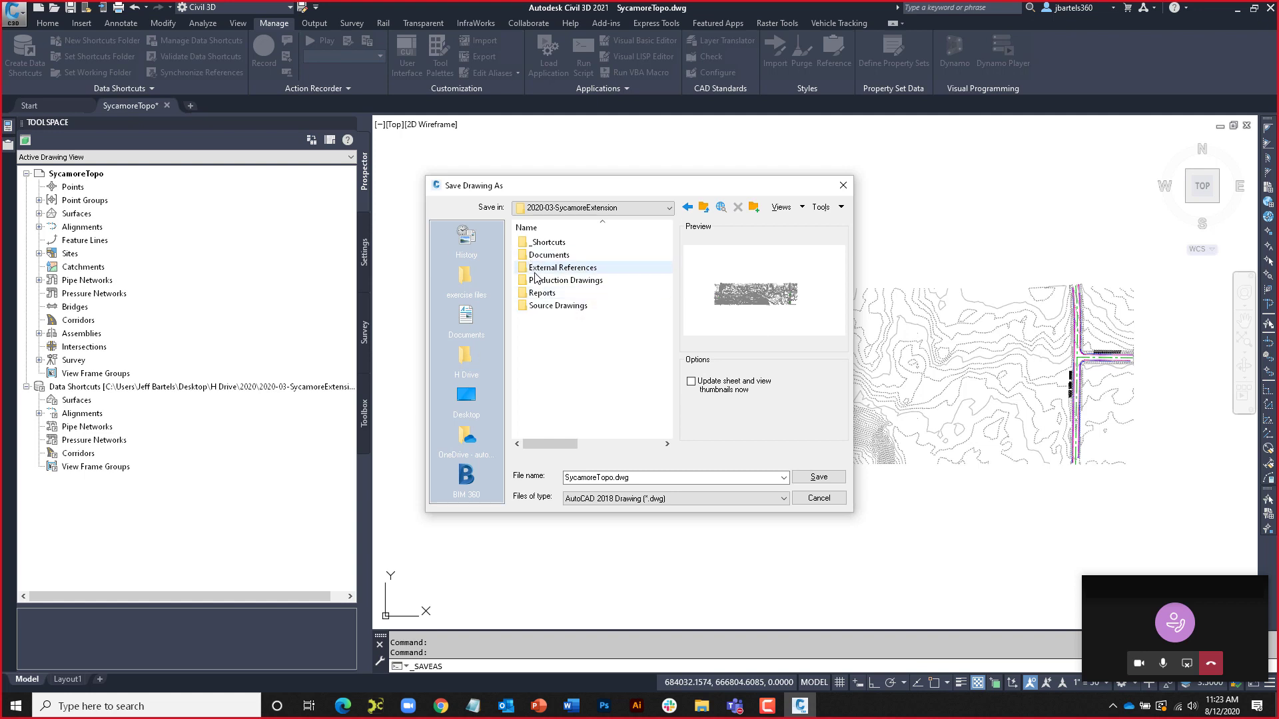
double_click(546, 307)
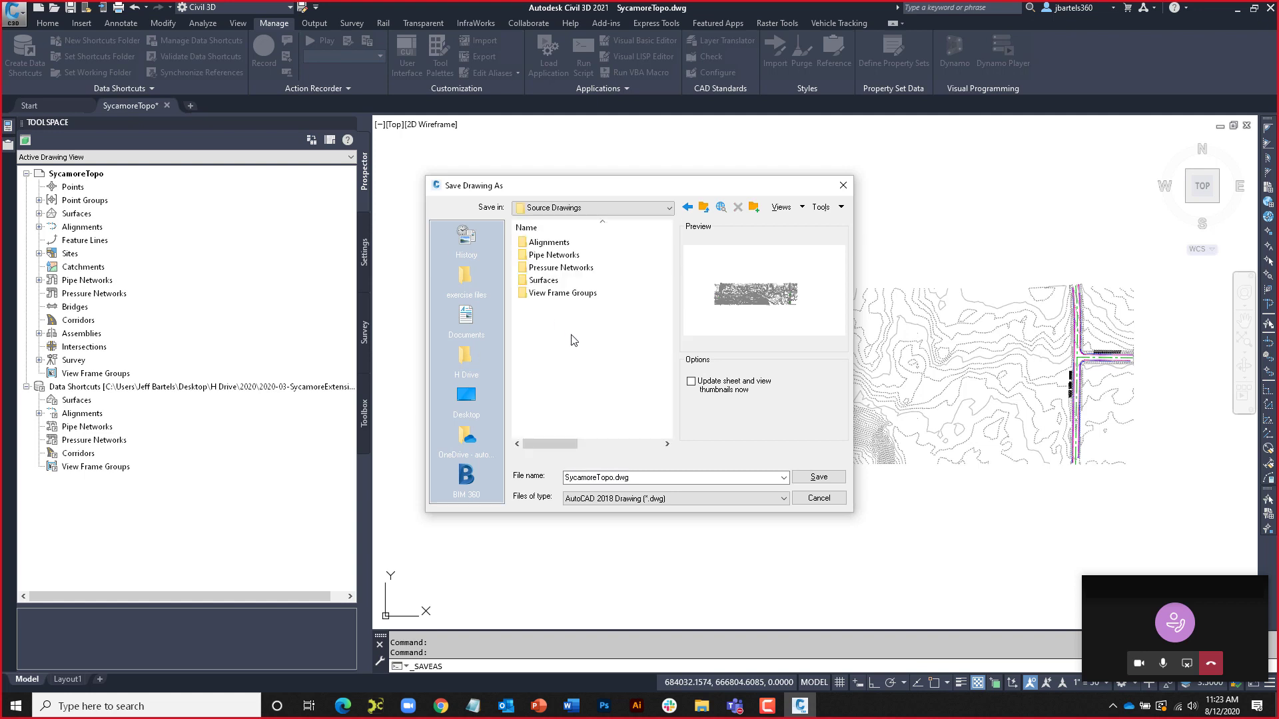
double_click(545, 281)
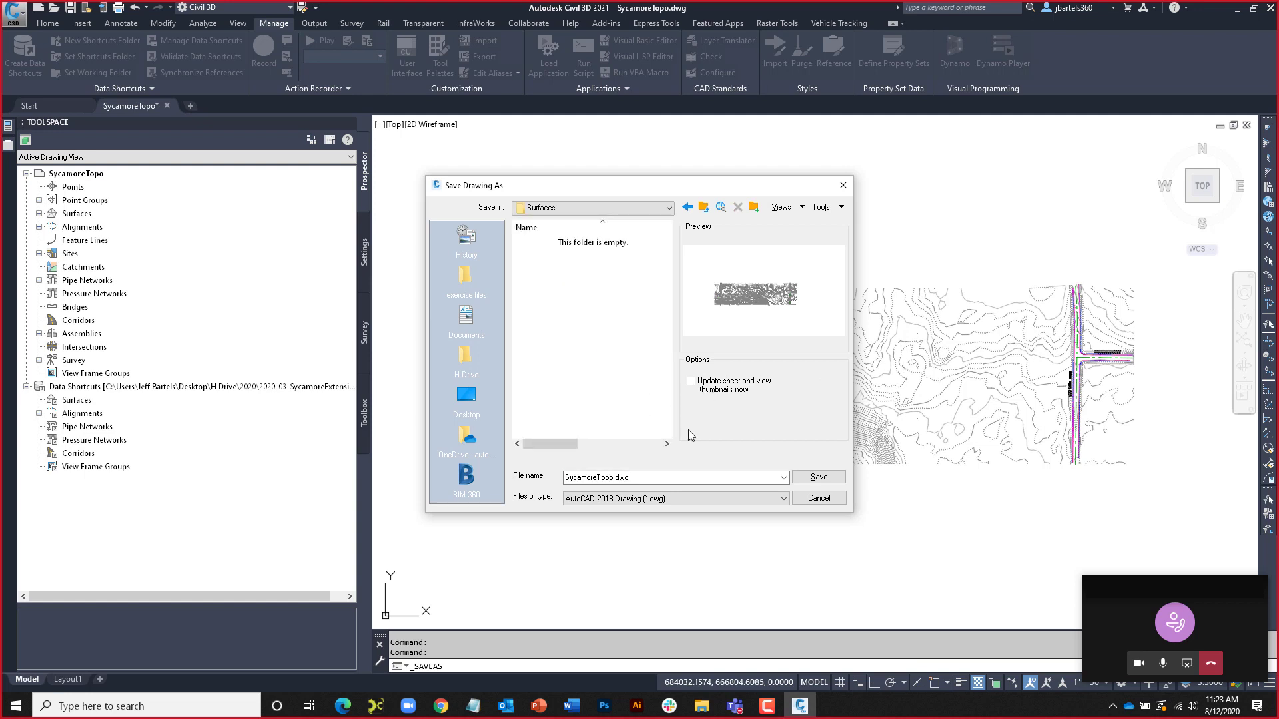
left_click(812, 480)
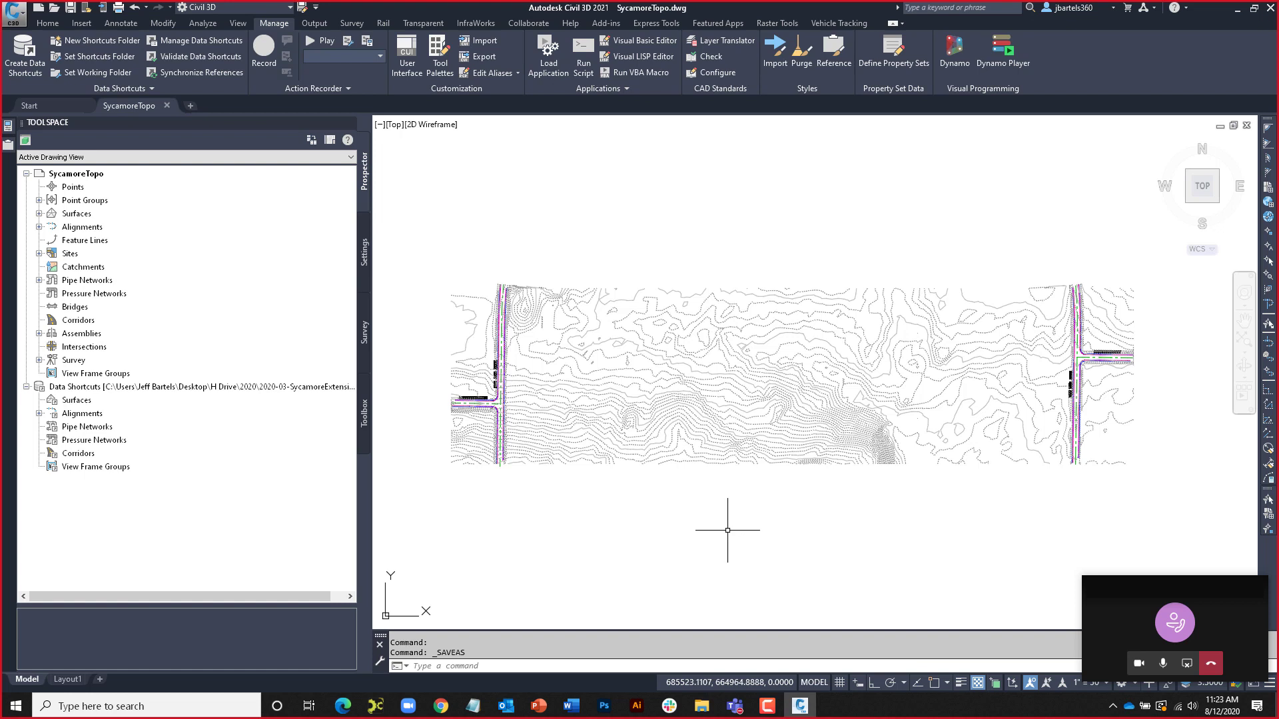
Inspect the EG surface contours, widen the Toolspace to read the data shortcuts path, and expand the drawing's Surfaces collection
scroll(665, 337, "up", 6)
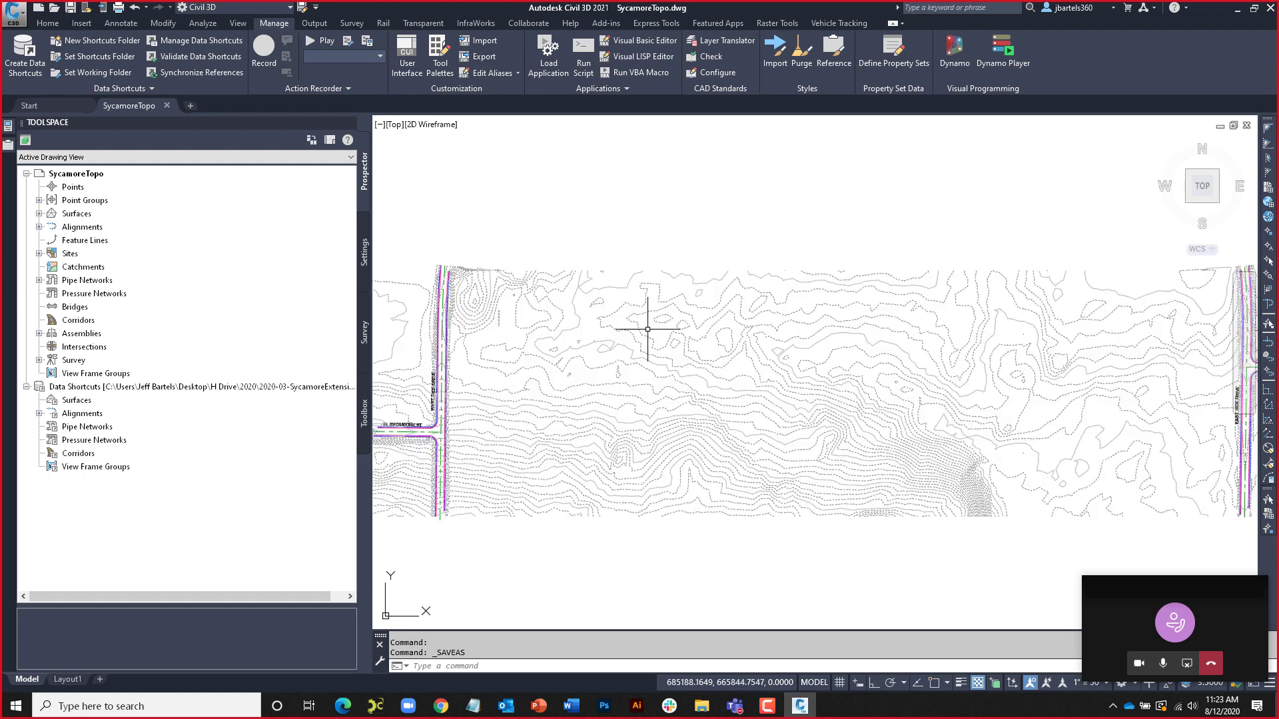
mouse_move(642, 302)
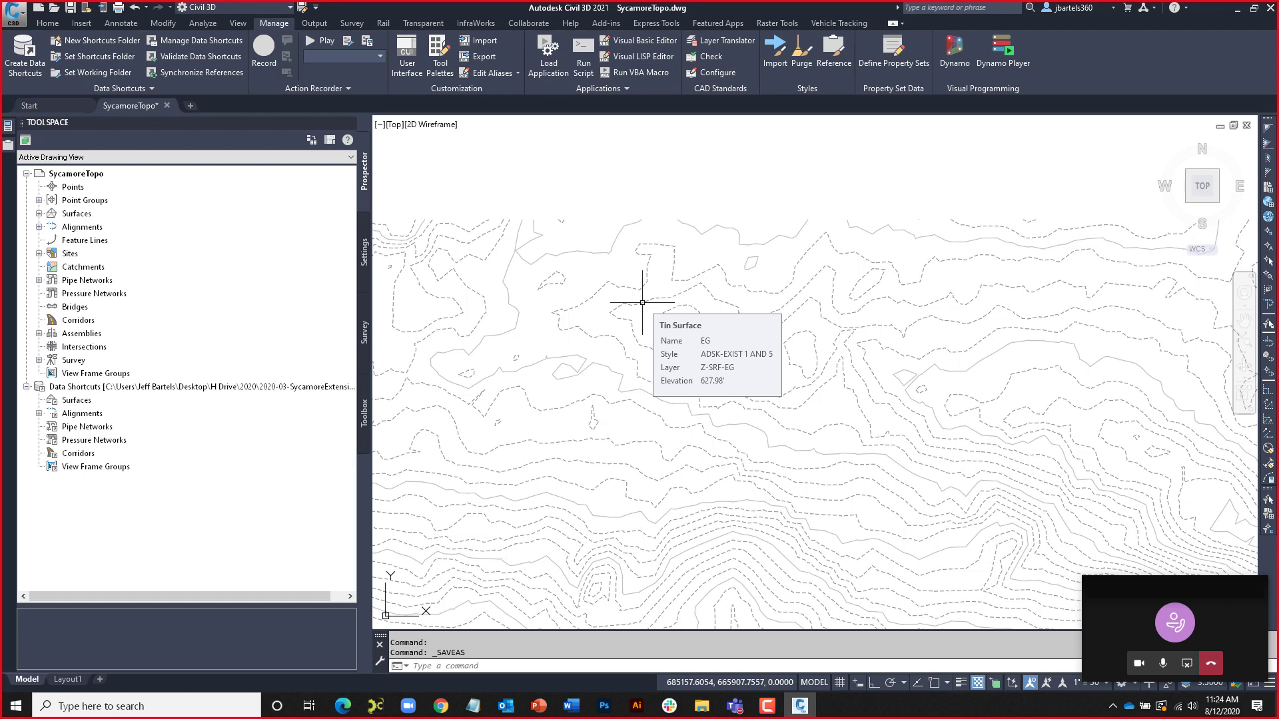
scroll(648, 305, "down", 4)
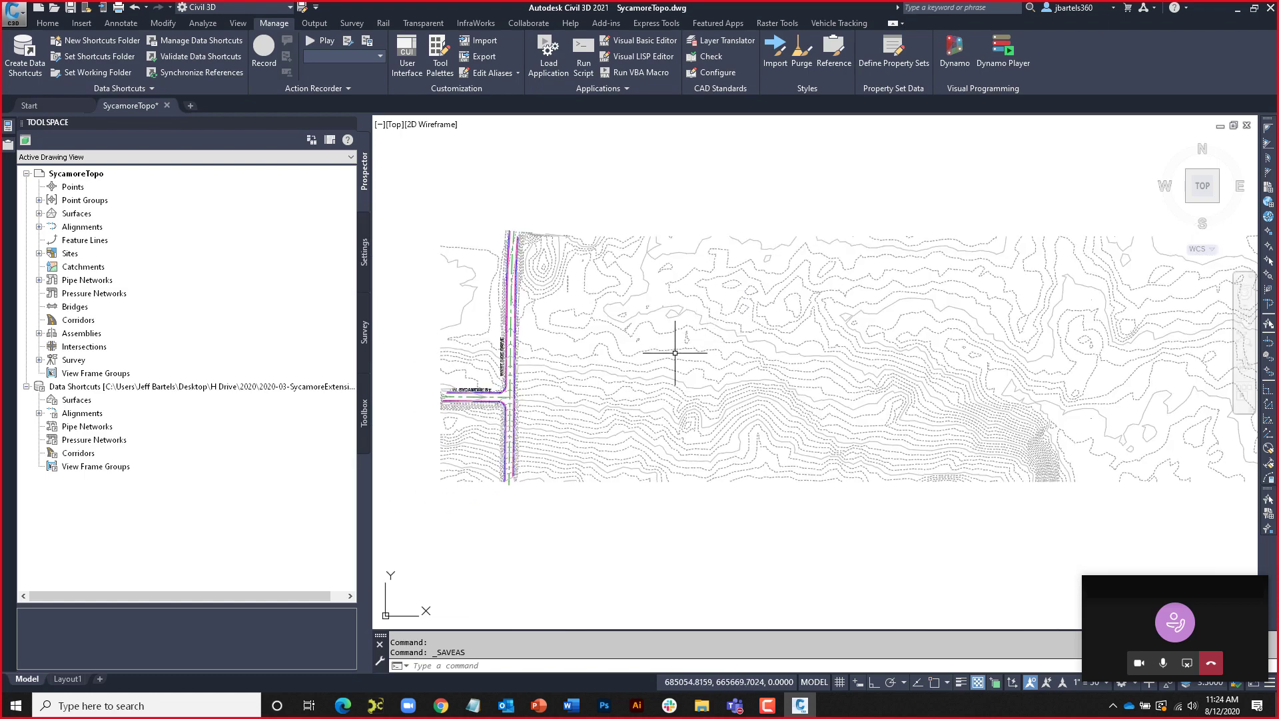
middle_click_drag(678, 349, 609, 348)
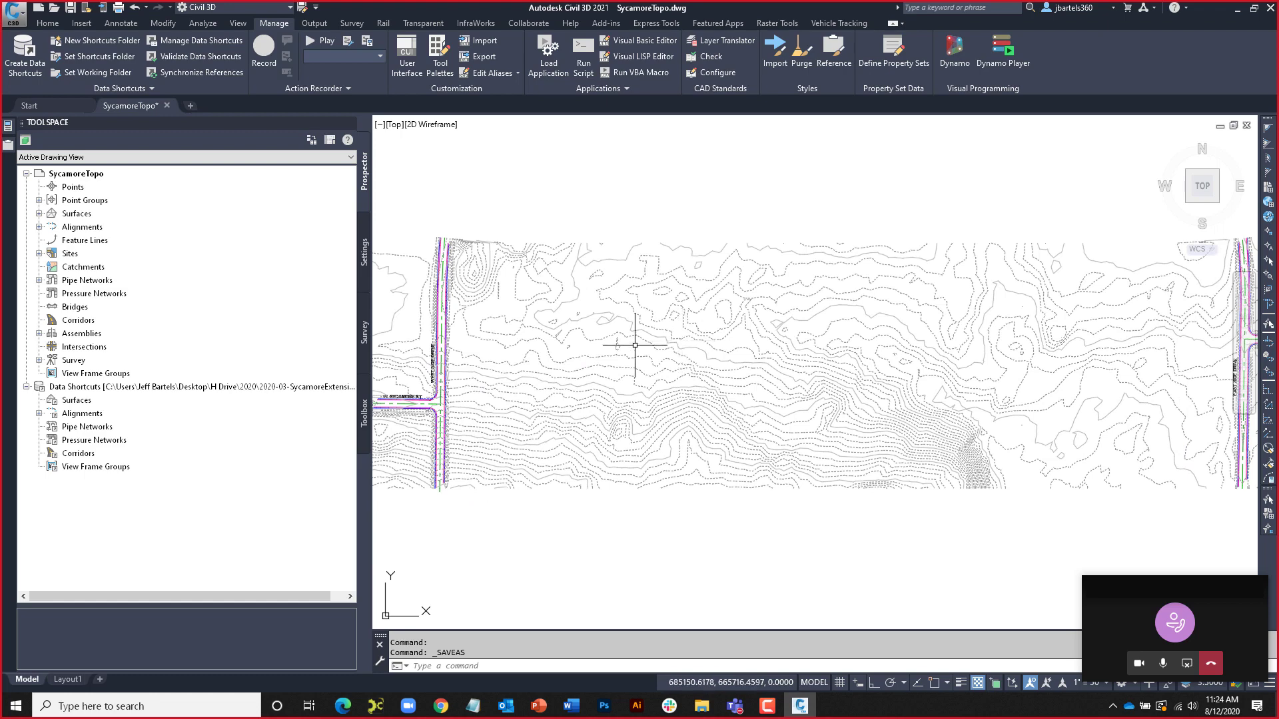
left_click_drag(371, 349, 424, 359)
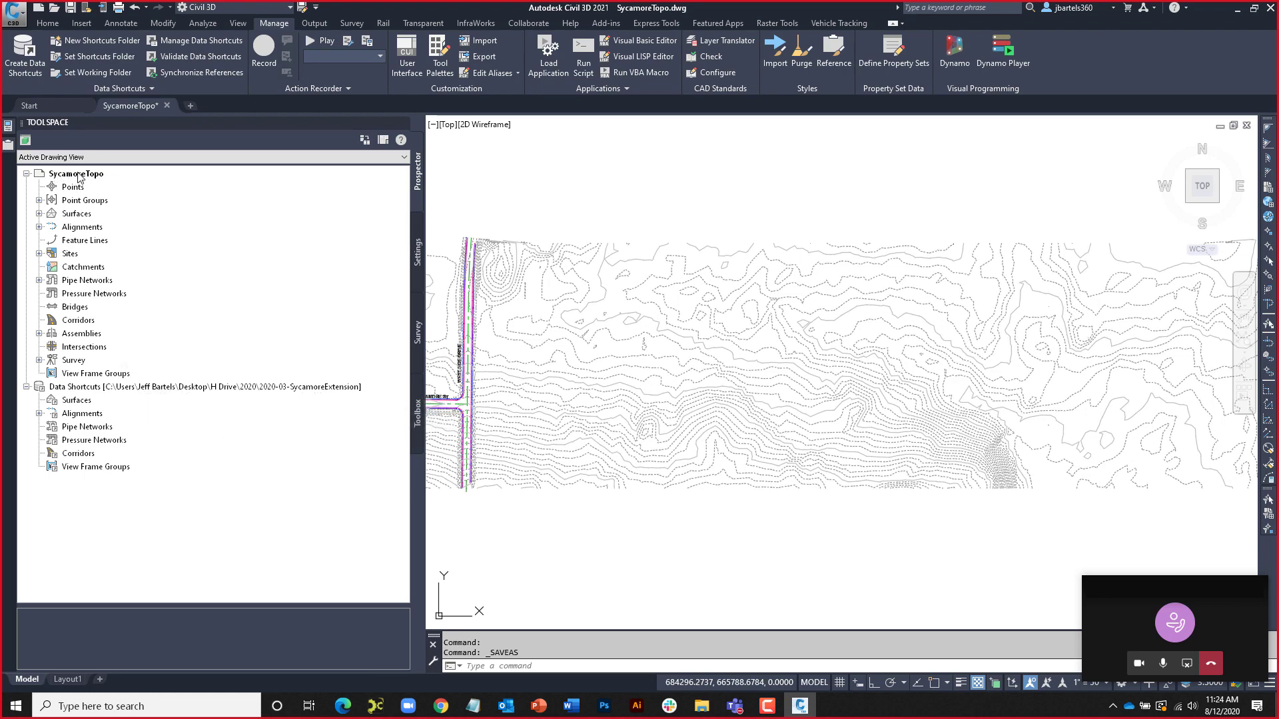
left_click(39, 214)
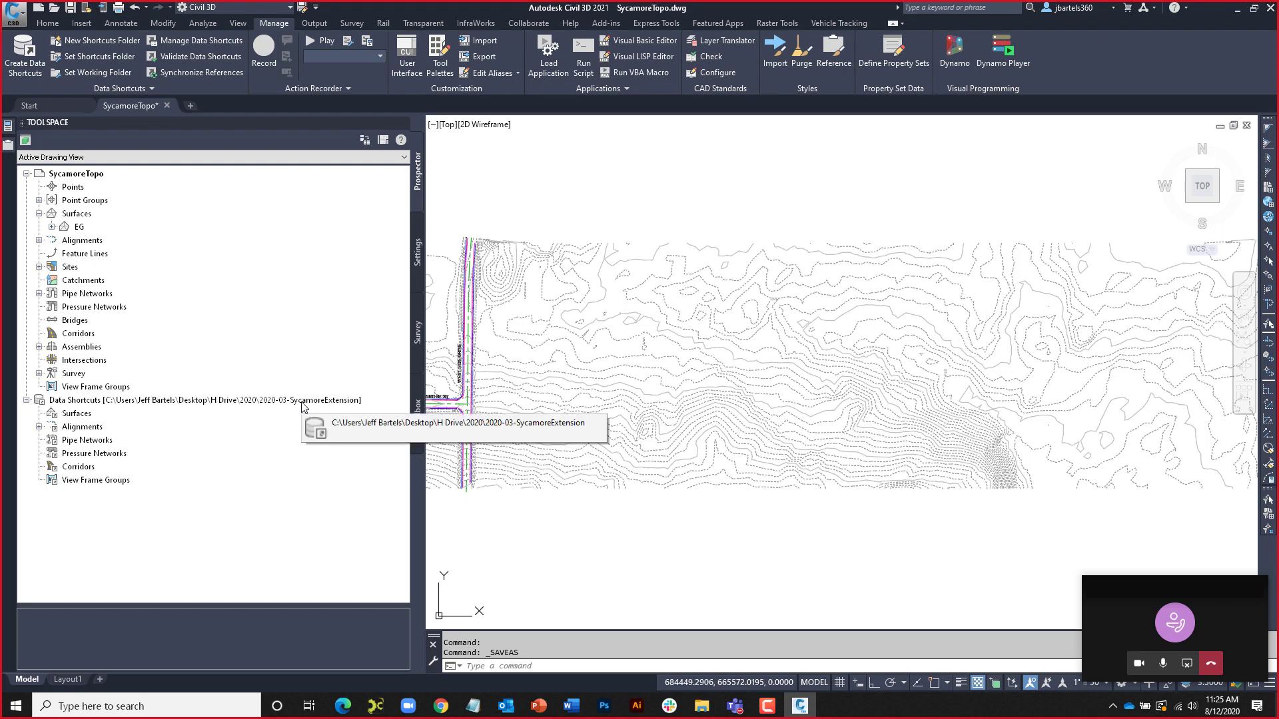
Set the data shortcut folder to 2020-03-SycamoreExtension
left_click(97, 57)
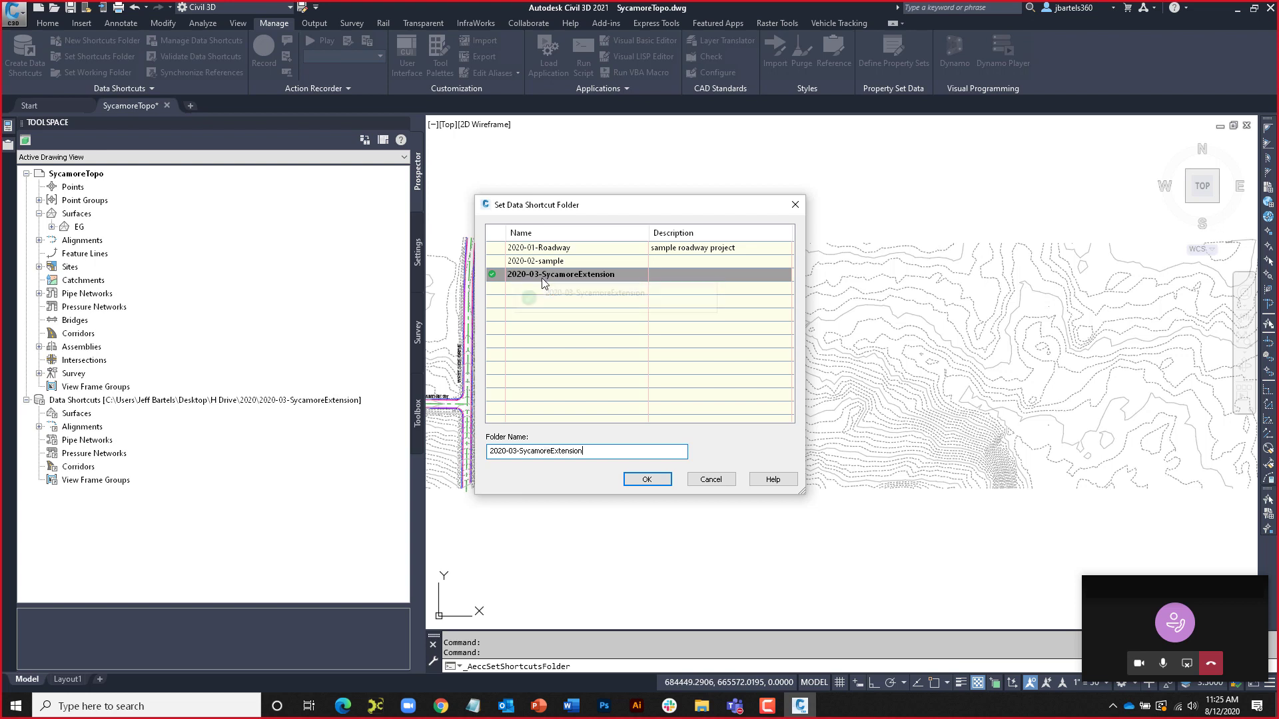
left_click(533, 250)
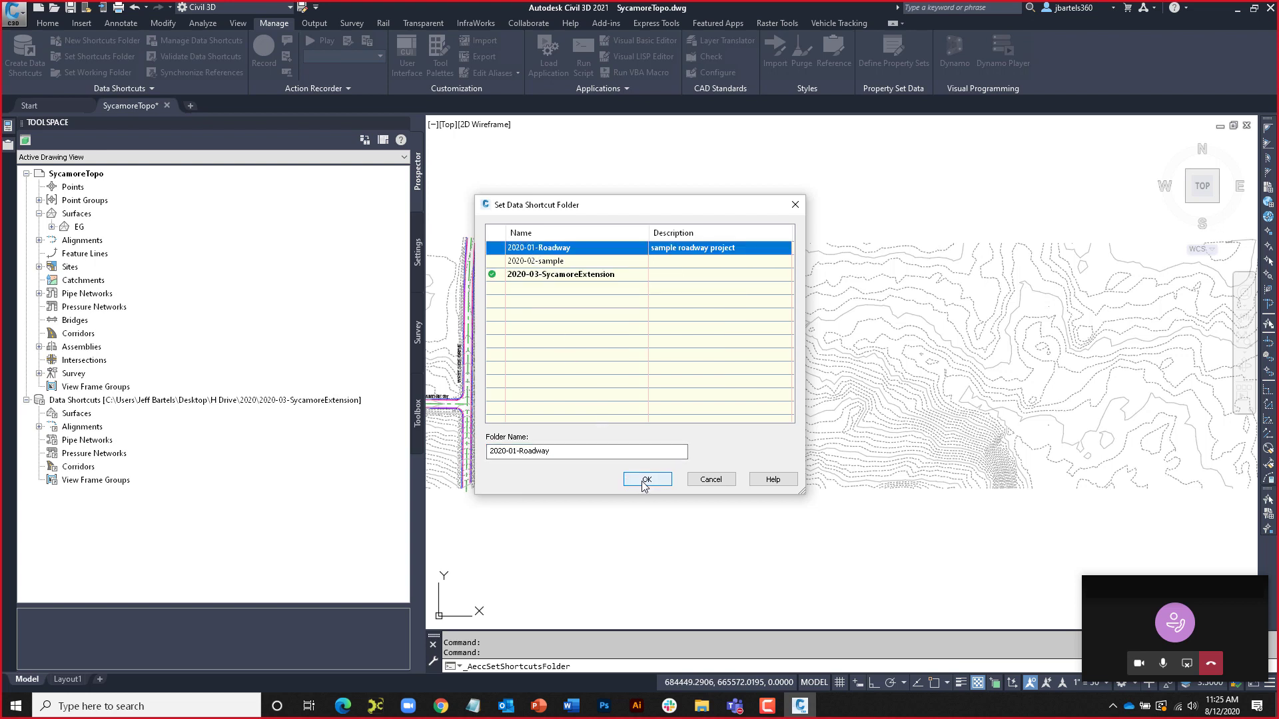
left_click(520, 276)
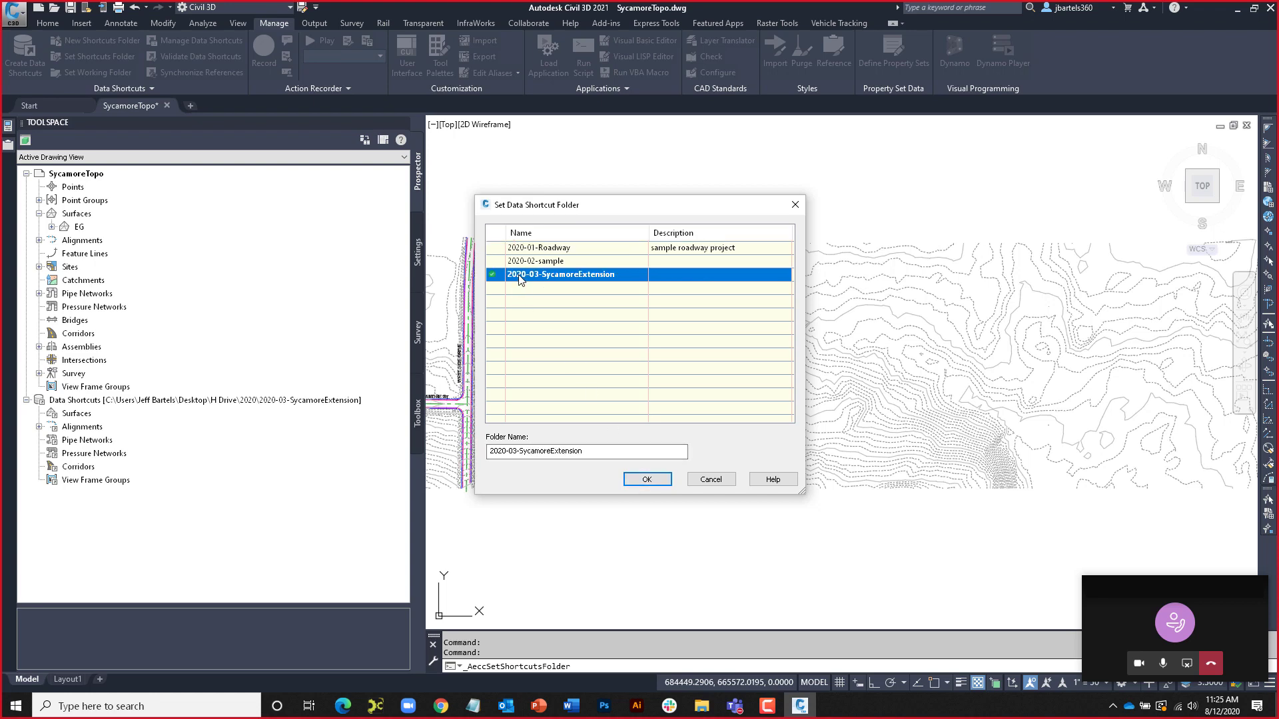
left_click(645, 479)
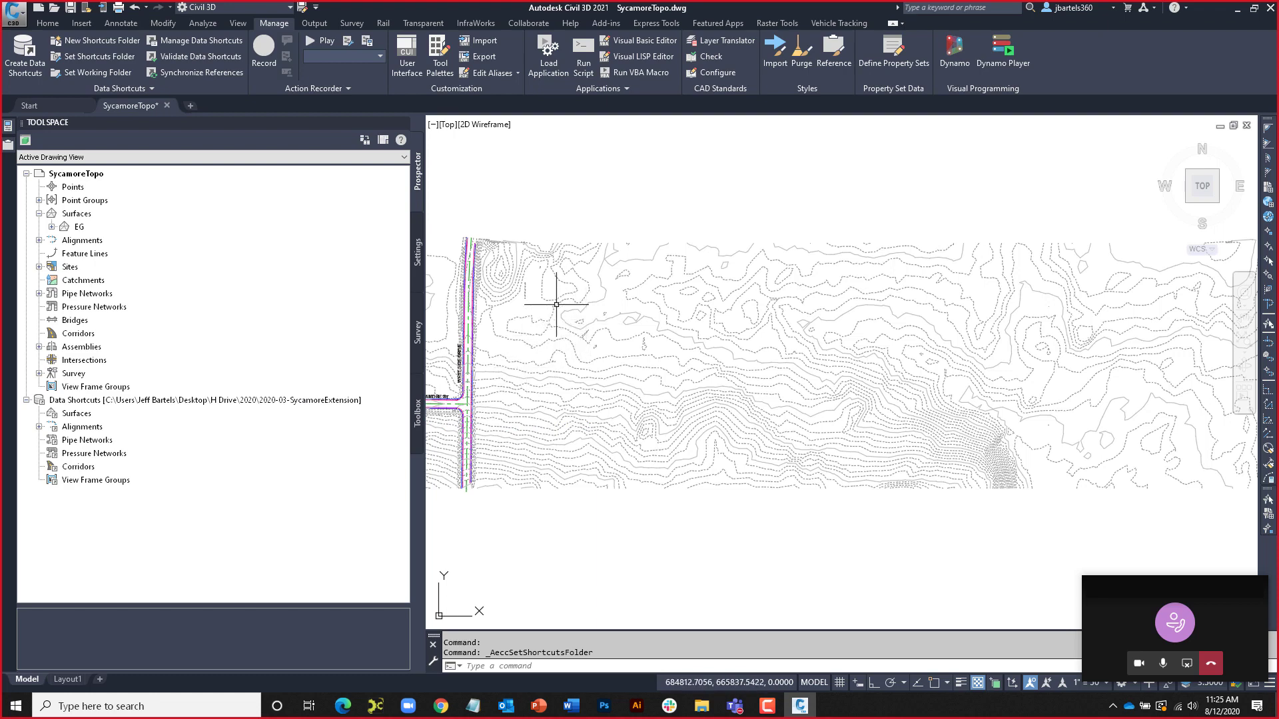
Create a data shortcut for the EG surface and view its source details under the project's shortcut surfaces
left_click(23, 52)
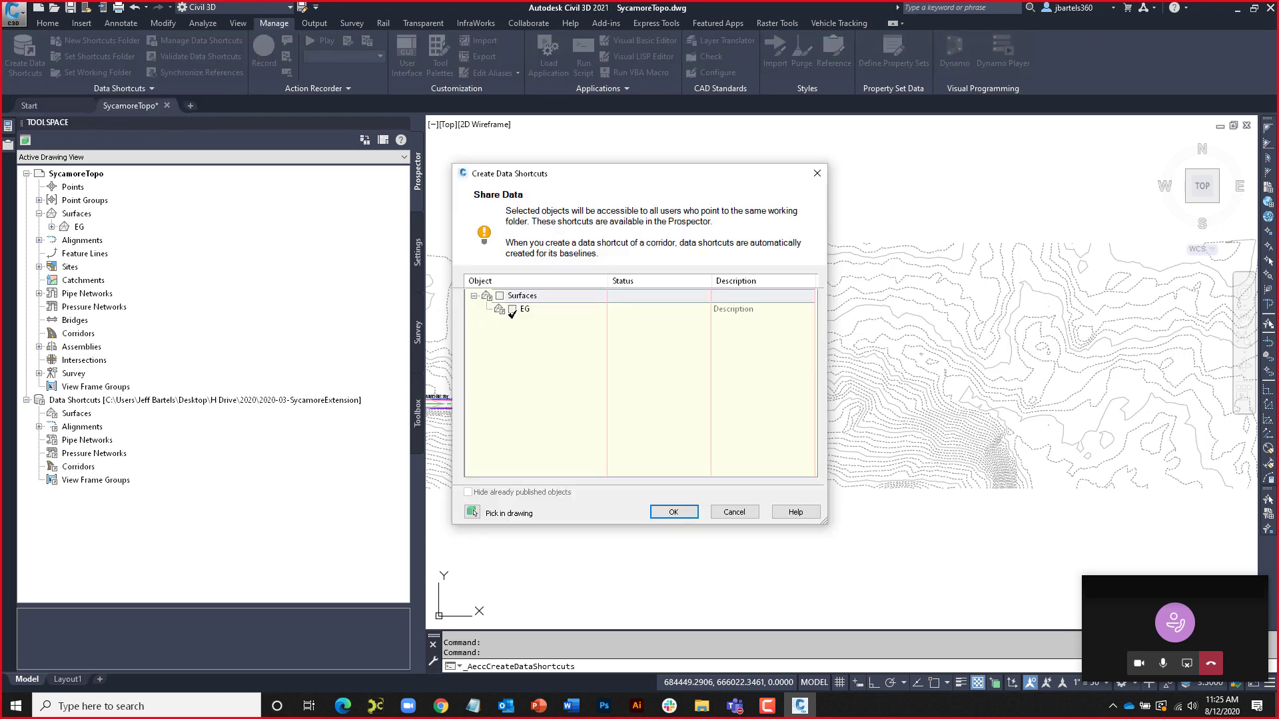
left_click(512, 309)
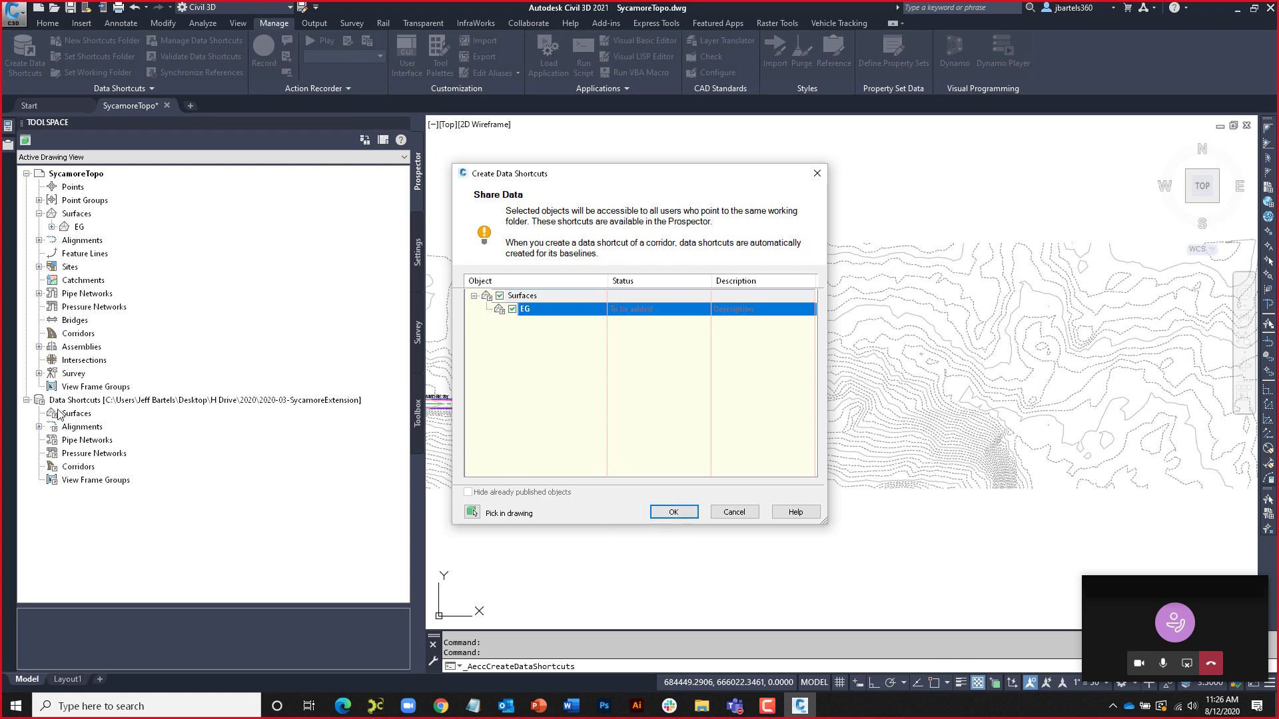
left_click(668, 515)
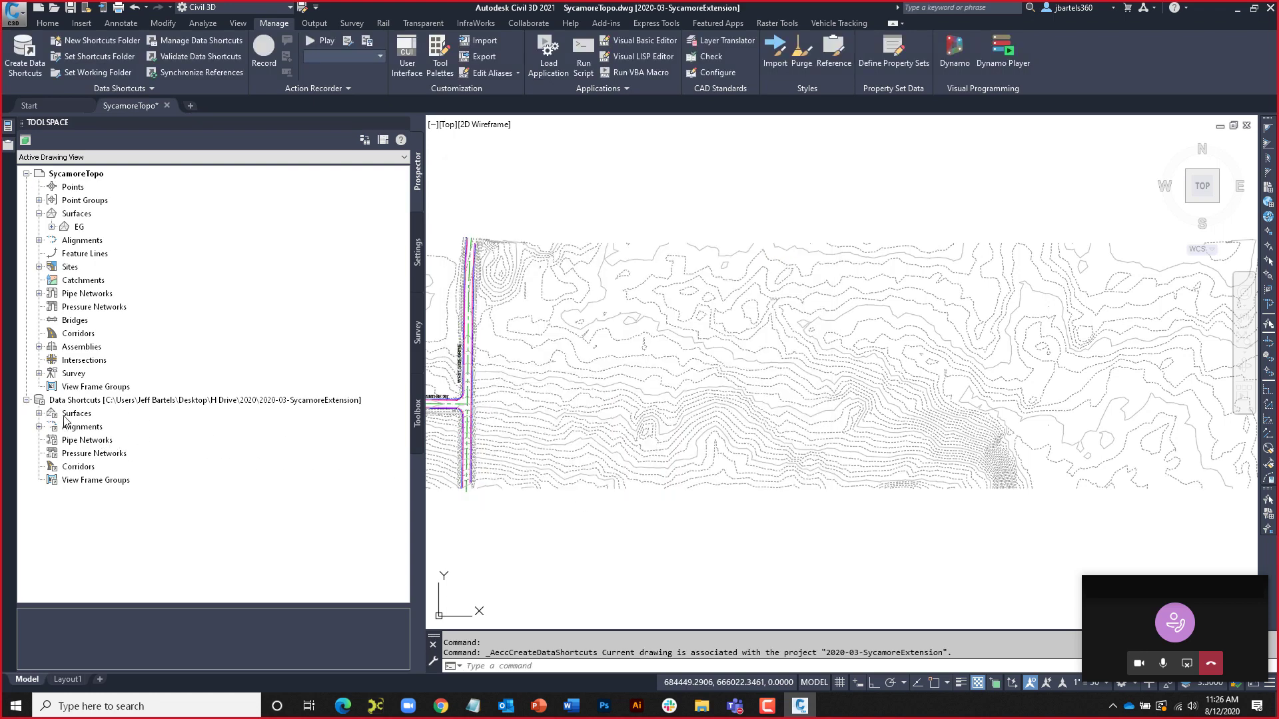
left_click(38, 414)
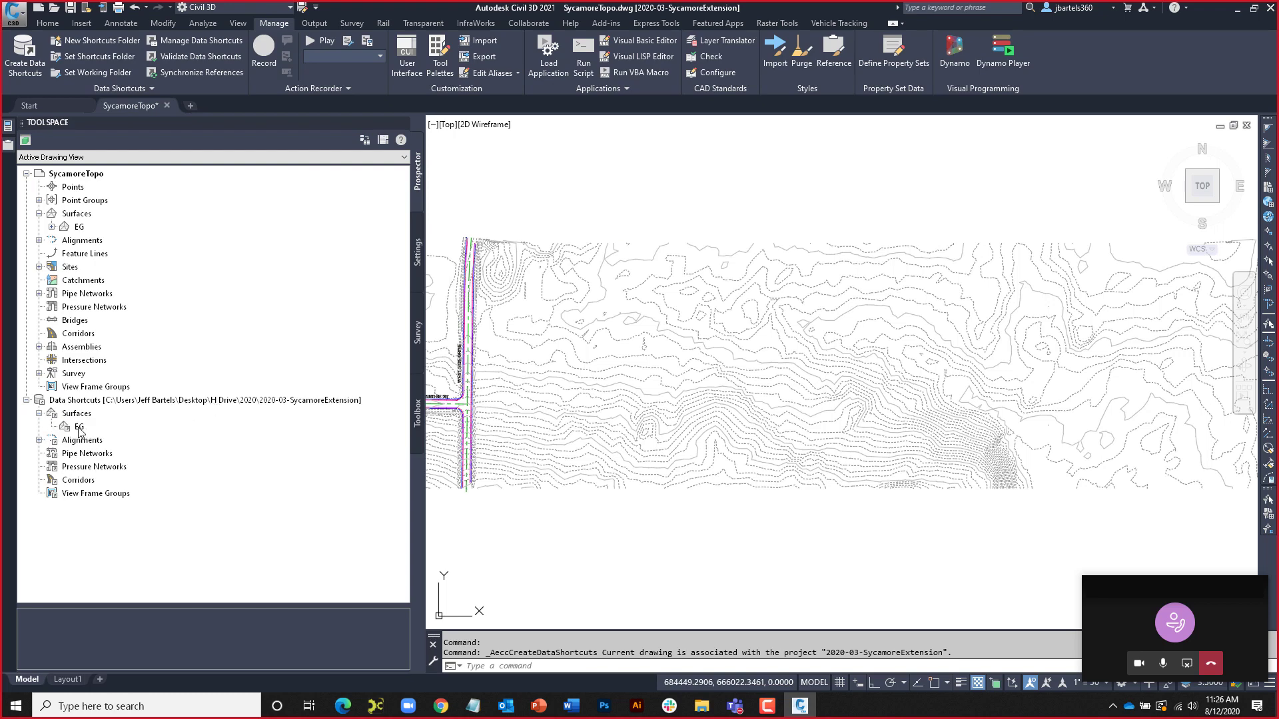
left_click(80, 427)
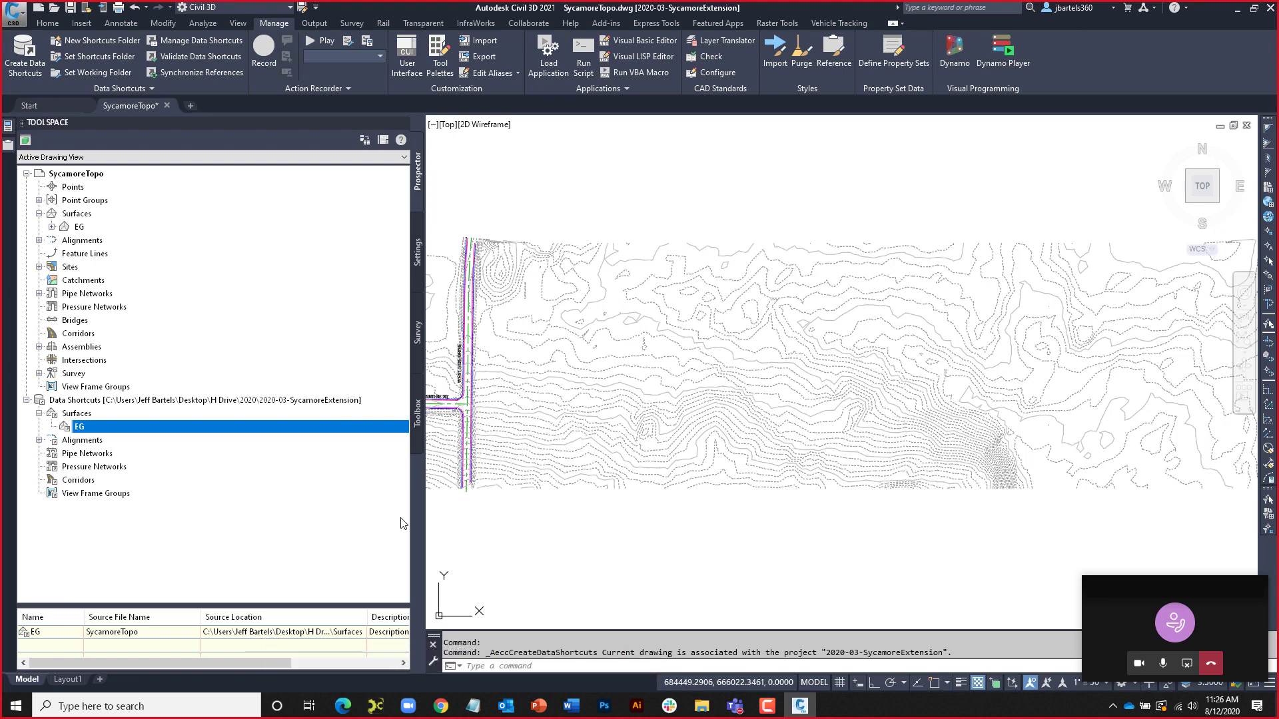
Close the SycamoreTopo drawing, start a new drawing, and narrow the Toolspace
left_click(167, 105)
left_click(618, 381)
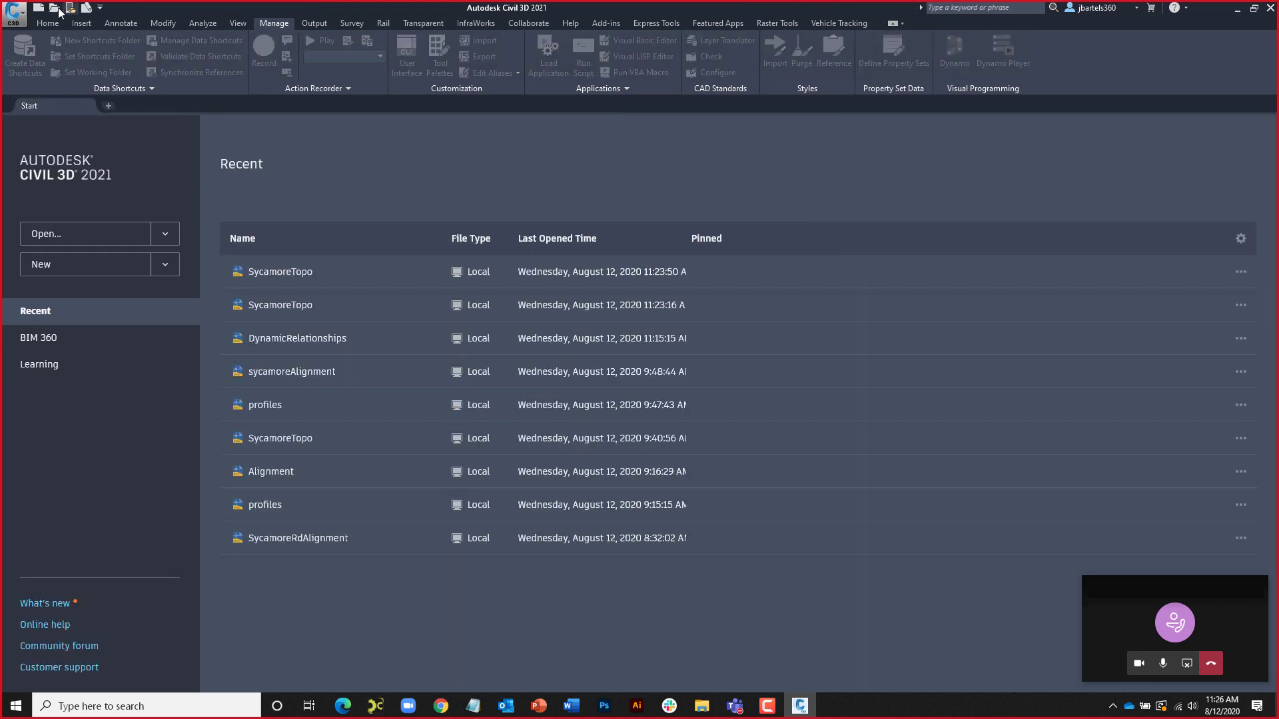
left_click(13, 12)
left_click(43, 84)
key("Return")
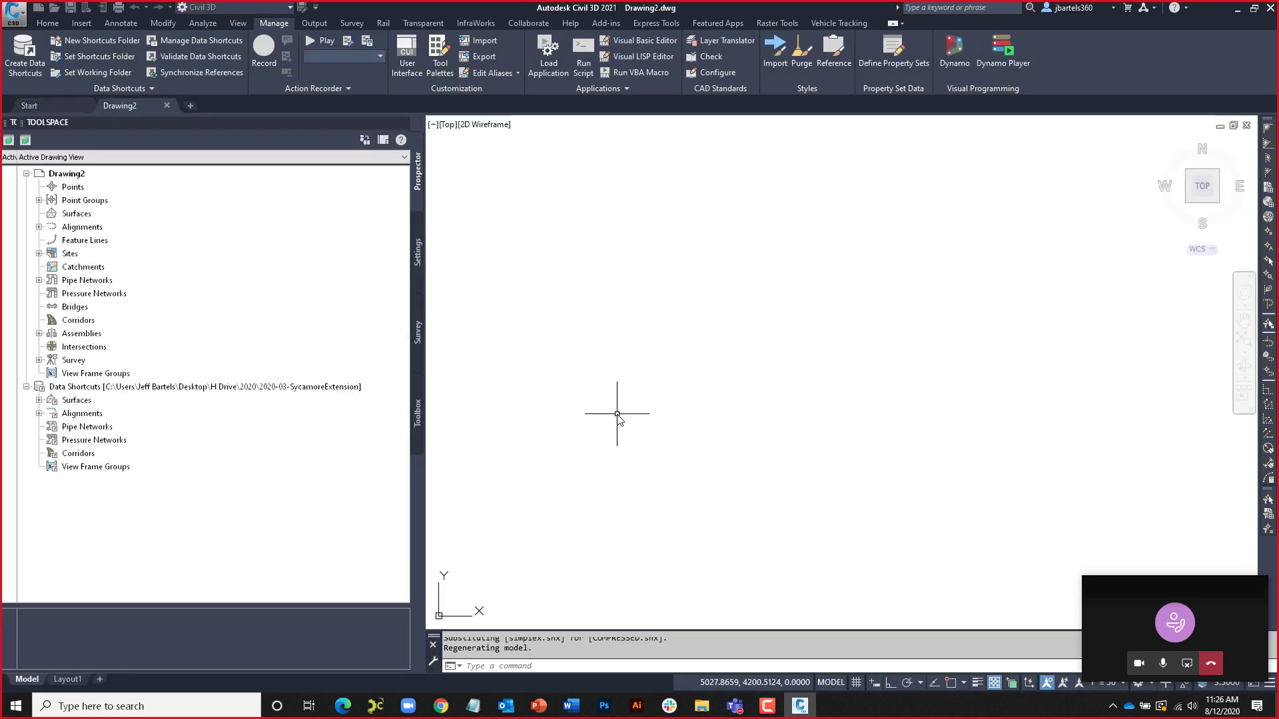
left_click_drag(399, 301, 346, 300)
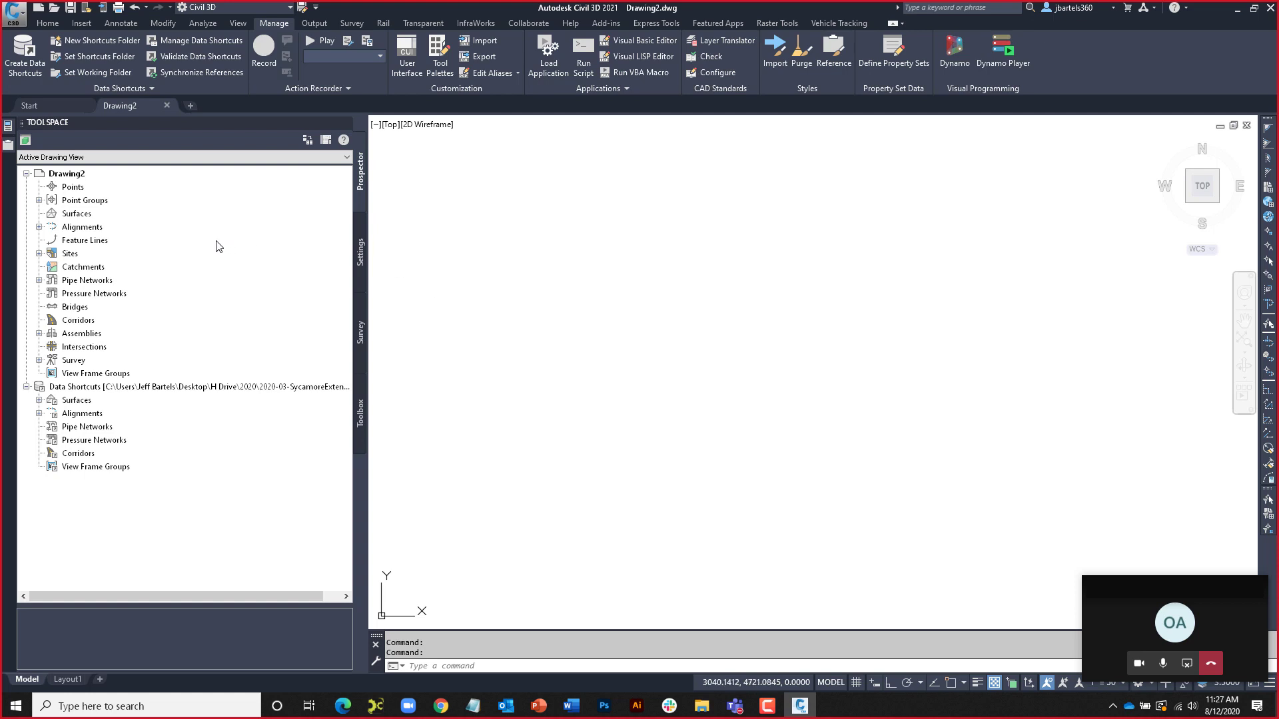
Attach SycamoreTopo.dwg from the project's Source Drawings\Surfaces folder to the new drawing as an overlay external reference and inspect its contours
mouse_move(10, 150)
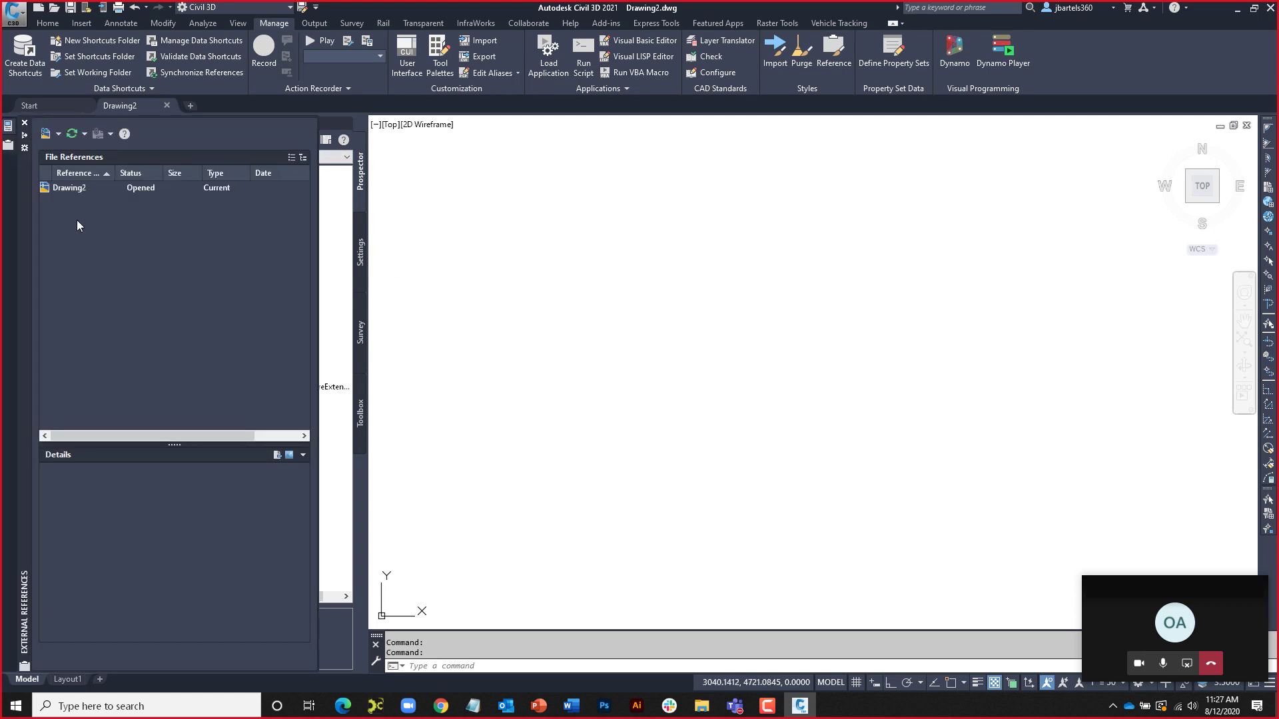
right_click(77, 220)
left_click(106, 261)
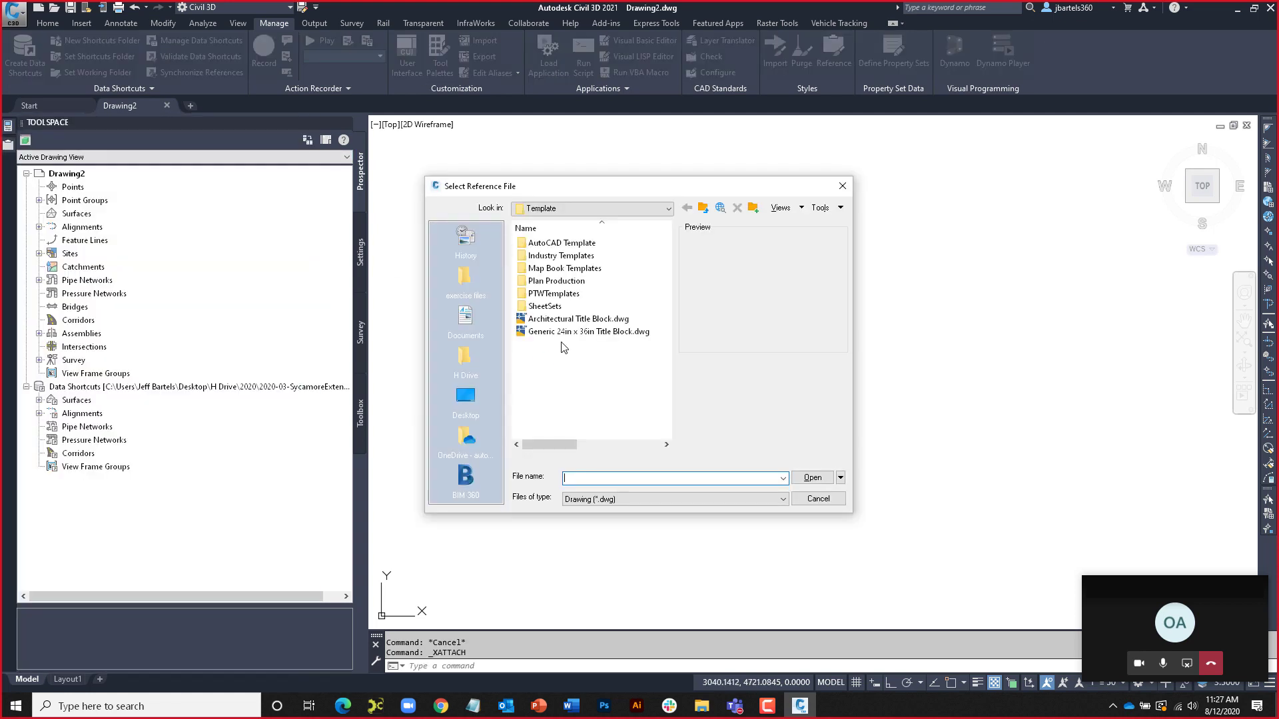
left_click(465, 279)
double_click(553, 269)
double_click(576, 270)
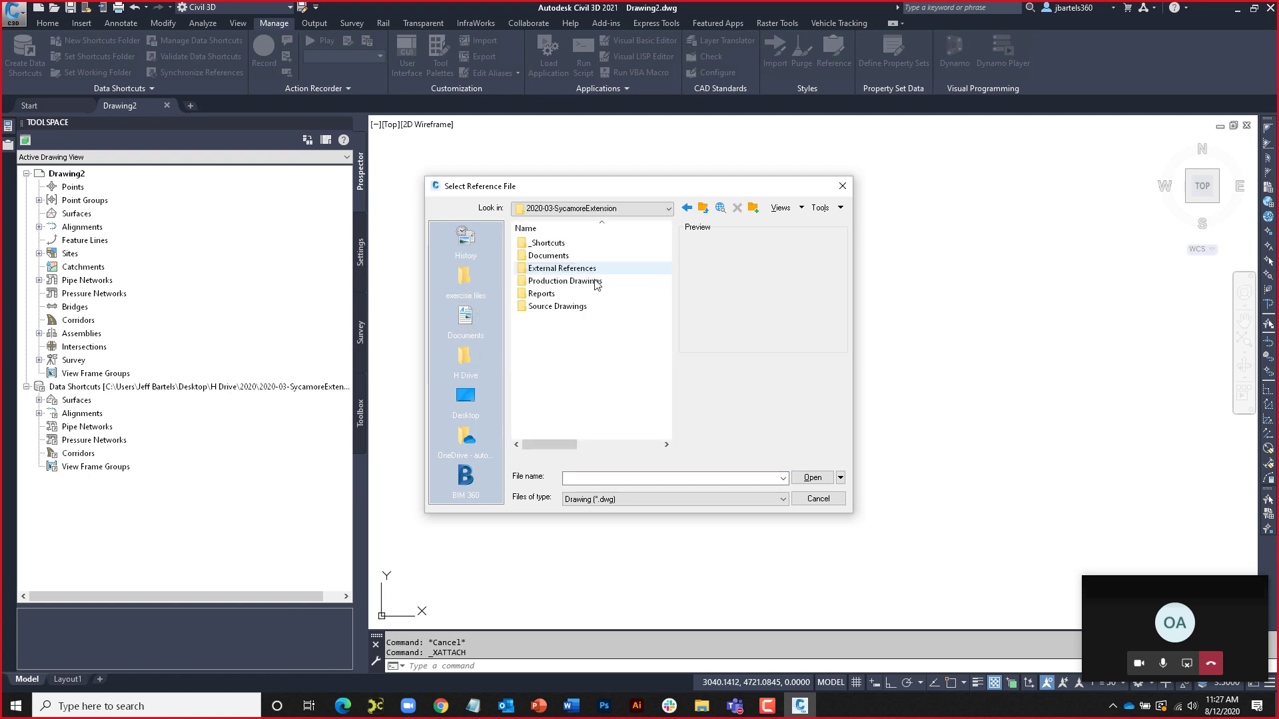
double_click(550, 307)
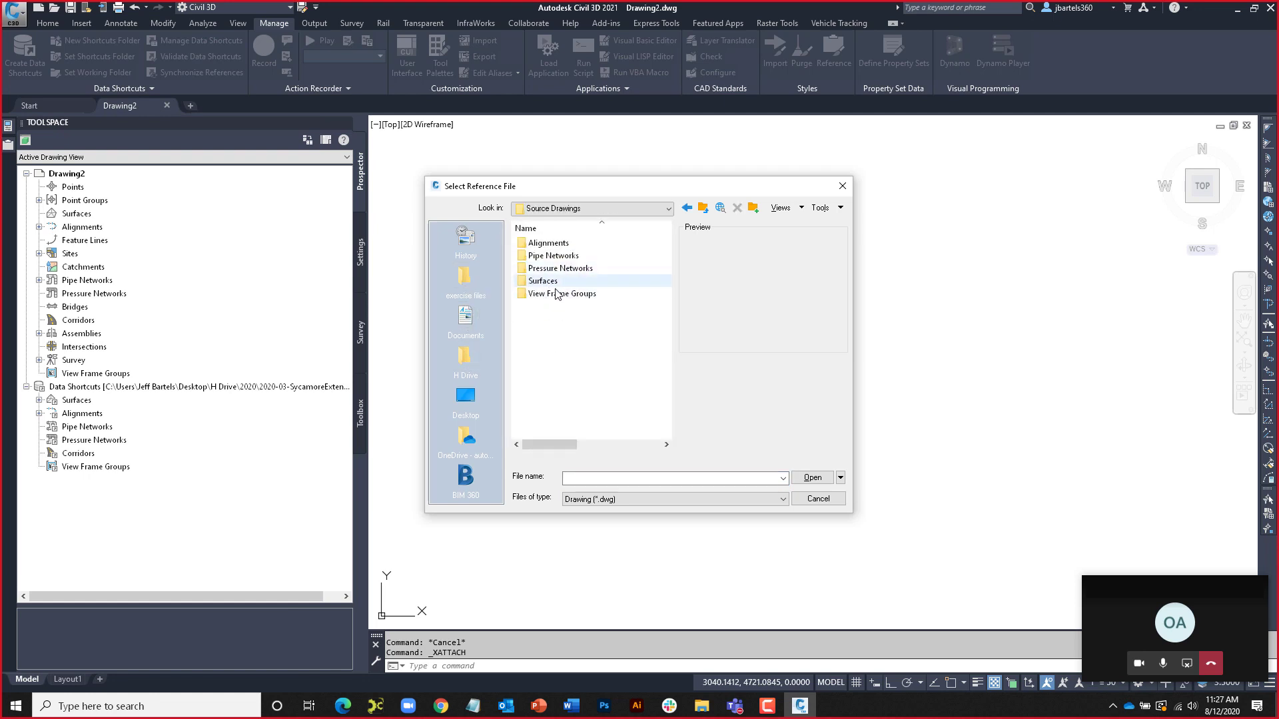
double_click(553, 282)
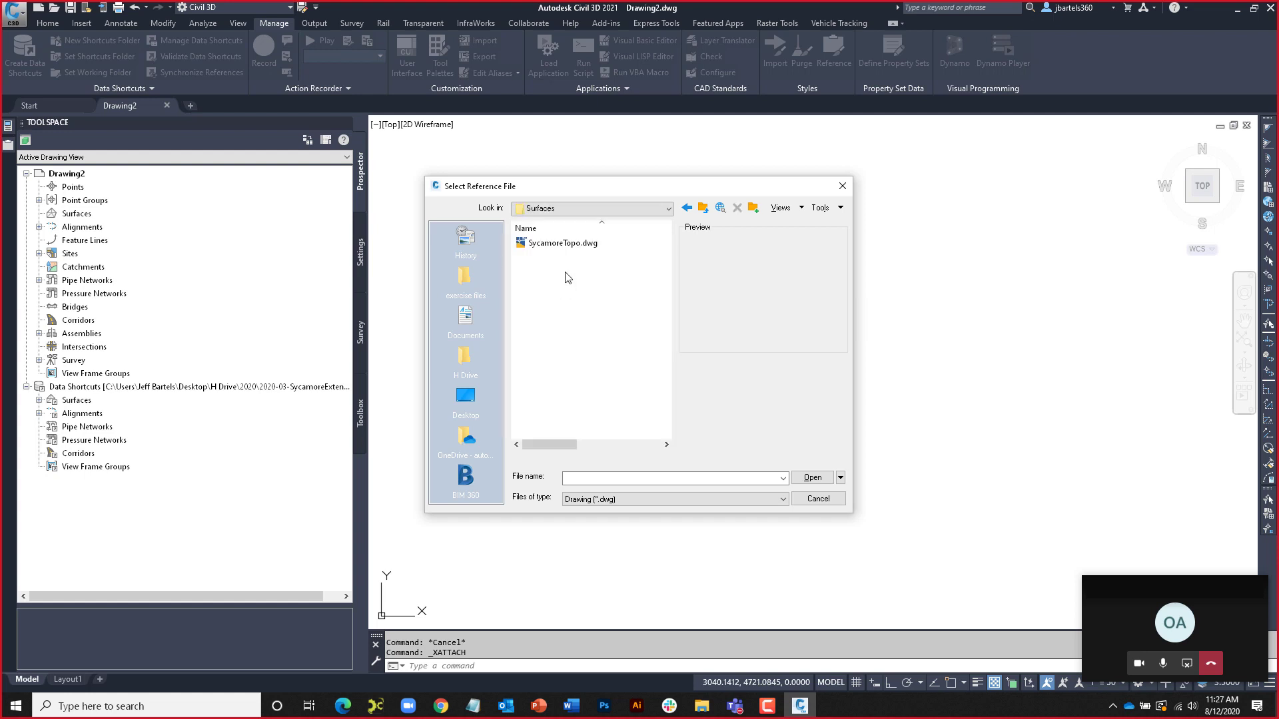
left_click(559, 243)
left_click(812, 478)
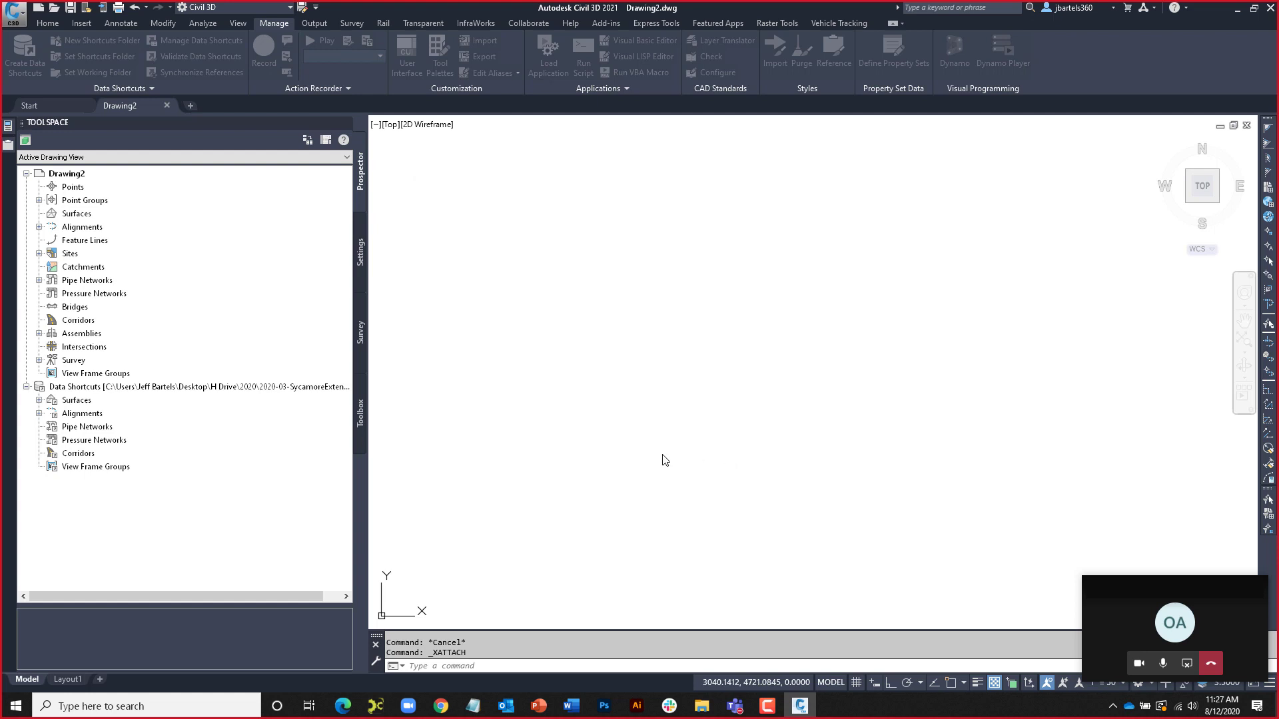
left_click(684, 481)
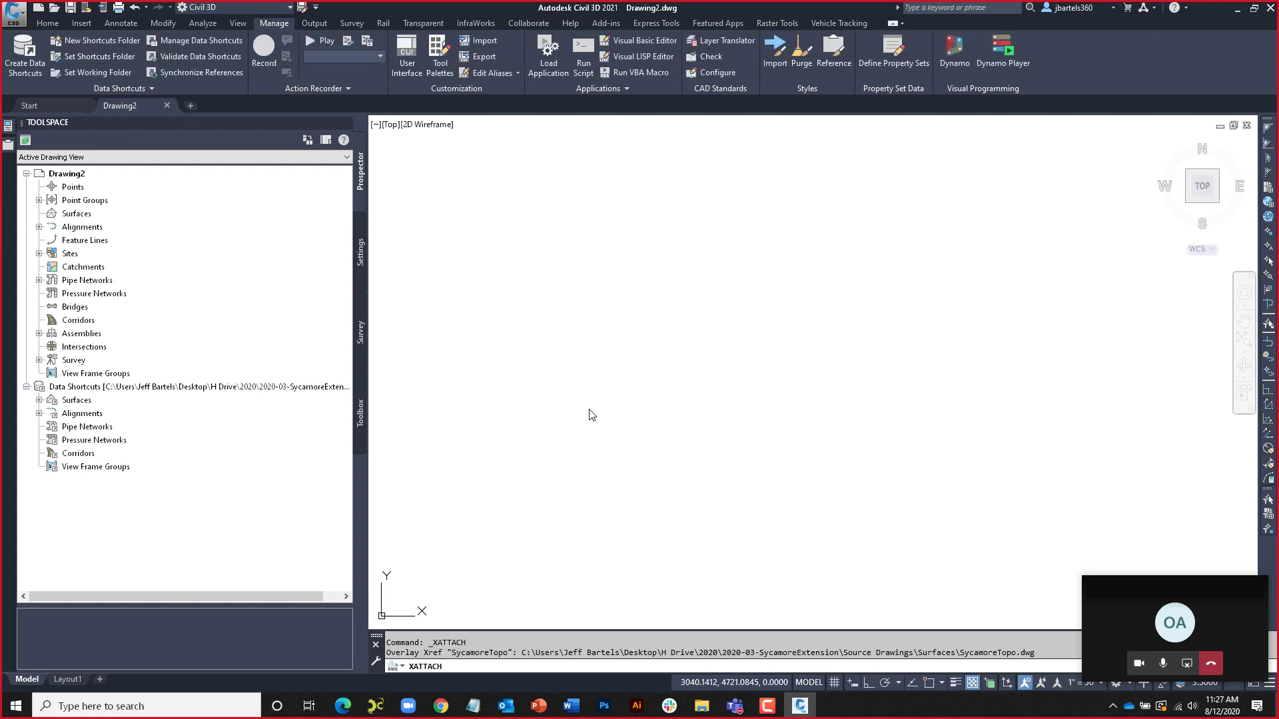
middle_click(624, 411)
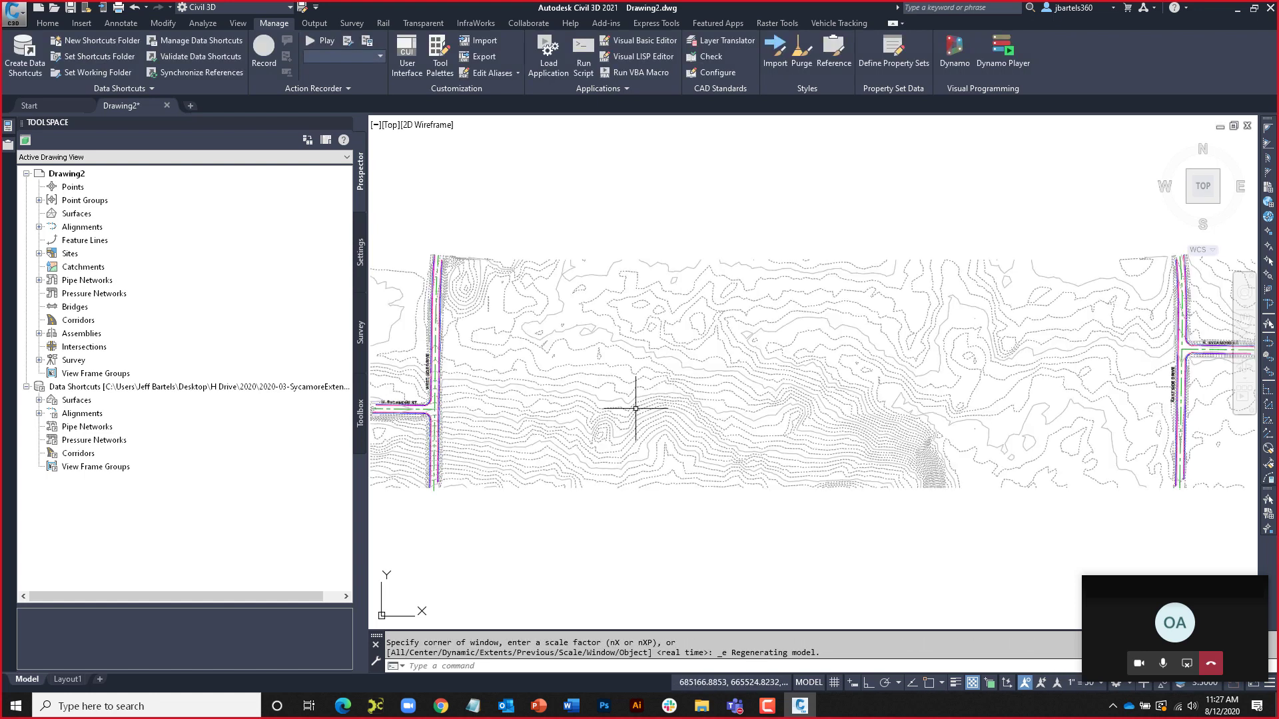
scroll(708, 403, "down", 1)
scroll(682, 391, "up", 1)
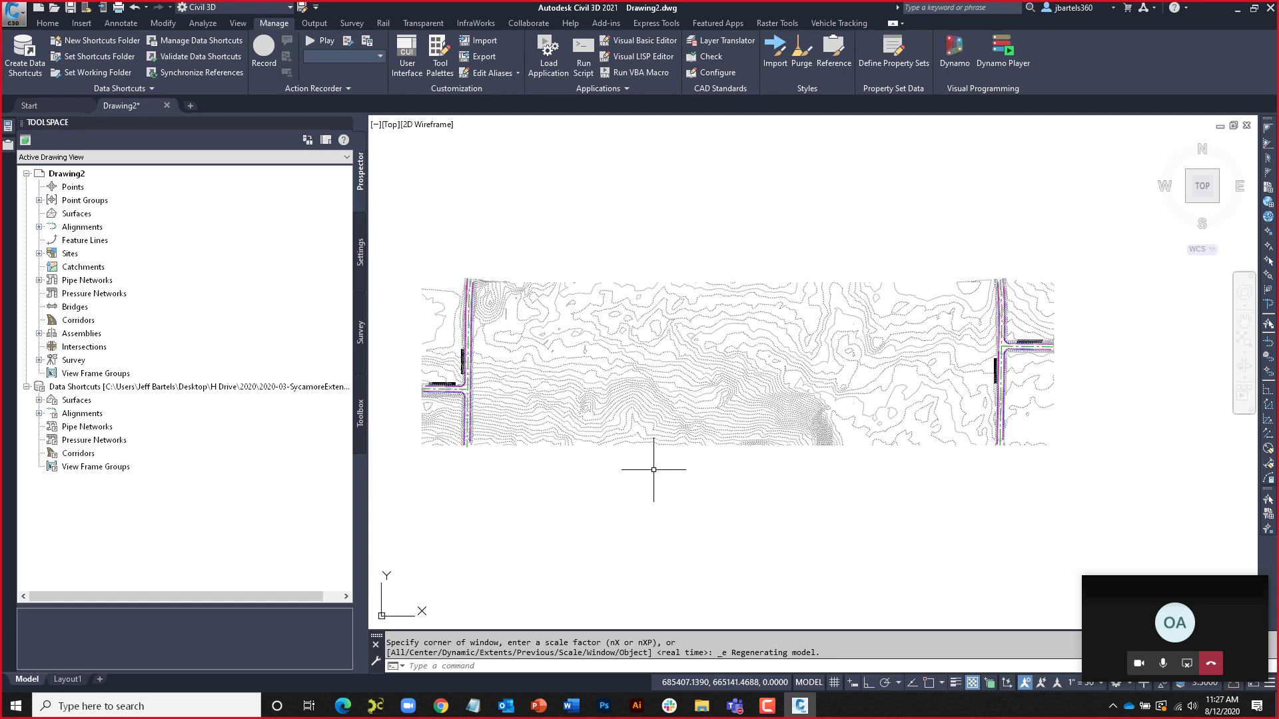
scroll(460, 387, "up", 8)
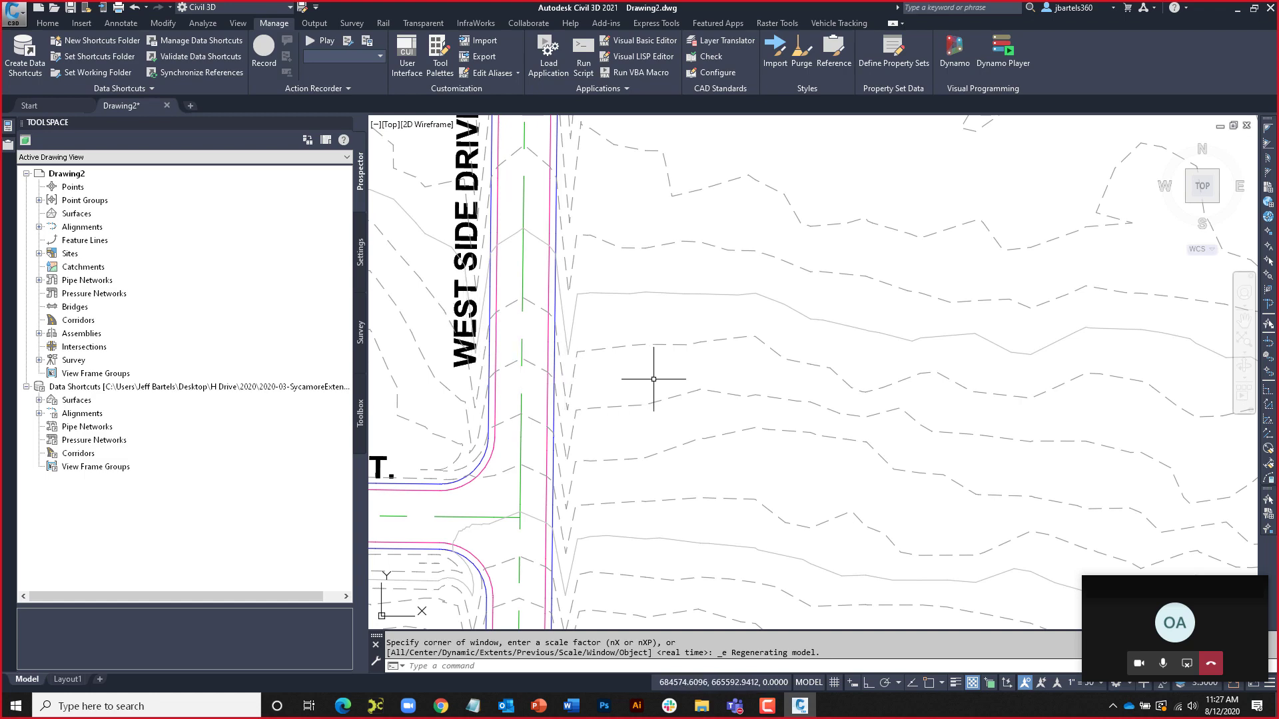
Detach the SycamoreTopo external reference from the new drawing
scroll(654, 379, "down", 8)
middle_click_drag(828, 371, 614, 383)
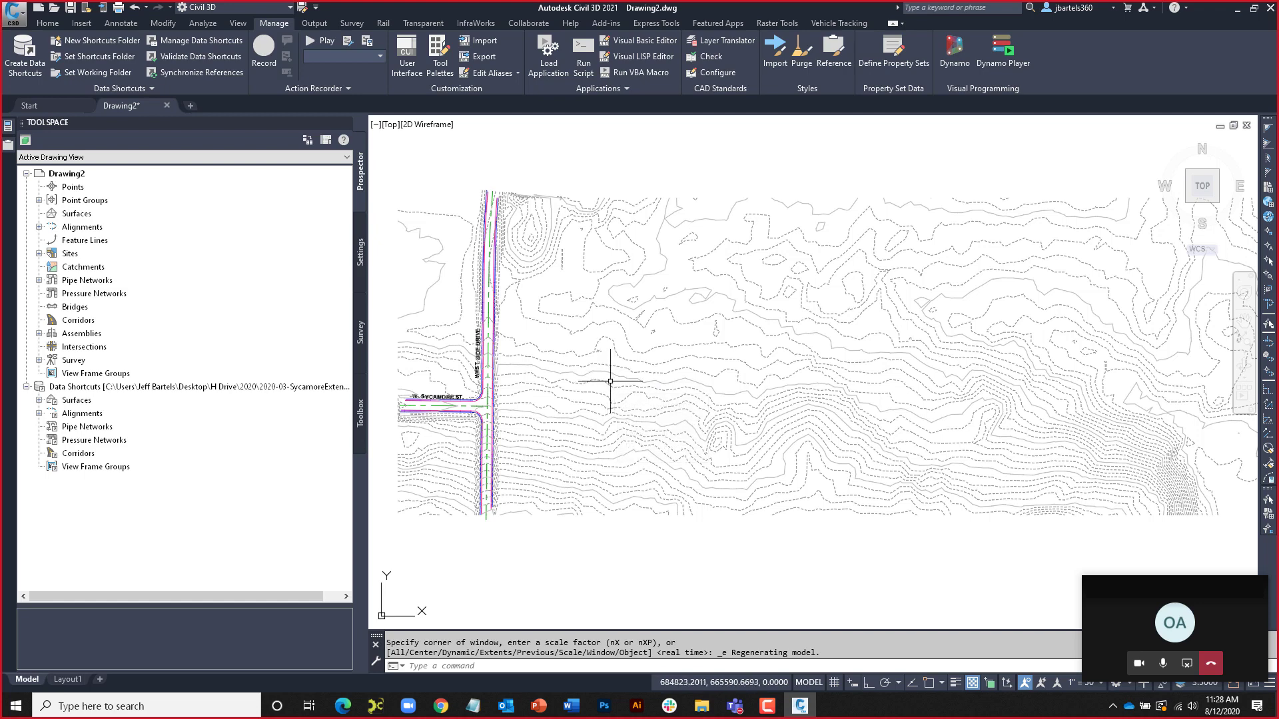
mouse_move(8, 144)
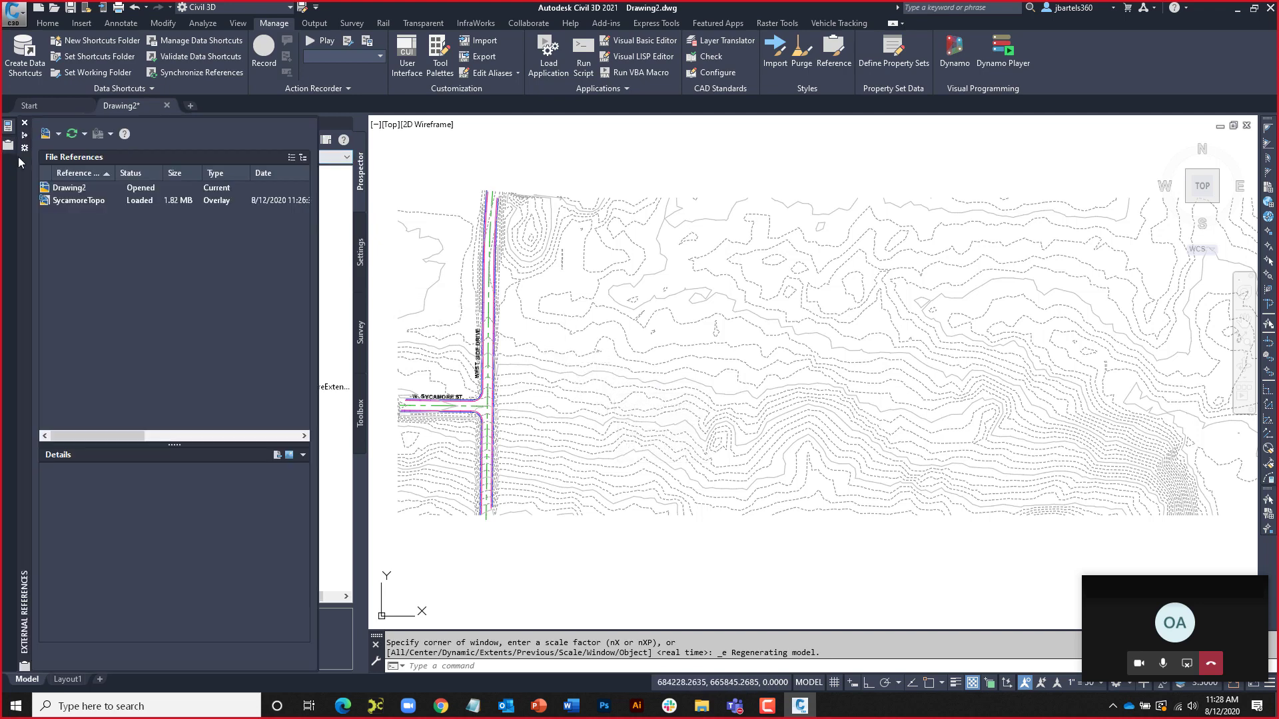
right_click(75, 201)
left_click(181, 289)
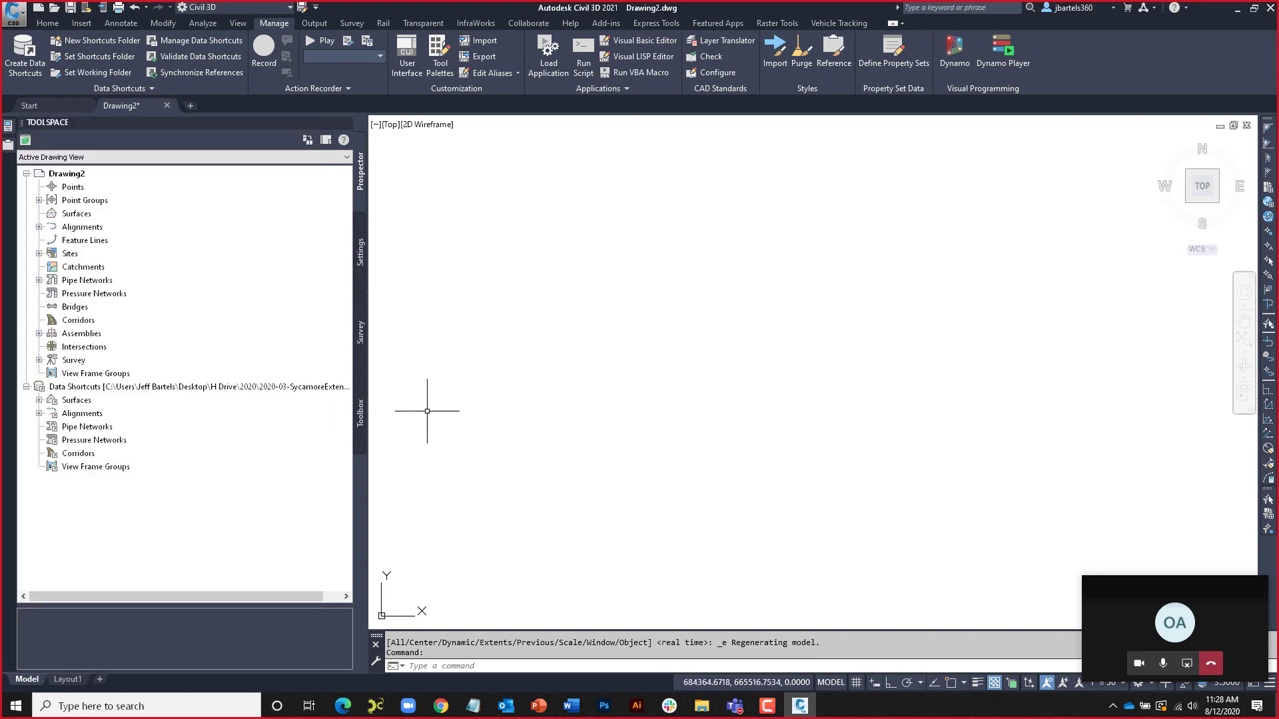
Create a reference to the EG surface shortcut with the ADSK-EXIST 1 AND 5 style and check its elevation tooltip over the contours
double_click(67, 402)
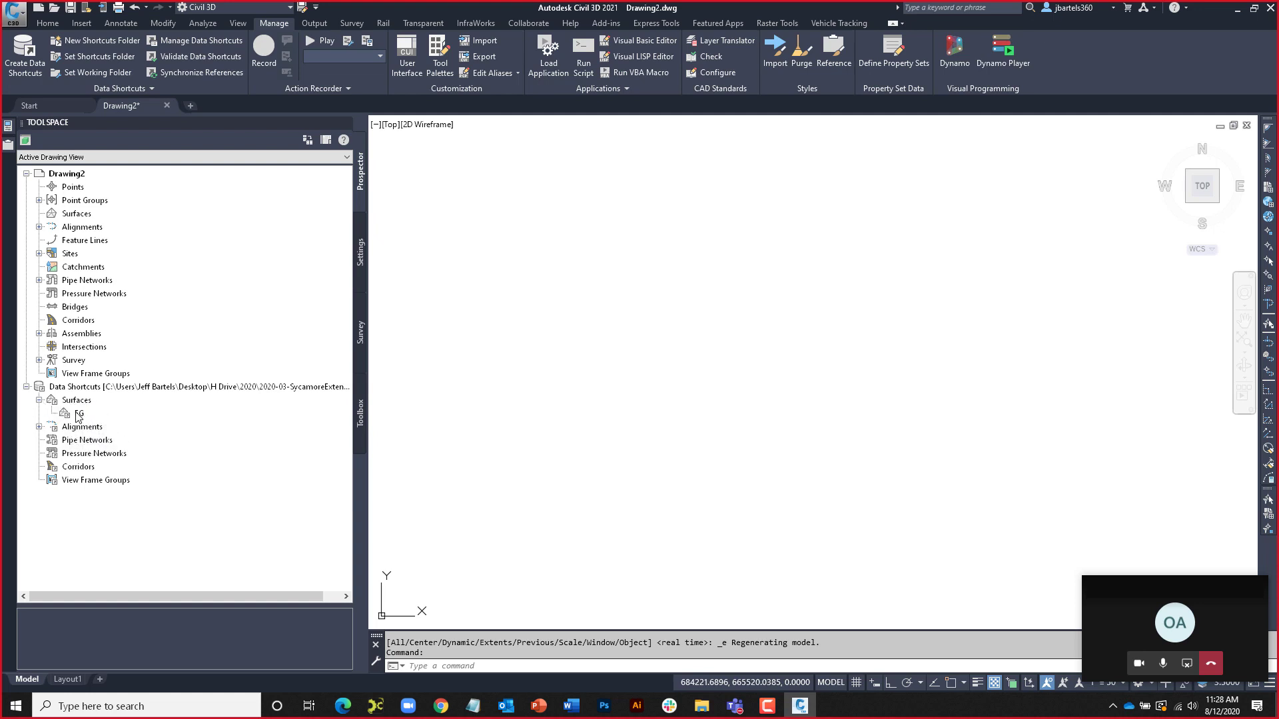
left_click(76, 415)
right_click(81, 417)
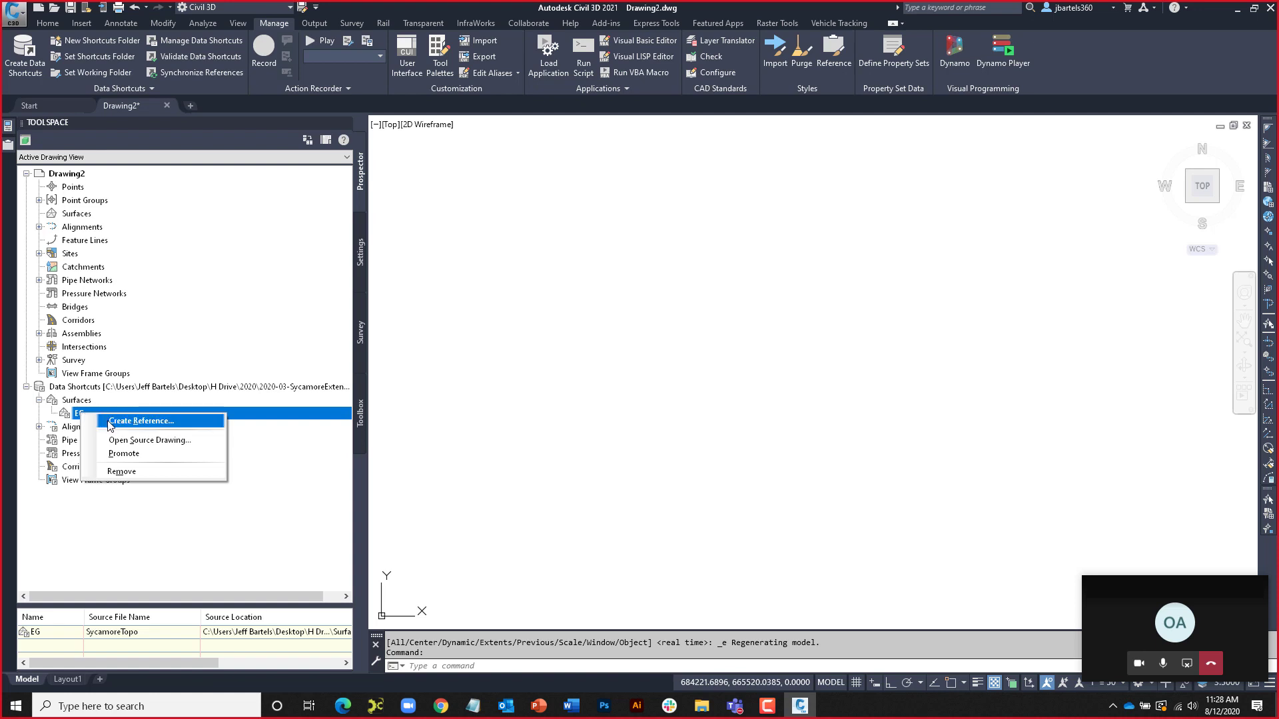
left_click(111, 425)
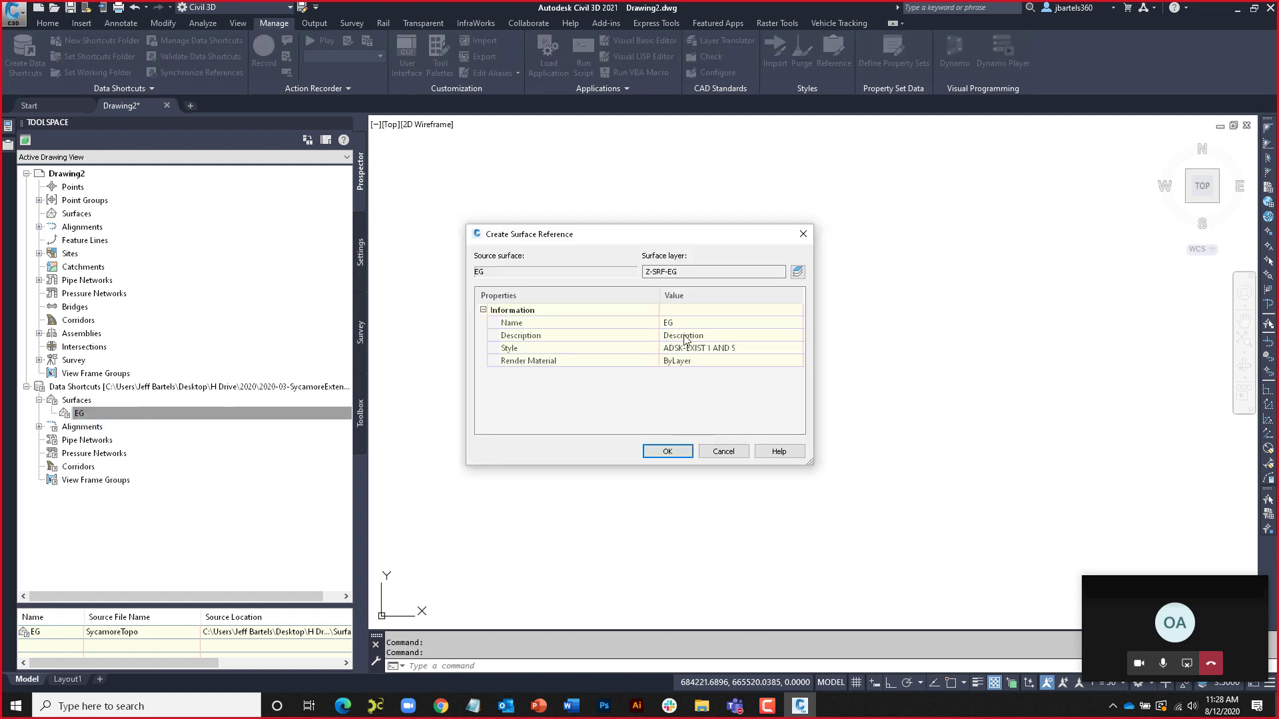
left_click(668, 452)
scroll(779, 448, "down", 3)
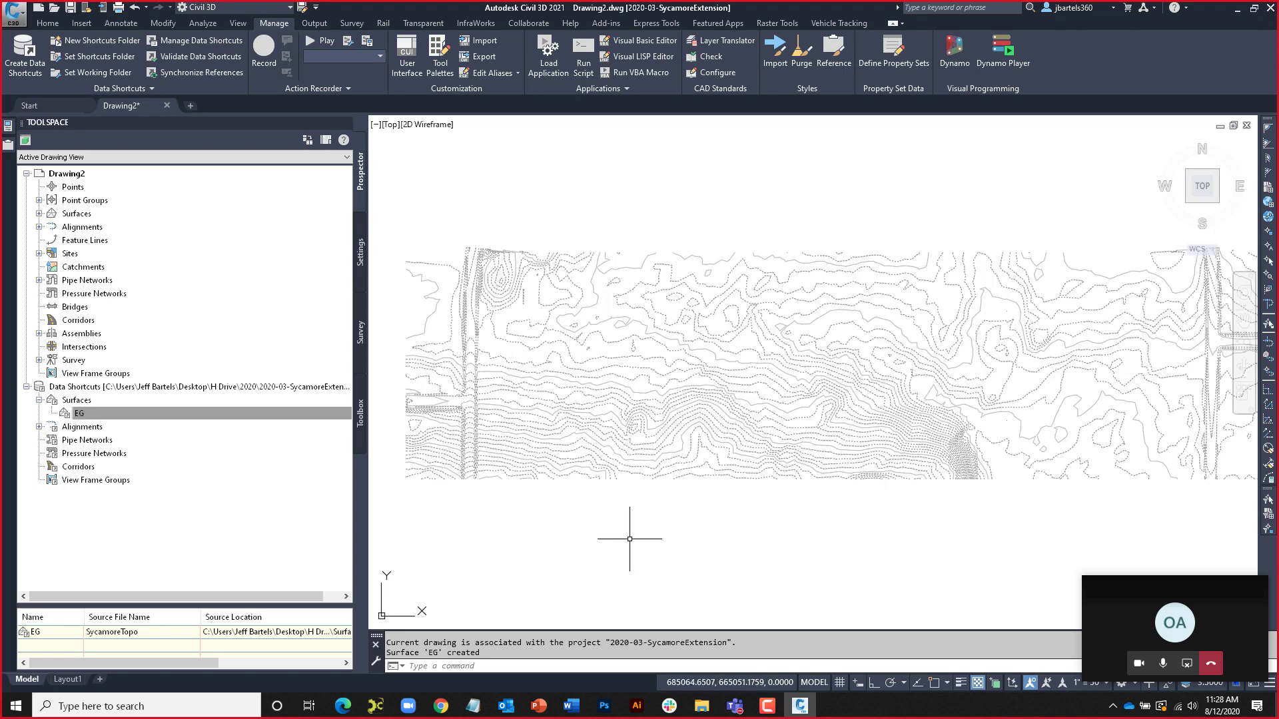
scroll(491, 387, "up", 6)
mouse_move(531, 282)
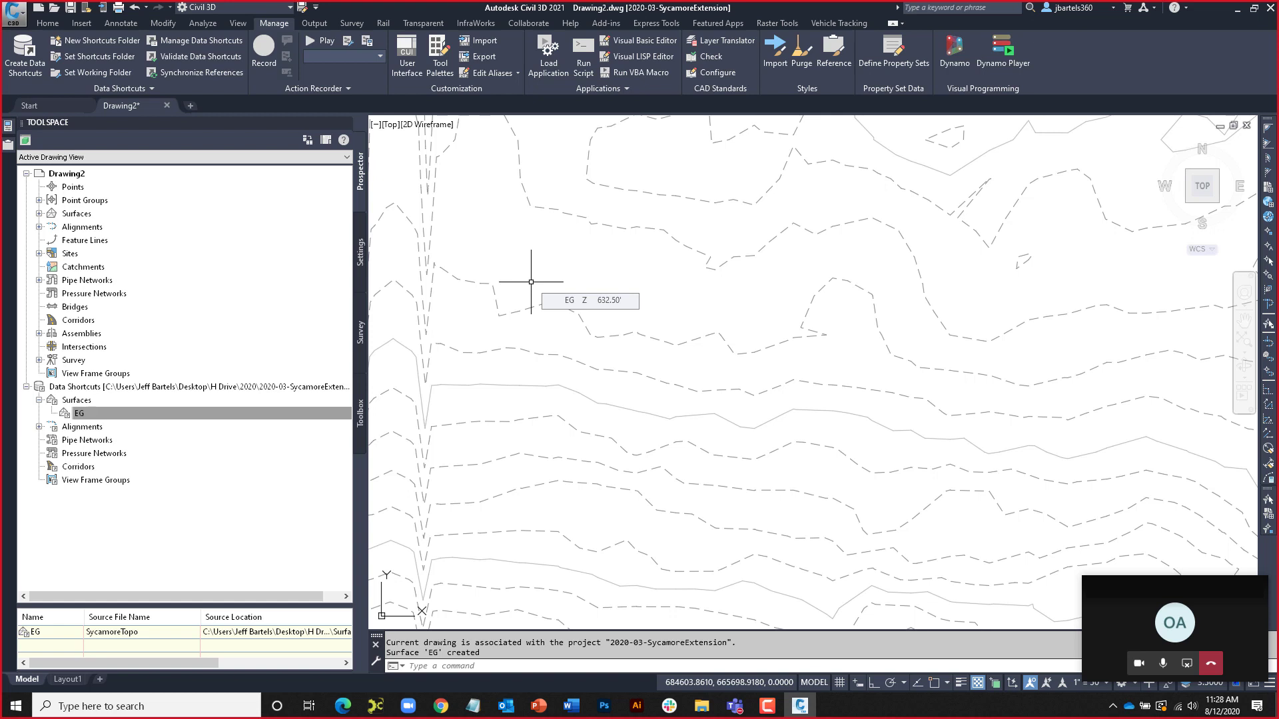
scroll(517, 293, "down", 1)
middle_click_drag(517, 293, 584, 287)
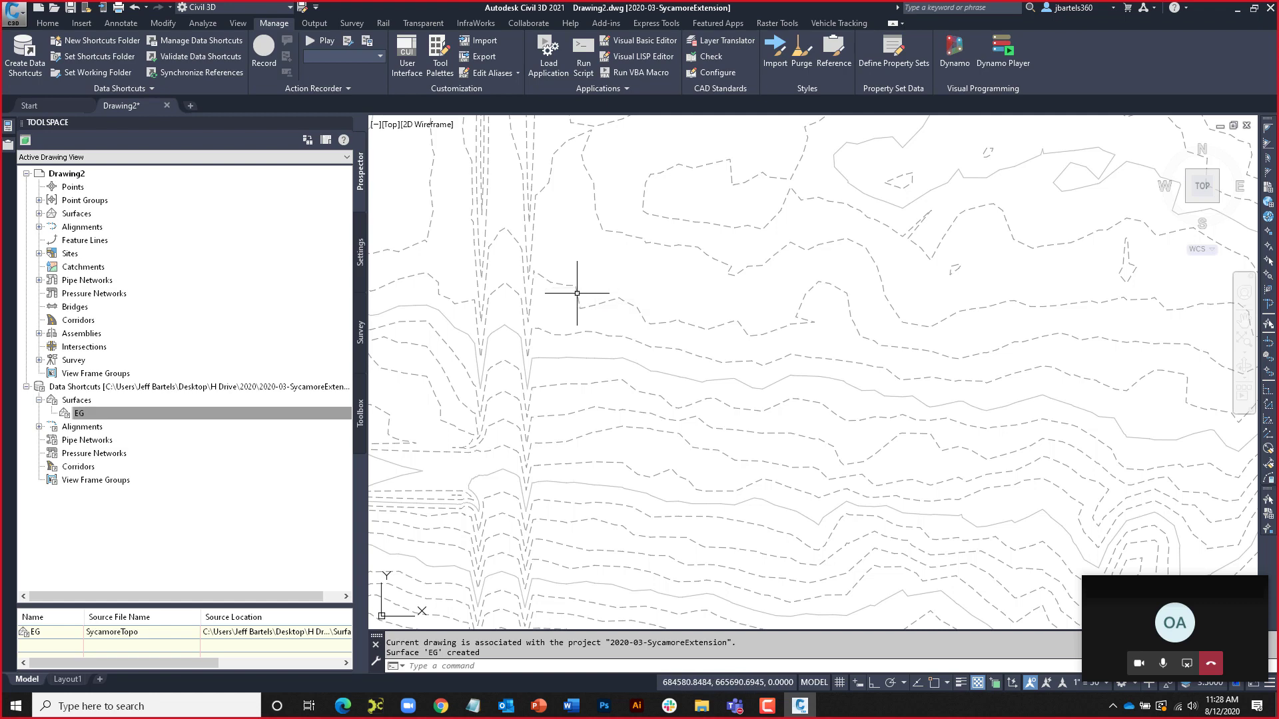
Try the ADSK-EXIST 2 AND 10 and ADSK-EARTHWORK styles on the referenced EG surface
left_click(578, 296)
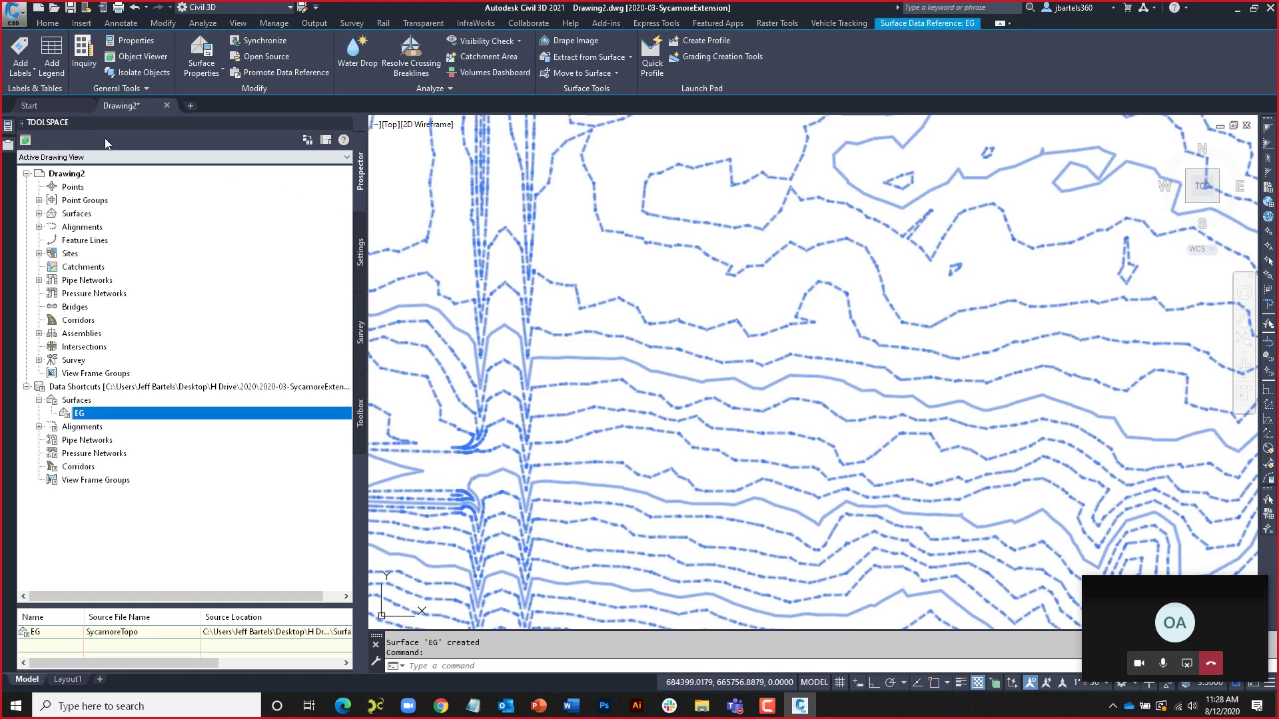
mouse_move(8, 126)
left_click(219, 179)
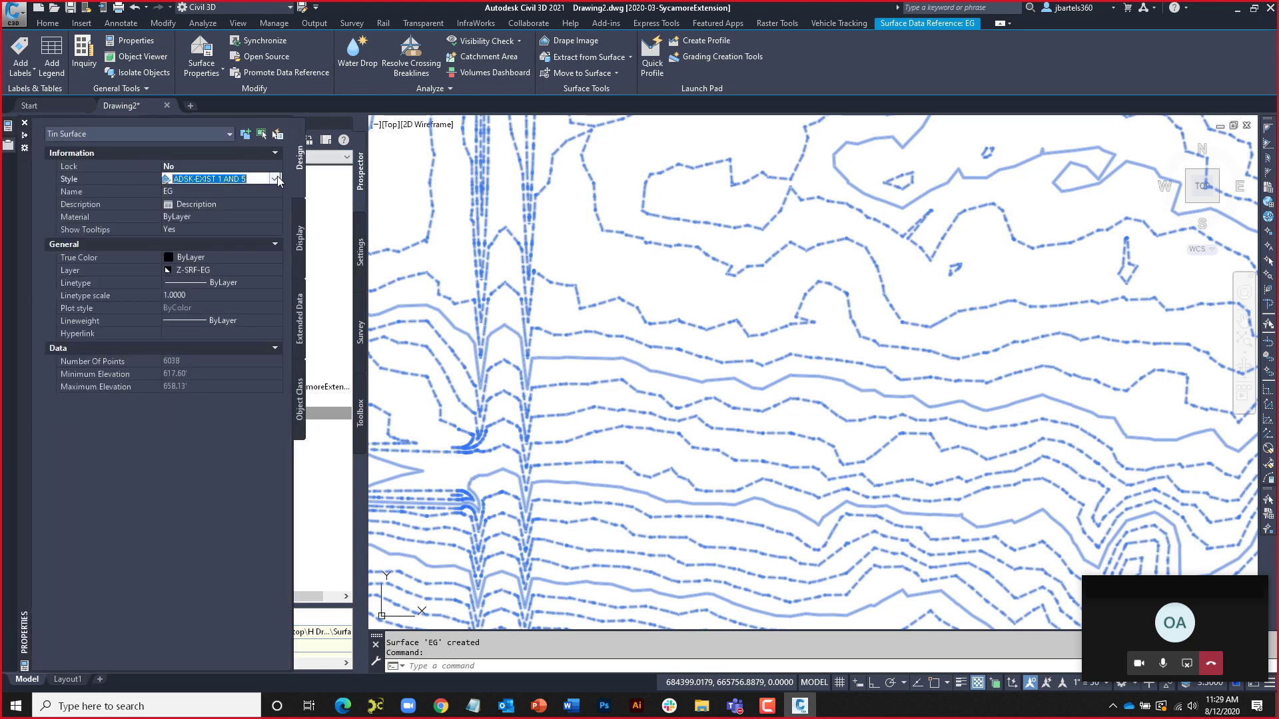
left_click(274, 178)
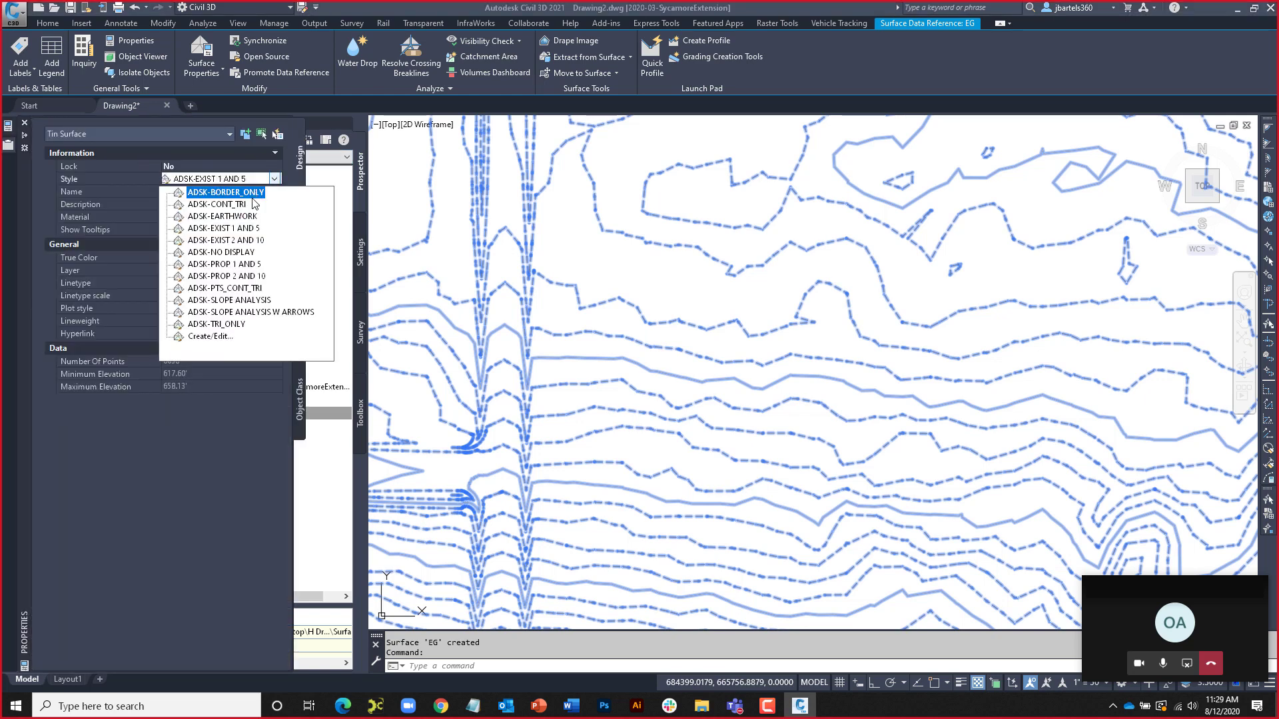
left_click(255, 241)
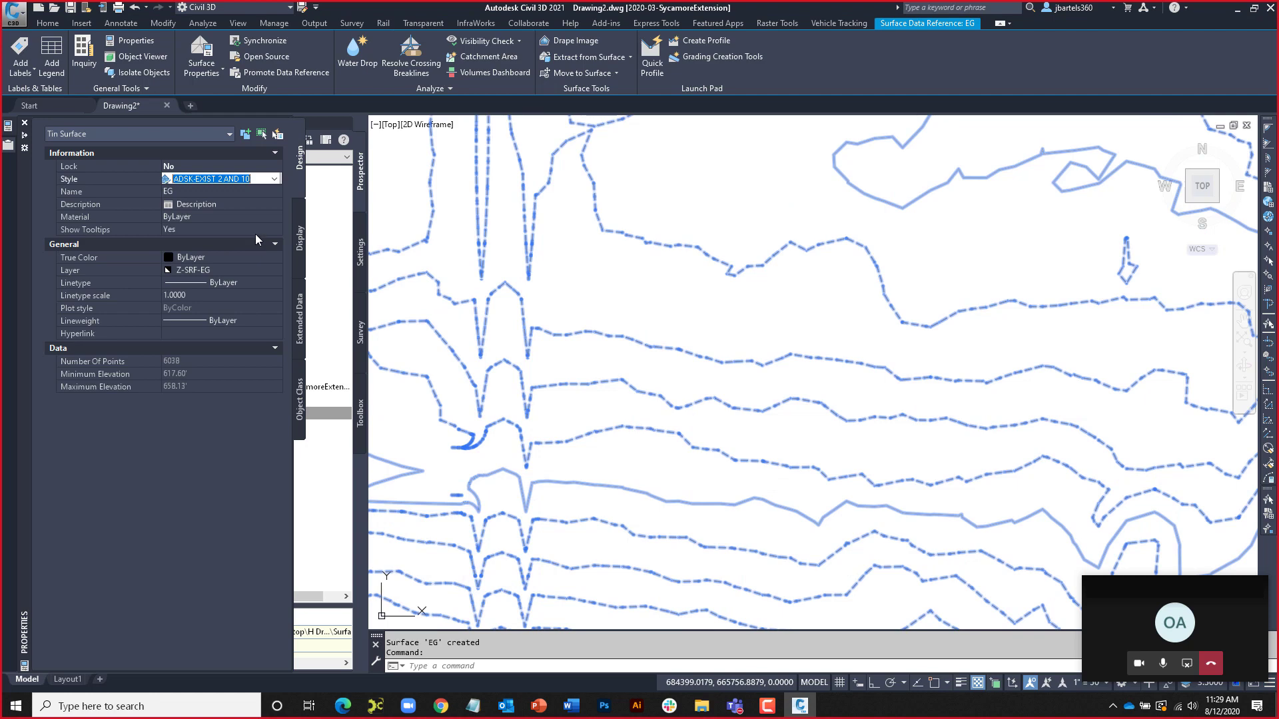
left_click(278, 178)
left_click(223, 216)
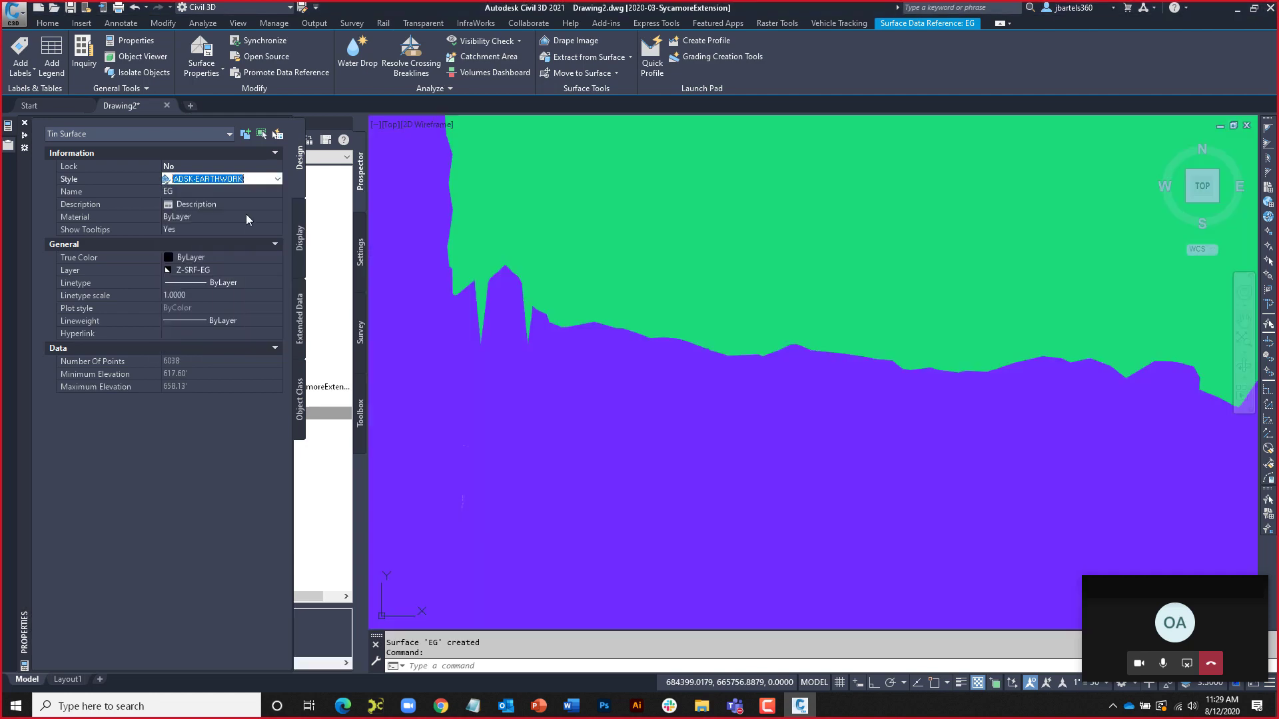
scroll(605, 345, "down", 3)
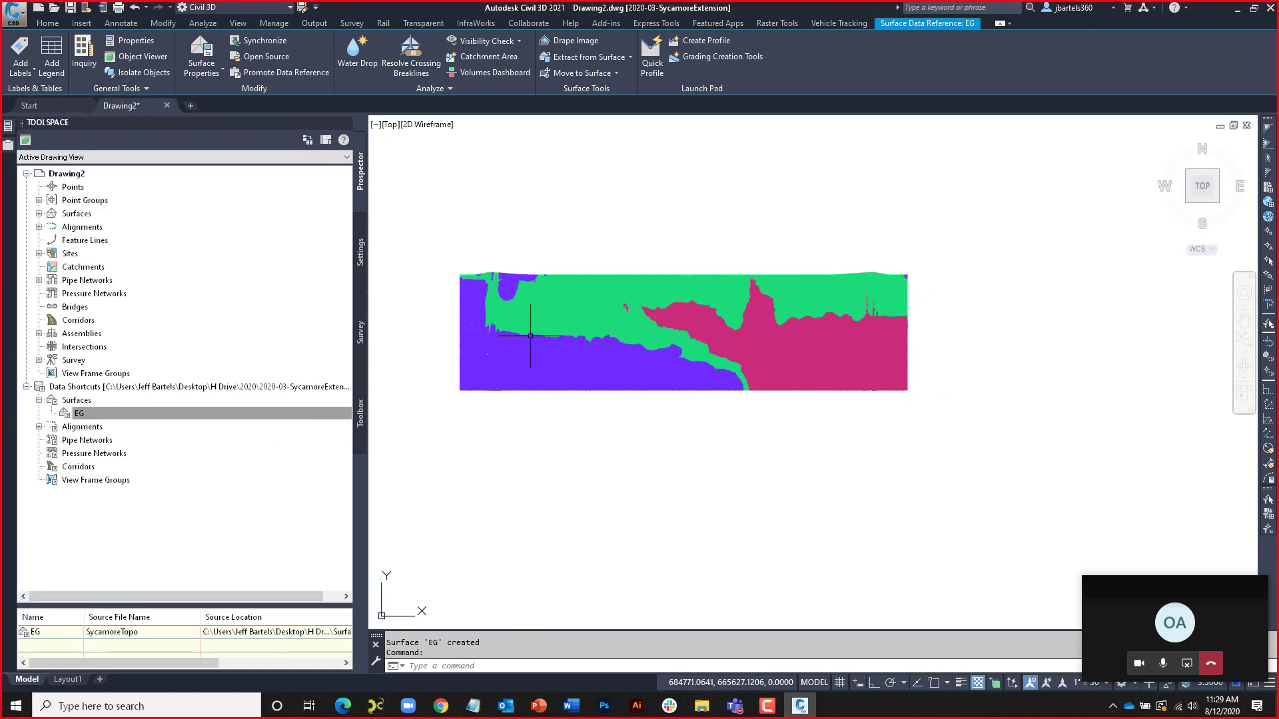
Set the EG surface's style back to ADSK-EXIST 1 AND 5 and deselect the surface
mouse_move(11, 128)
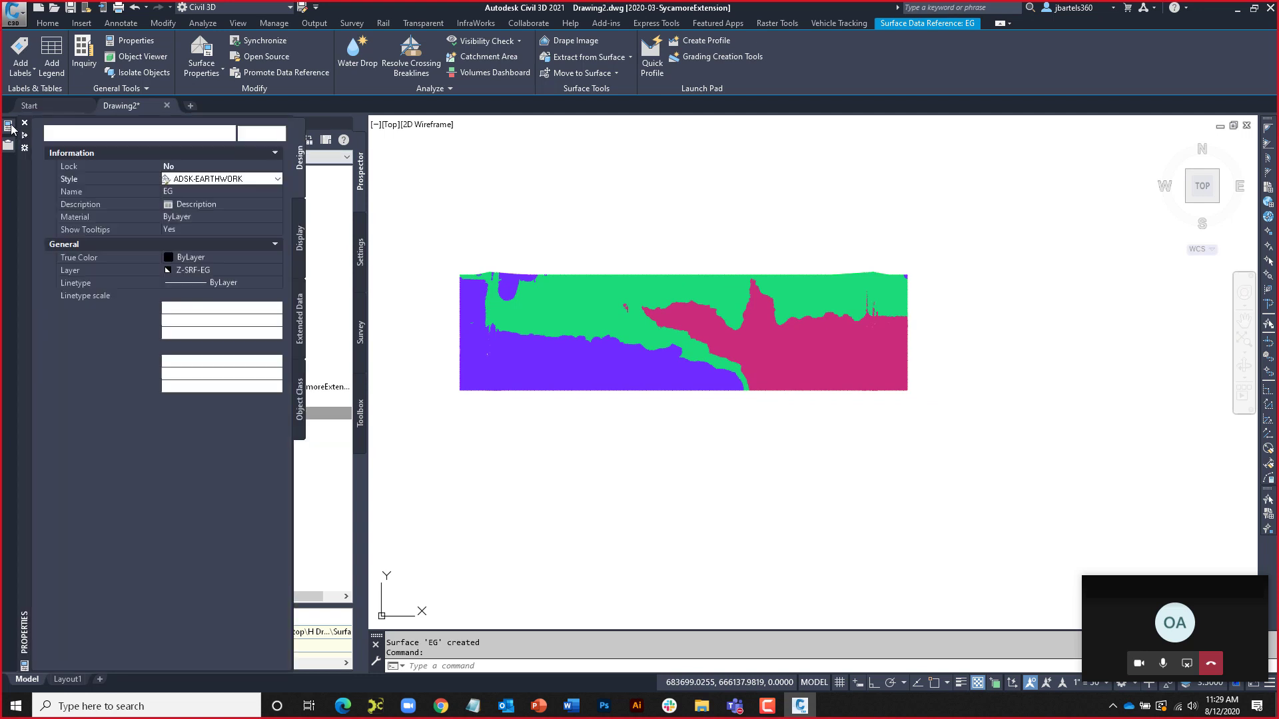
left_click(182, 182)
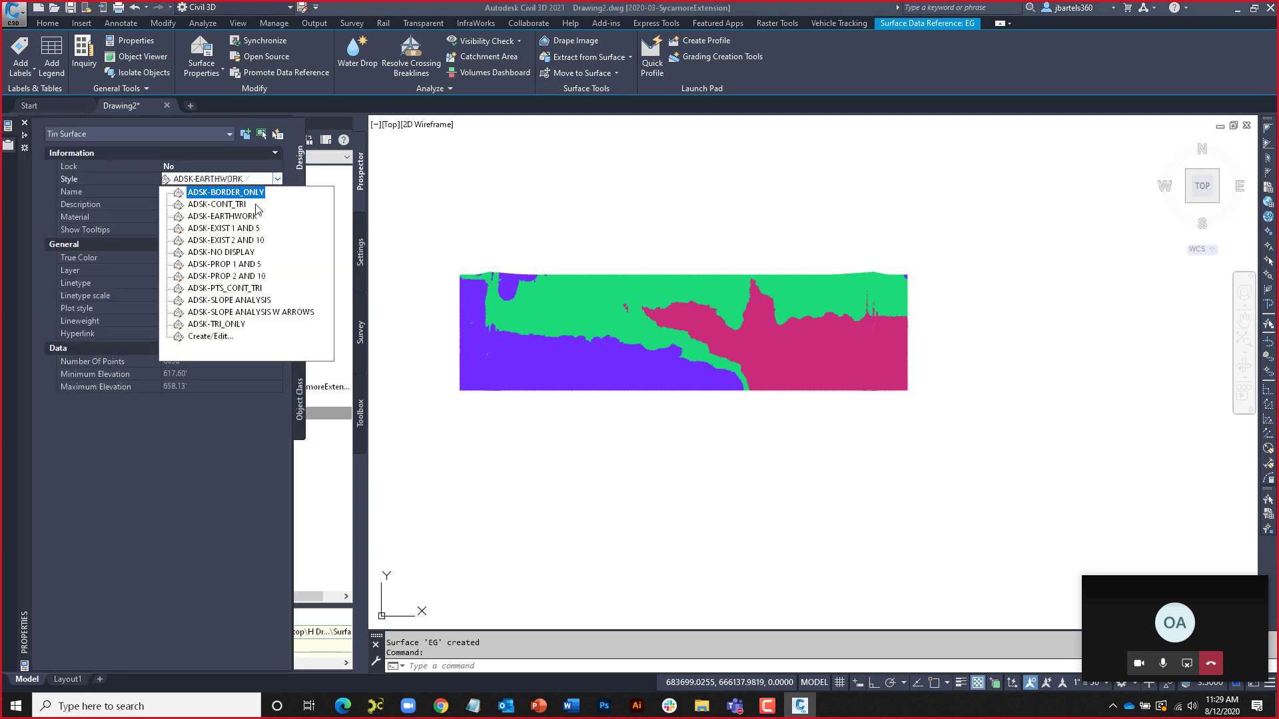
left_click(224, 228)
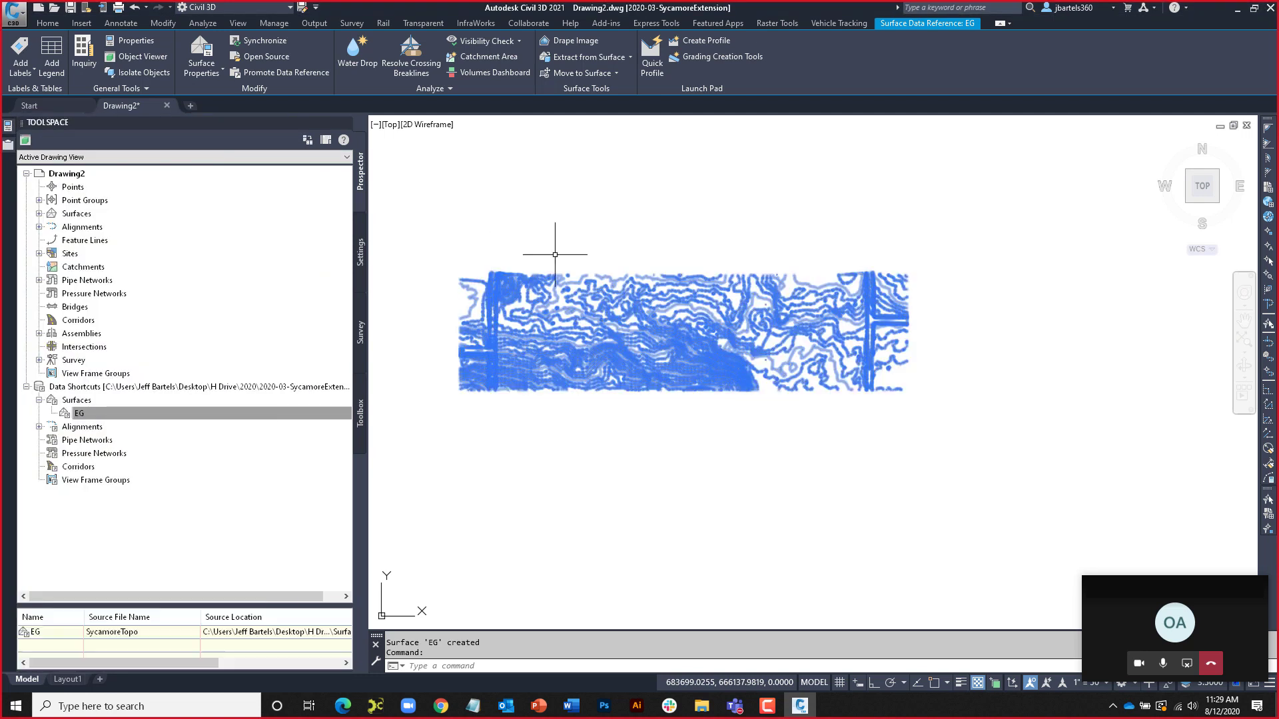
key("Escape")
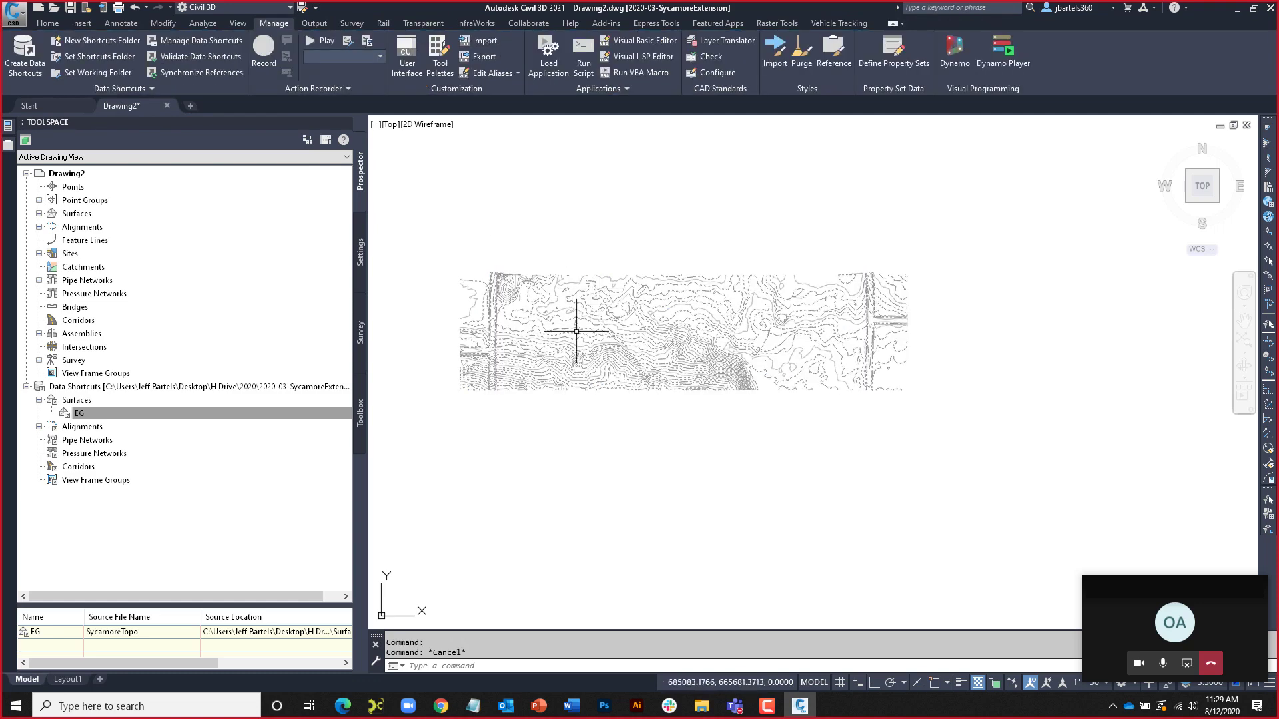
Start a centerline alignment with the Alignment Creation Tools, naming it Sycamore Road Ext and keeping the default styles
scroll(570, 337, "up", 2)
middle_click_drag(571, 337, 580, 358)
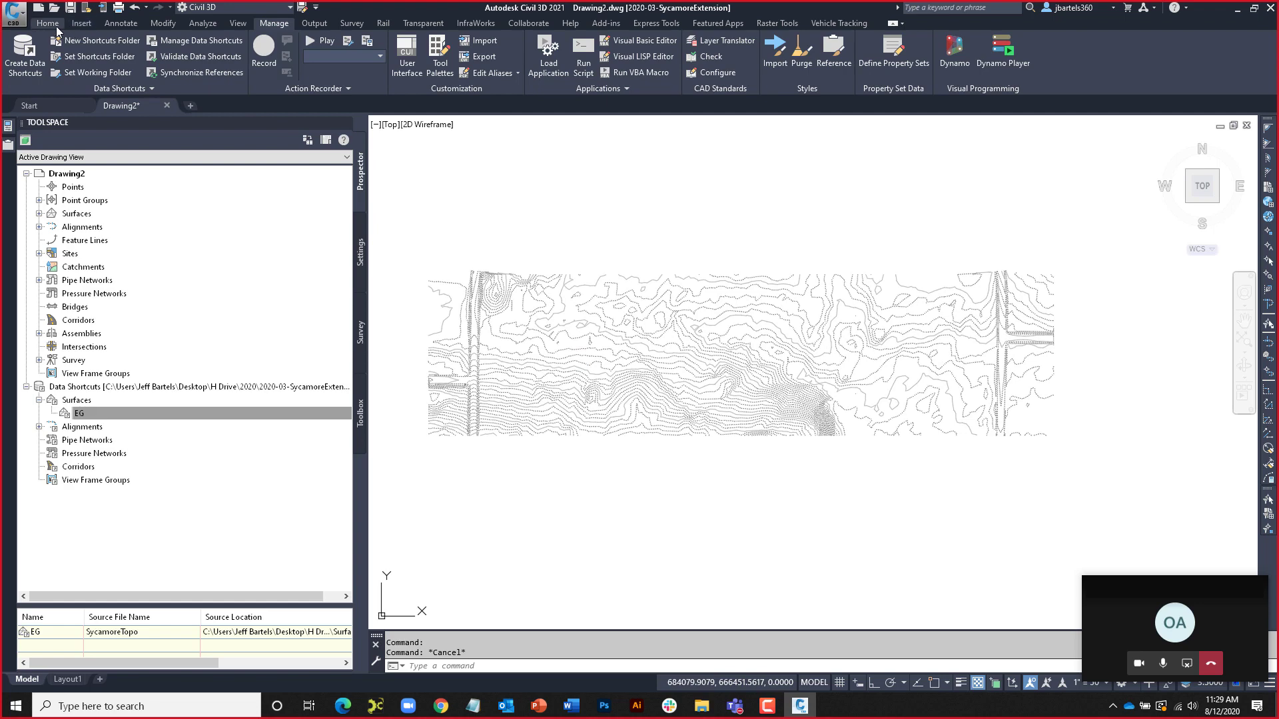
left_click(48, 24)
left_click(266, 40)
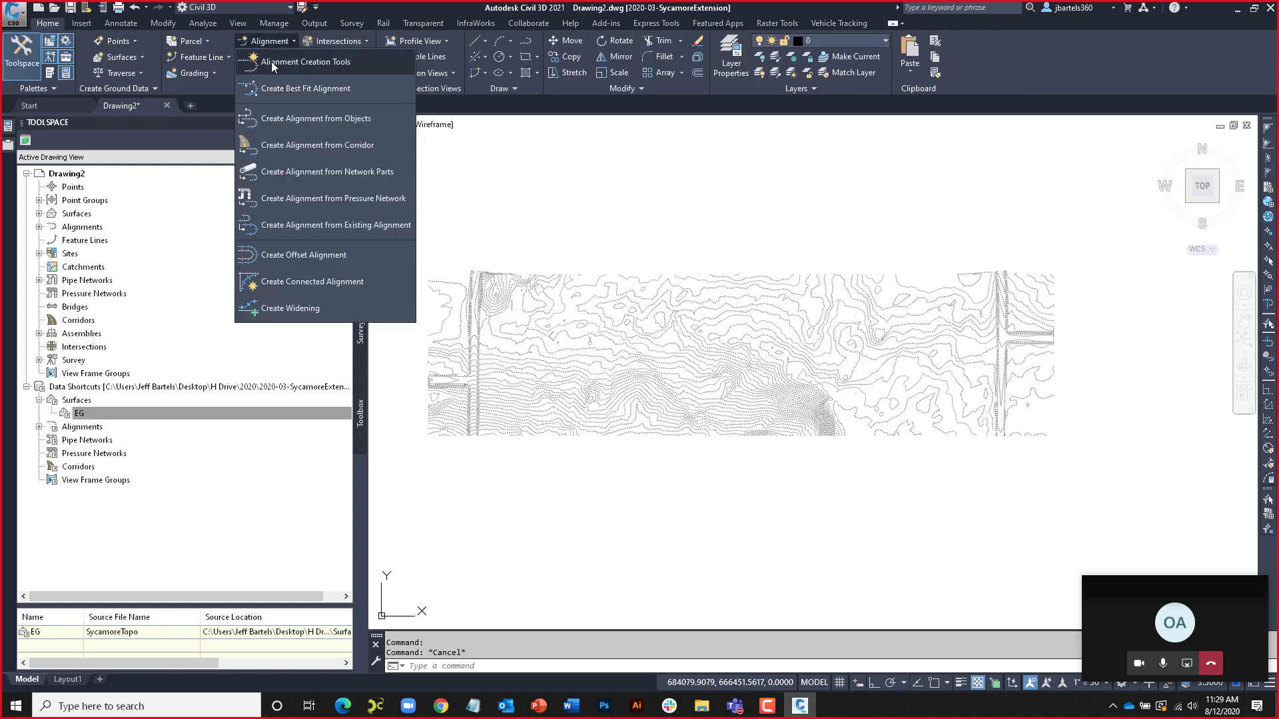
left_click(274, 62)
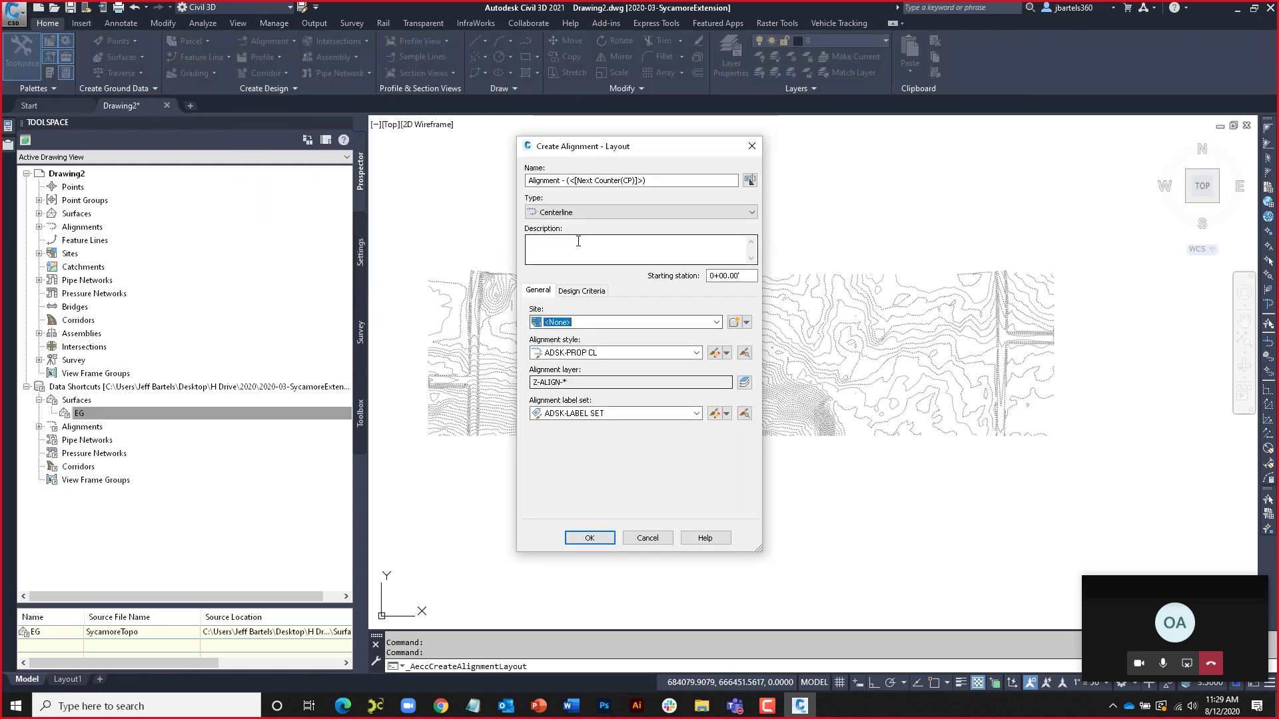
left_click_drag(656, 181, 521, 185)
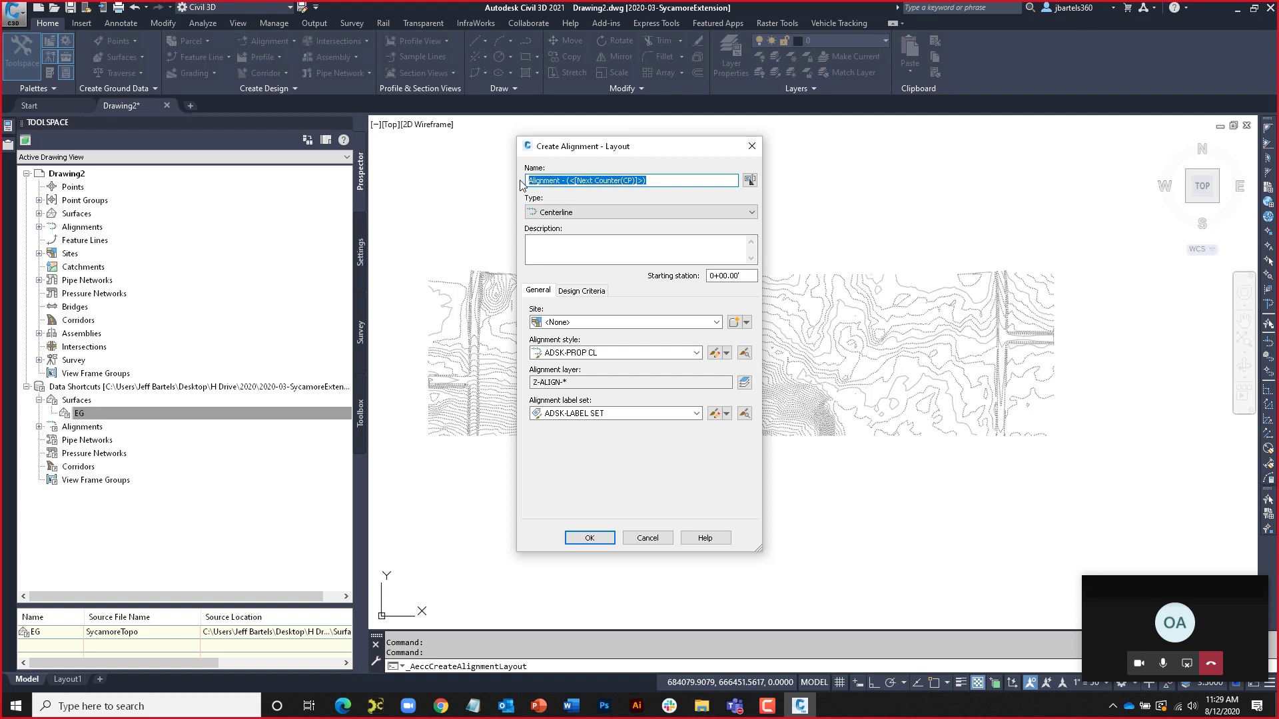
type("Sycamo")
key("BackSpace")
key("BackSpace")
type("amore Road Ext")
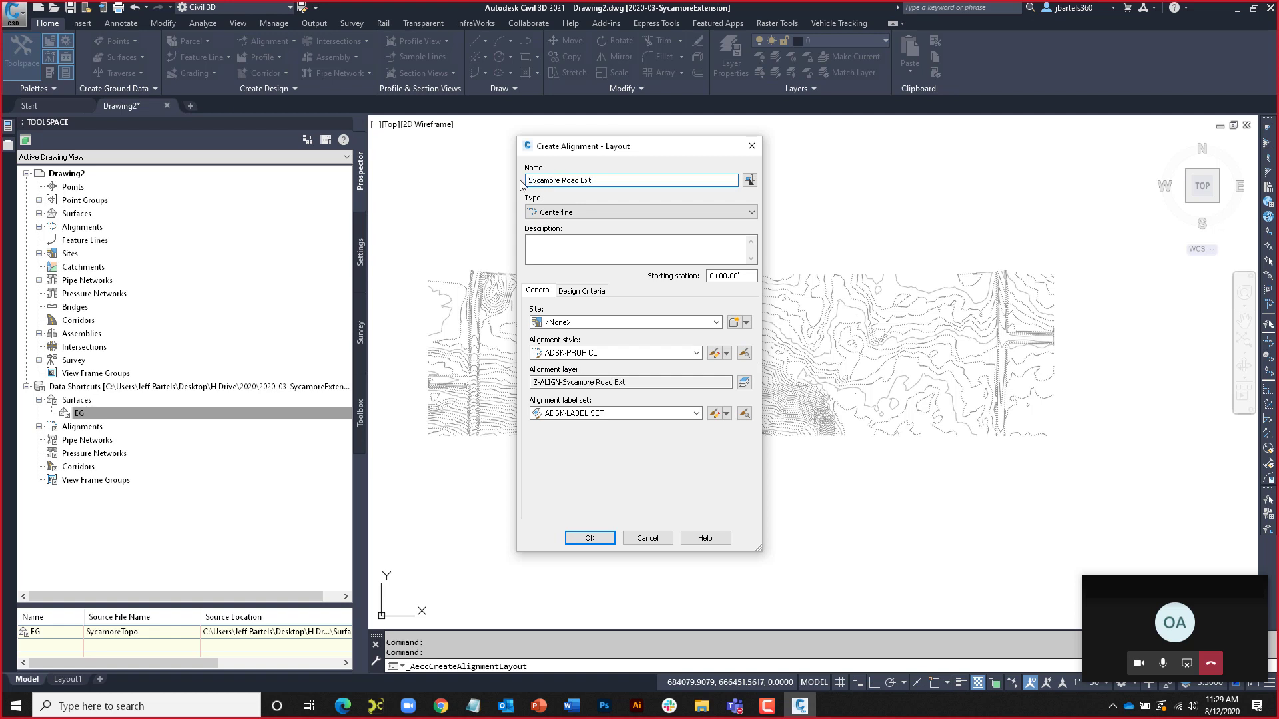
left_click(589, 538)
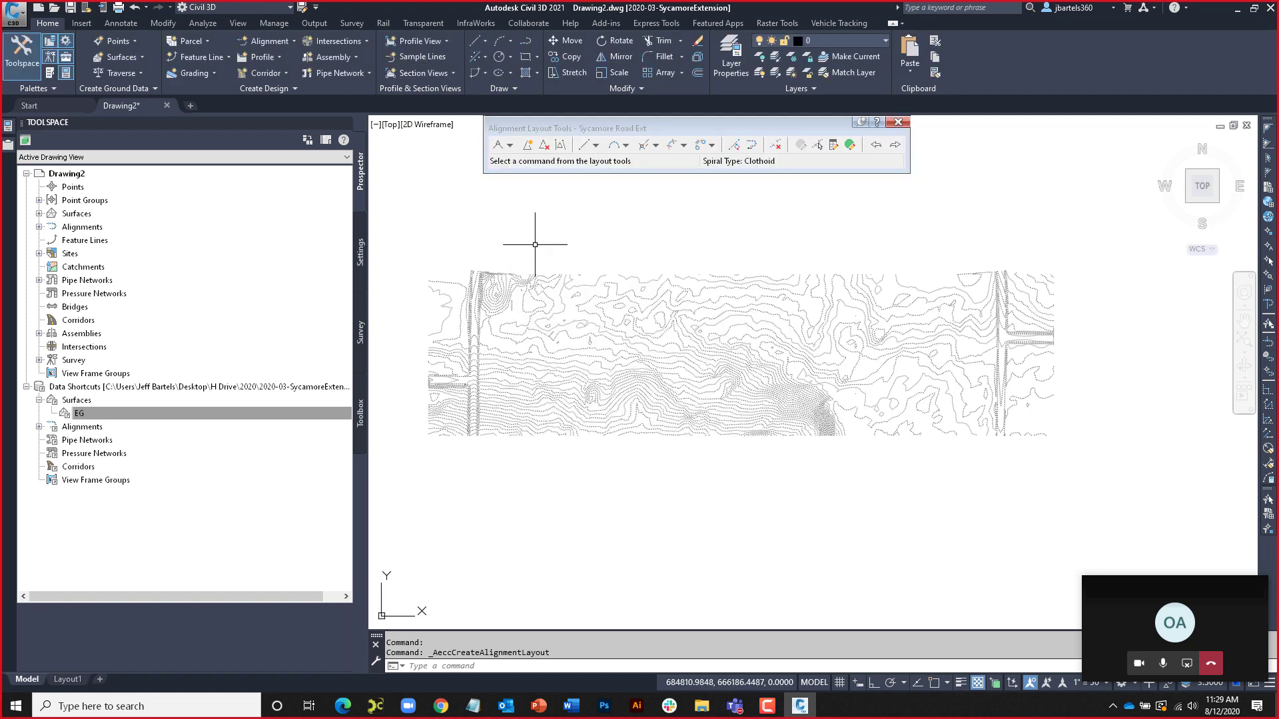
Draw the Sycamore Road Ext alignment as tangents with curves from the west road intersection to the east road intersection
left_click(509, 145)
left_click(526, 172)
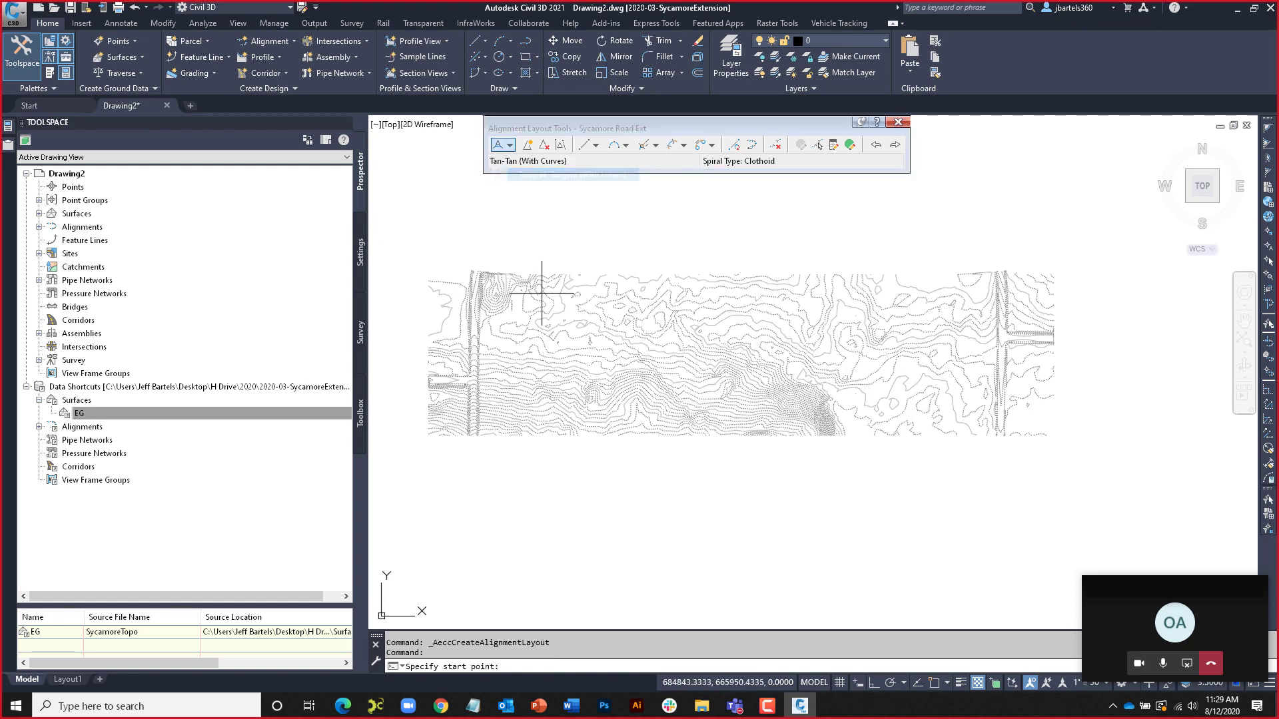
left_click(473, 380)
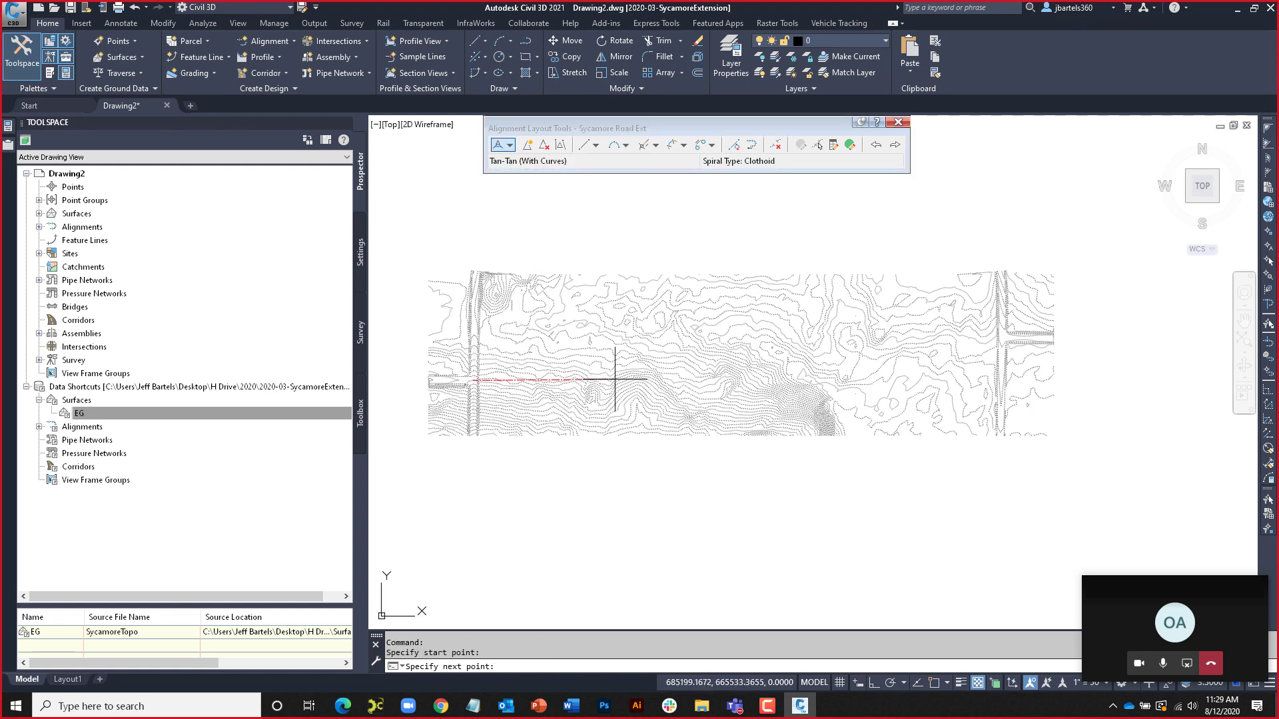
left_click(777, 334)
middle_click_drag(972, 338, 863, 331)
left_click(894, 329)
key("Return")
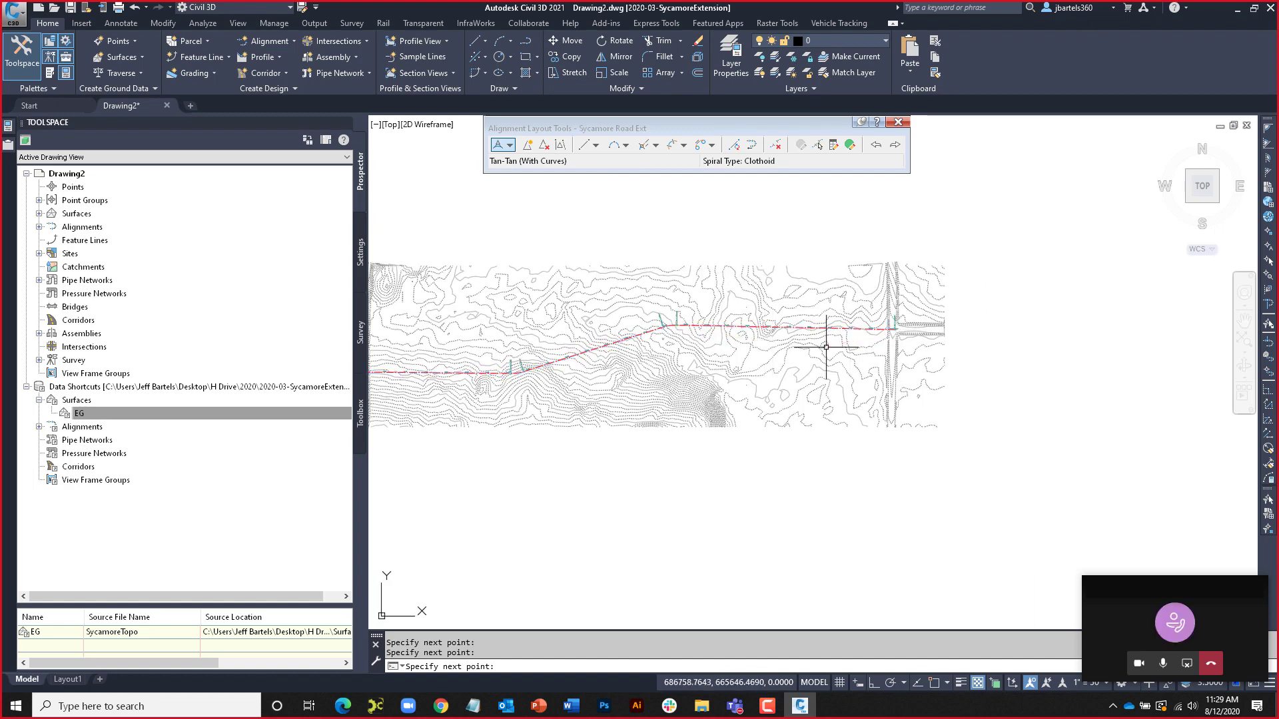
Set the EG surface's style to ADSK-NO DISPLAY to hide its contours, leaving only the alignment visible
middle_click_drag(690, 366, 788, 365)
left_click(614, 330)
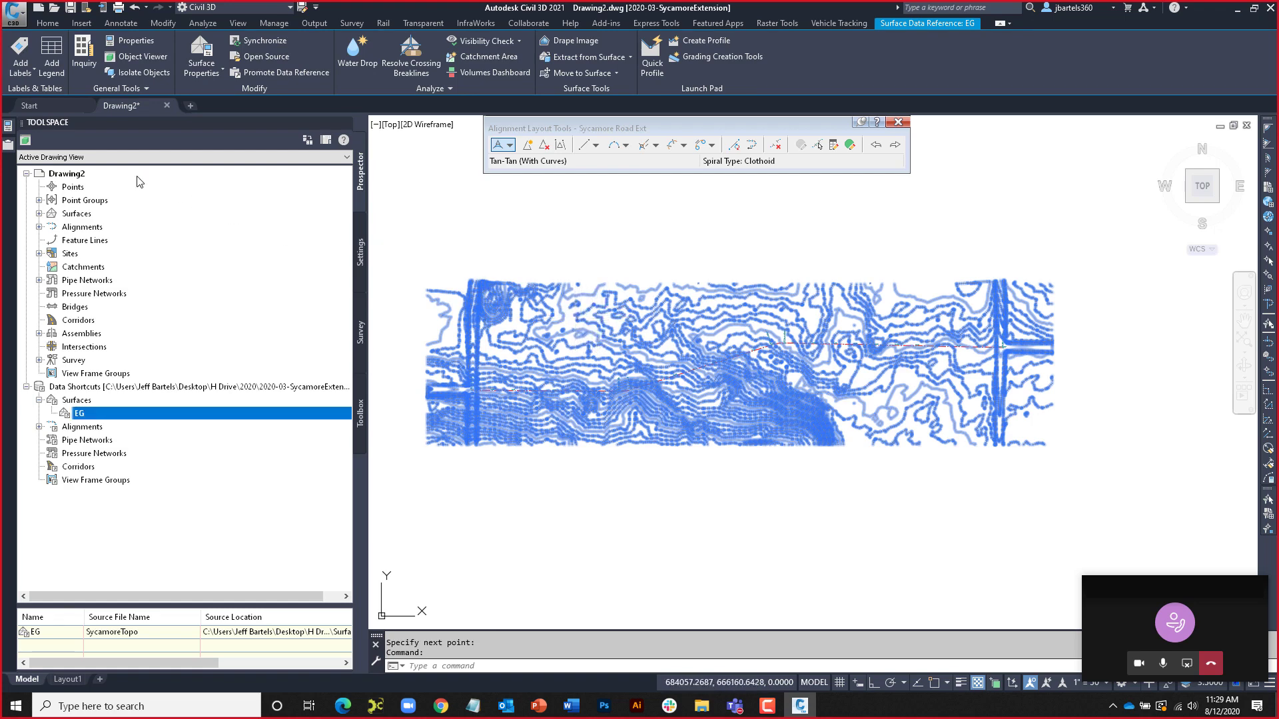
mouse_move(8, 126)
left_click(264, 182)
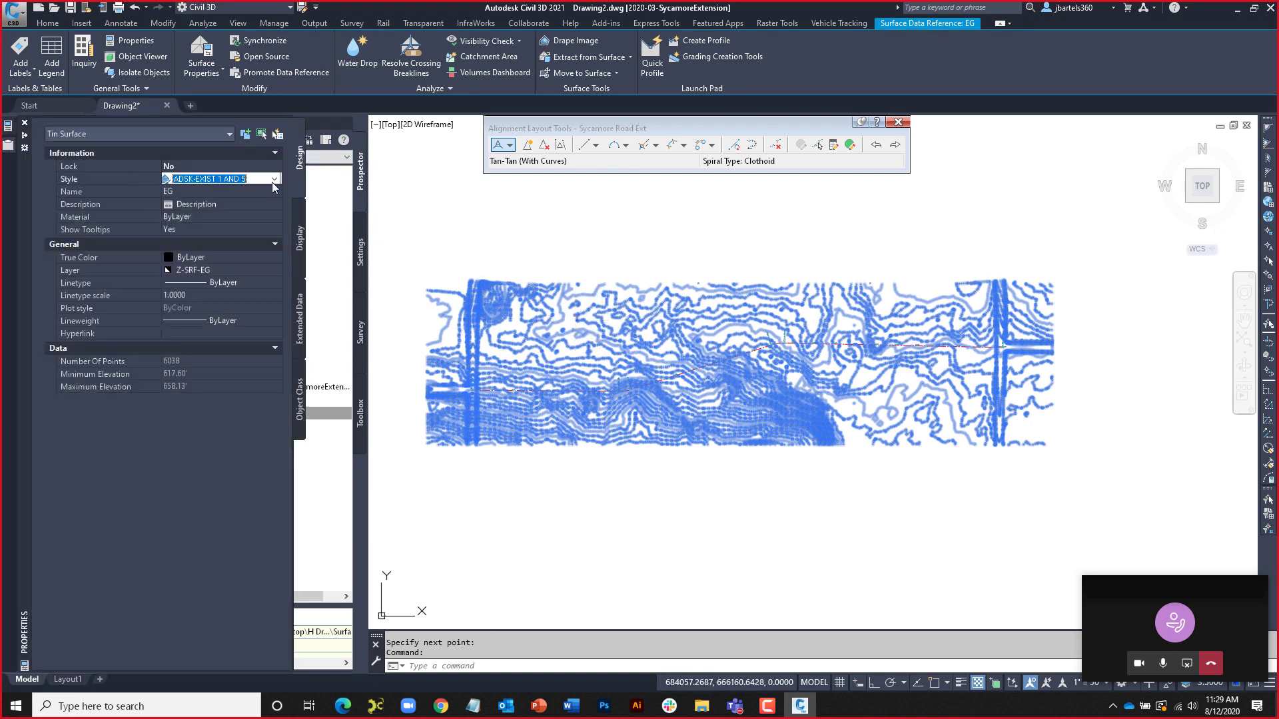
left_click(274, 181)
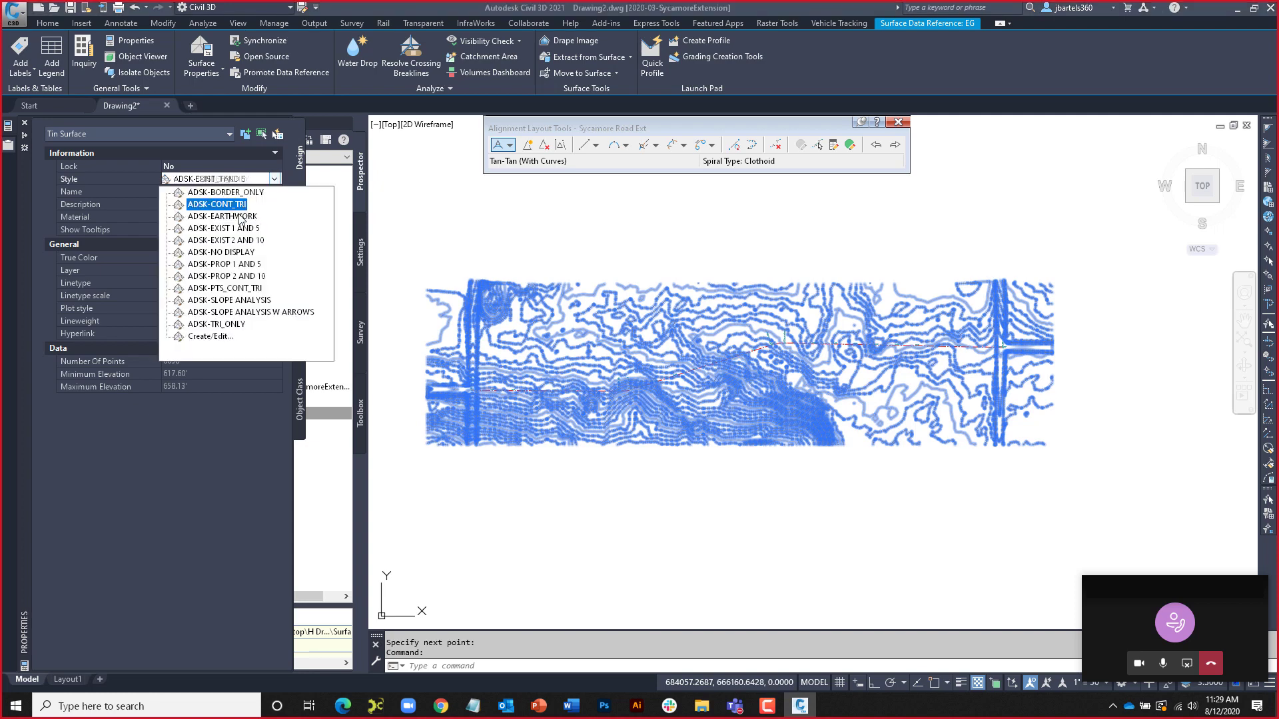
left_click(234, 253)
key("Escape")
key("Escape")
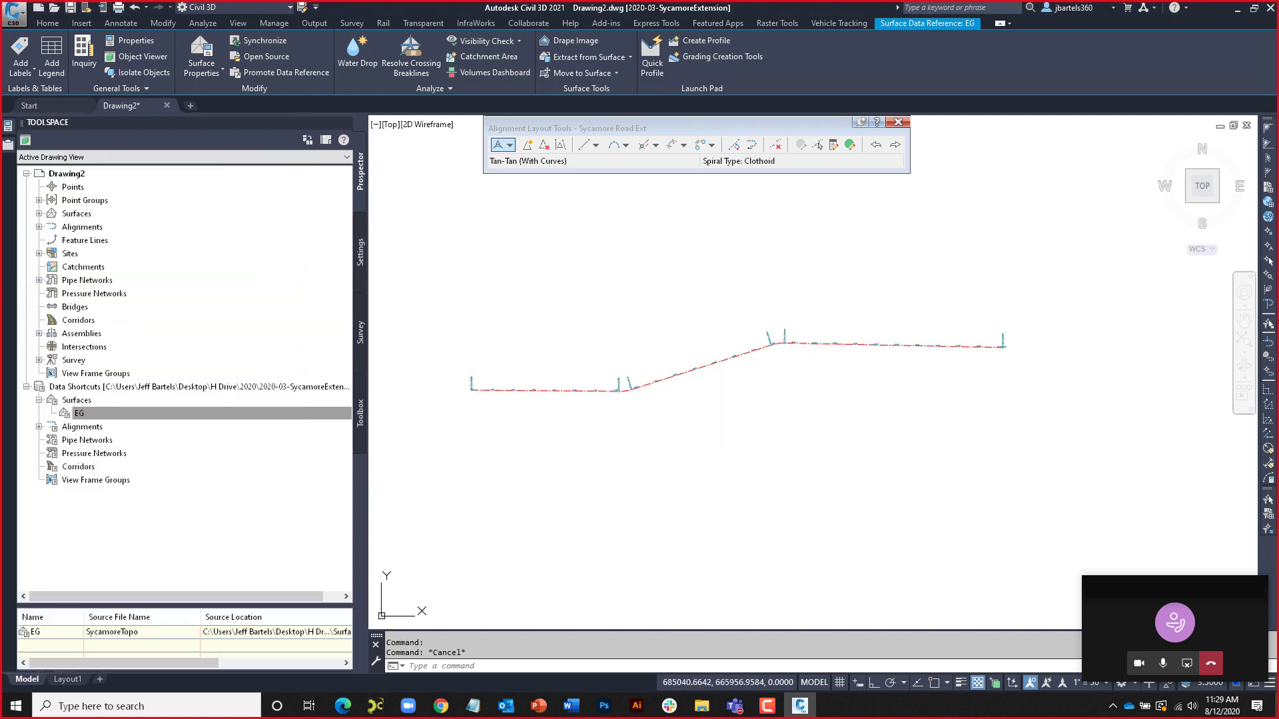
Save the drawing as SycamoreCenterline in the 2020-03-SycamoreExtension project's Source Drawings > Alignments folder
middle_click_drag(697, 271, 698, 281)
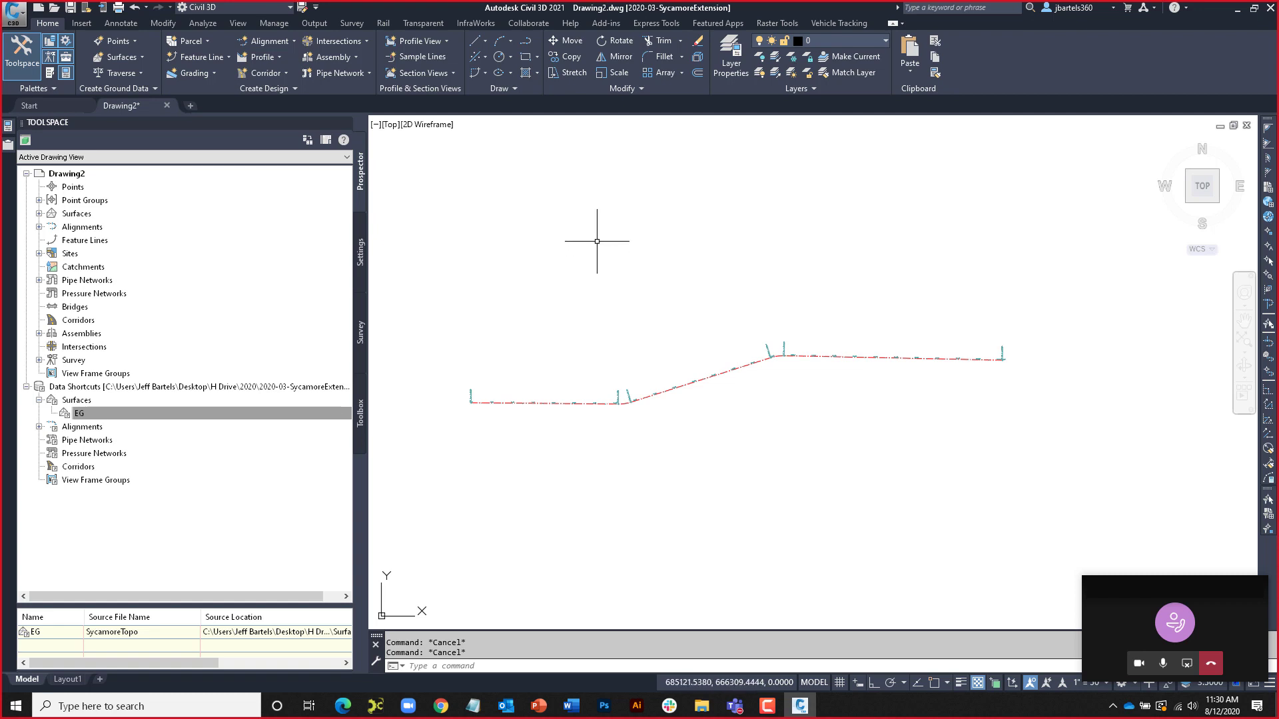
key("ctrl+shift+s")
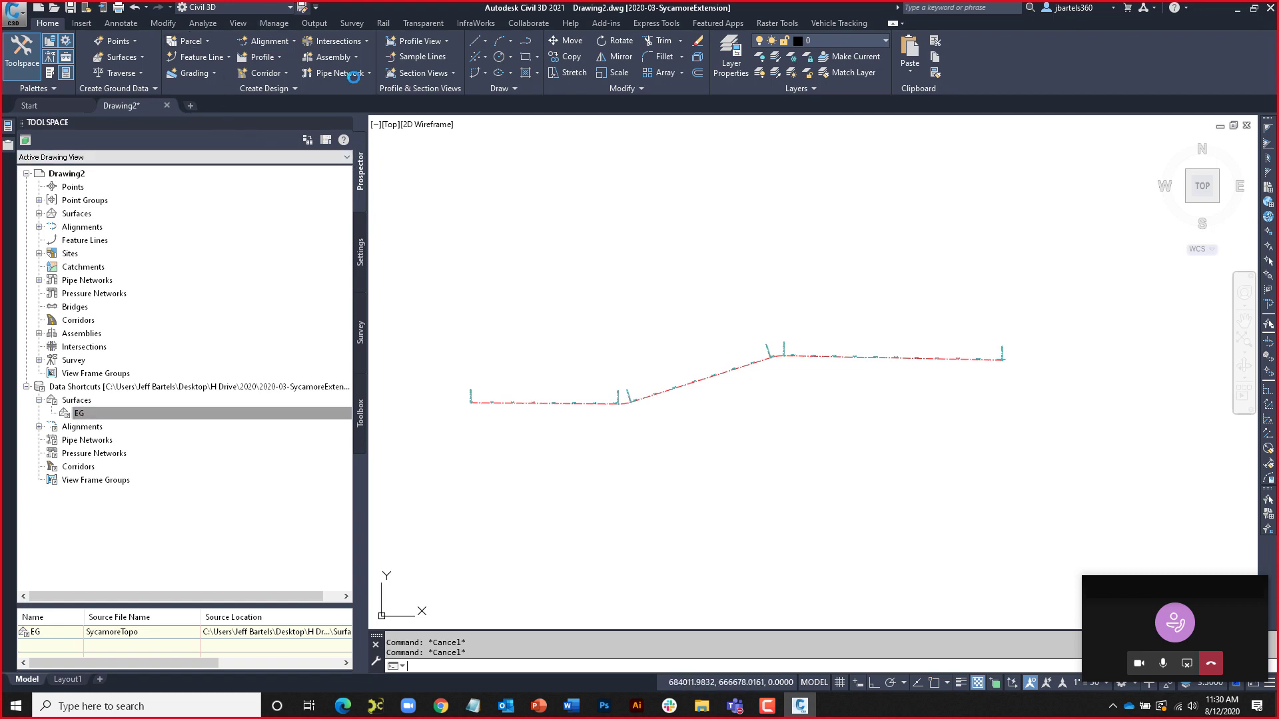
left_click(668, 207)
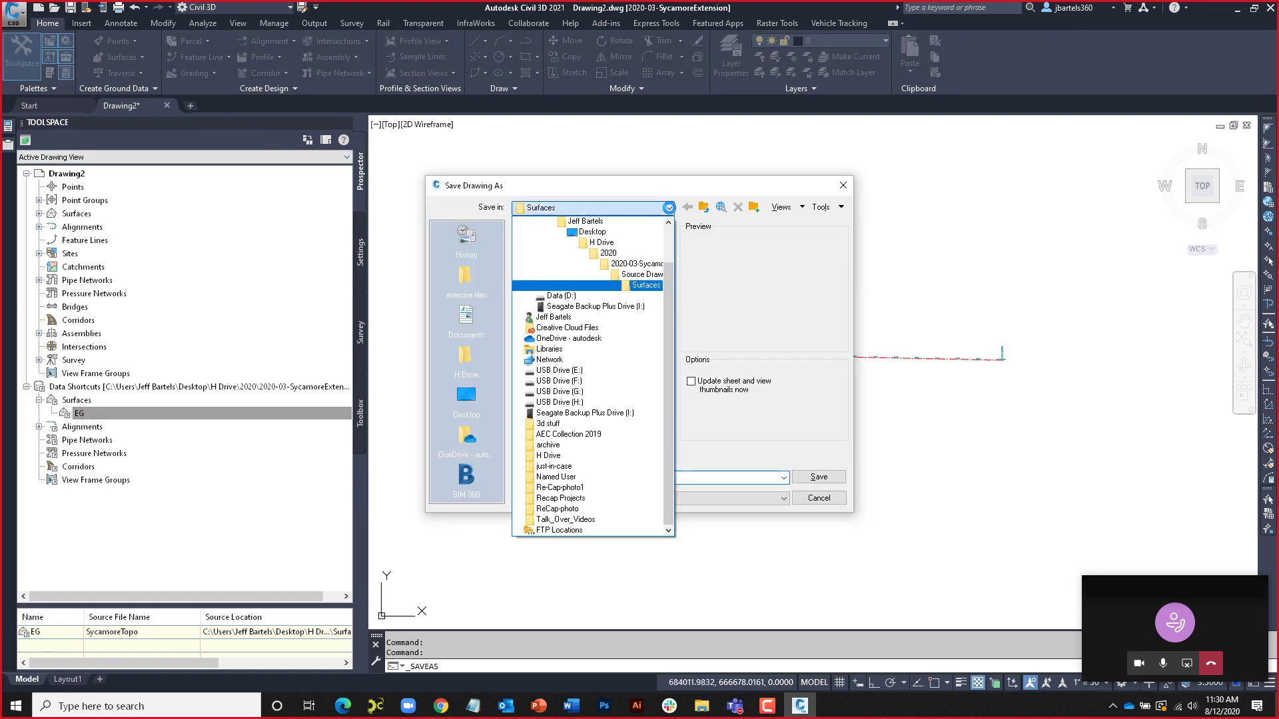
left_click(638, 264)
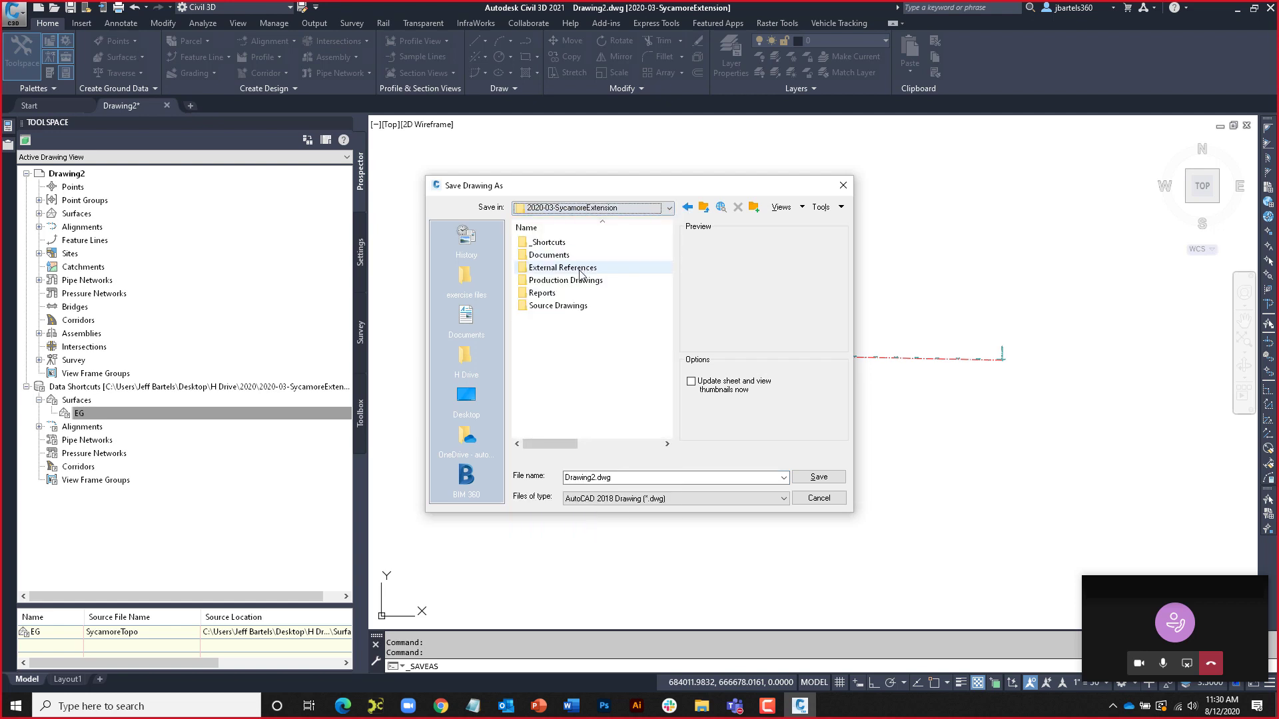
left_click(555, 307)
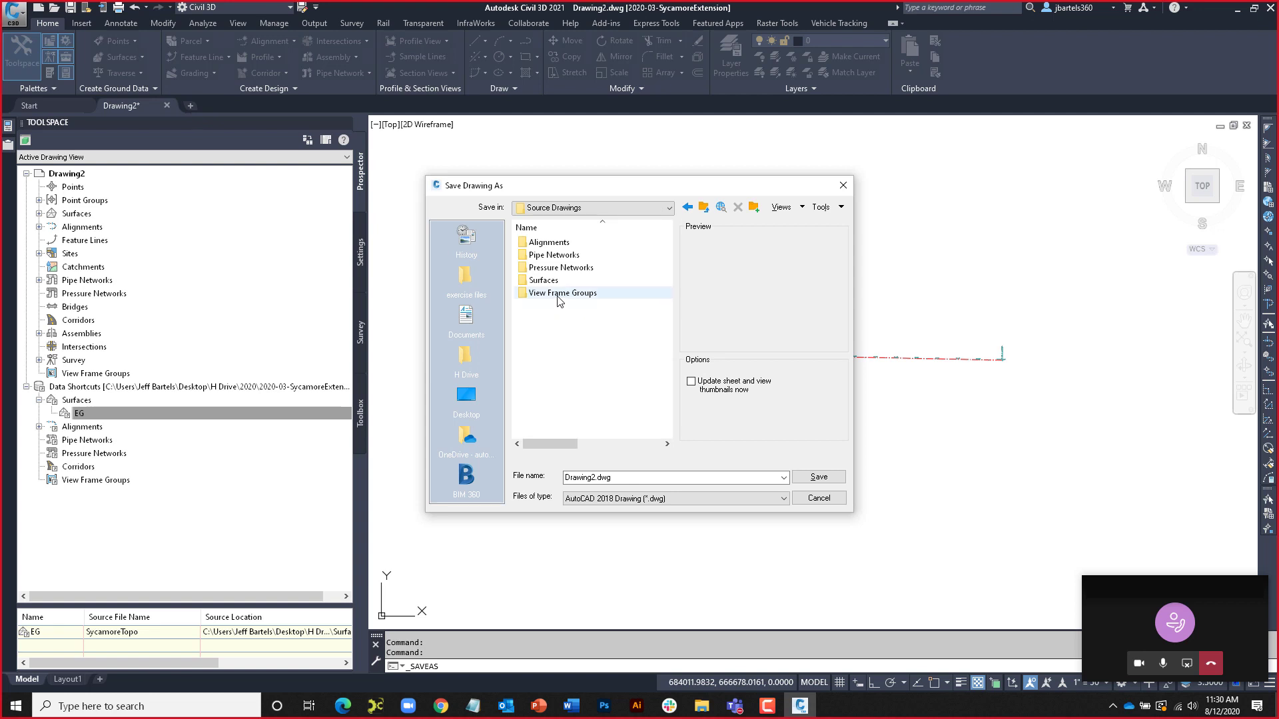
double_click(555, 307)
double_click(548, 243)
double_click(592, 477)
double_click(593, 477)
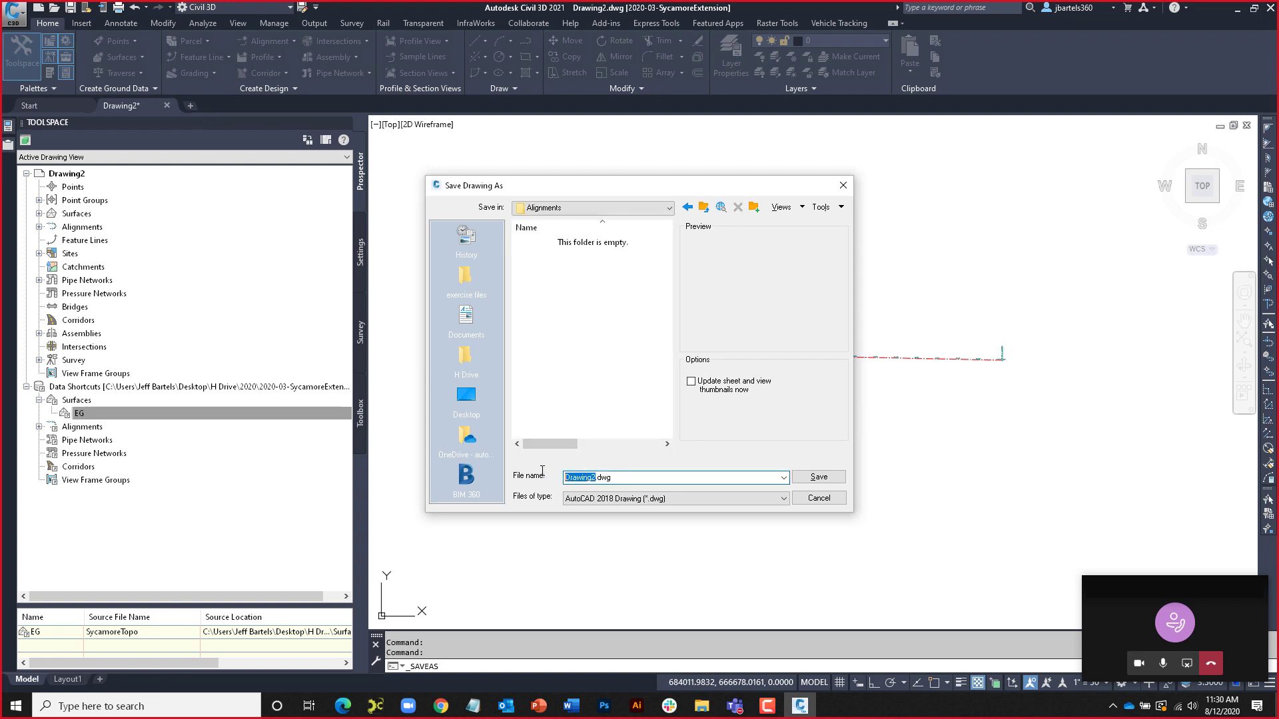
type("SycamoreCenterline")
left_click(819, 477)
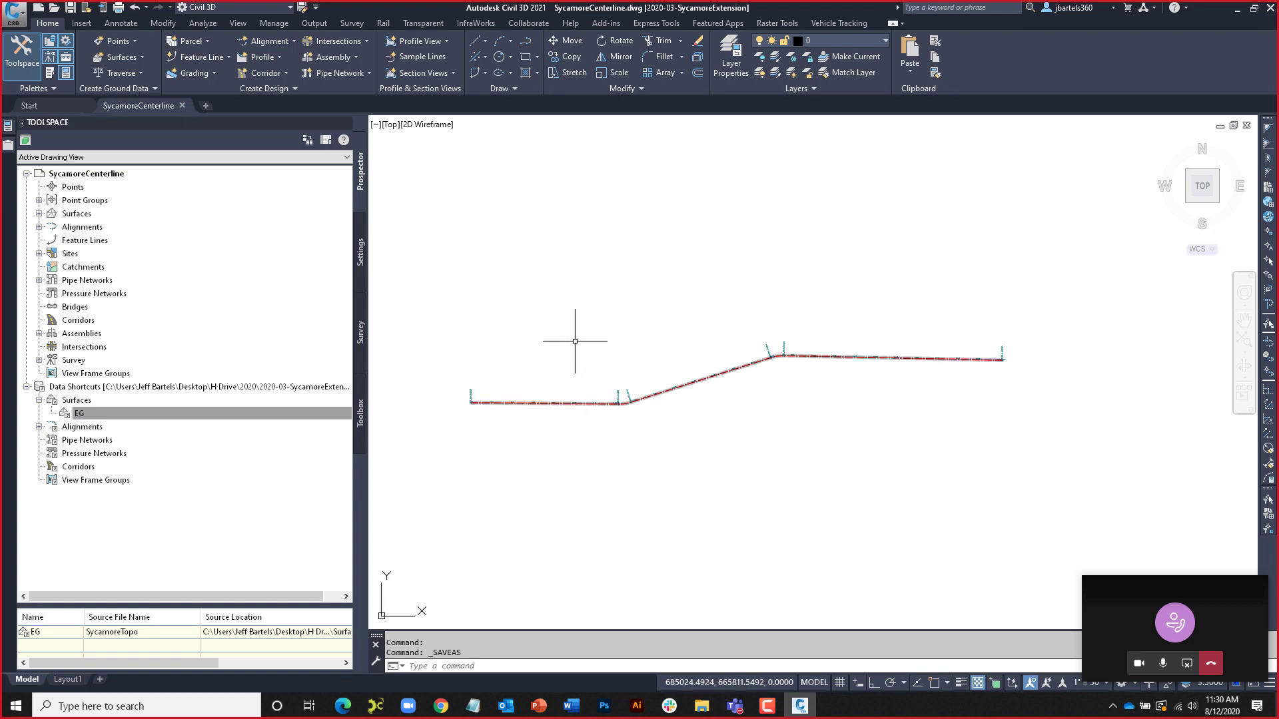
Create a data shortcut for the Sycamore Road Ext alignment and check its source under the centerline alignment shortcuts
left_click(274, 23)
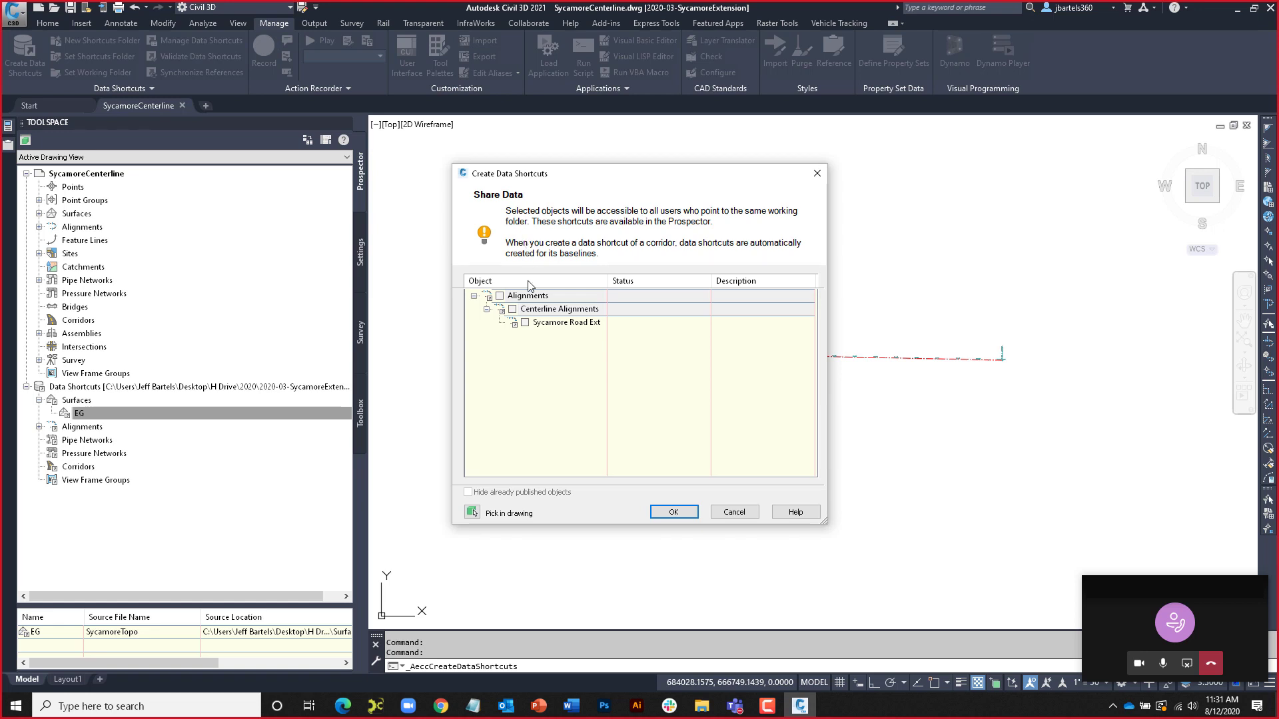
left_click(525, 323)
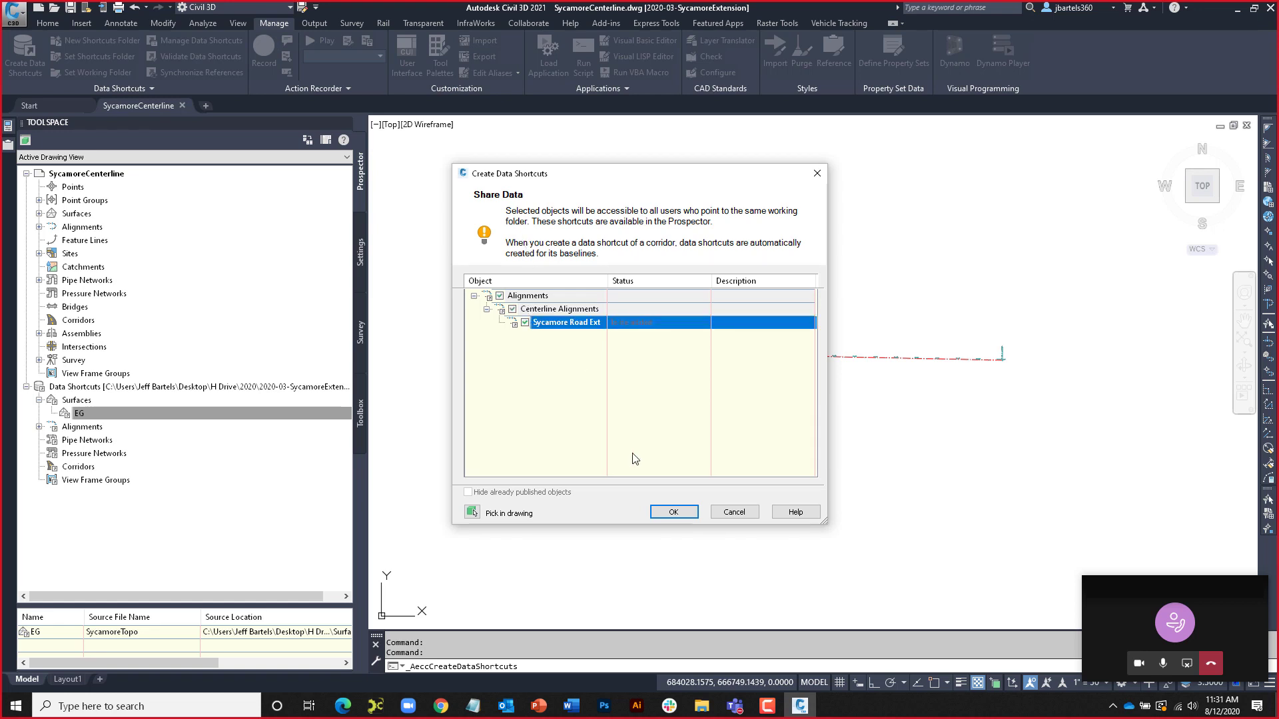
left_click(672, 513)
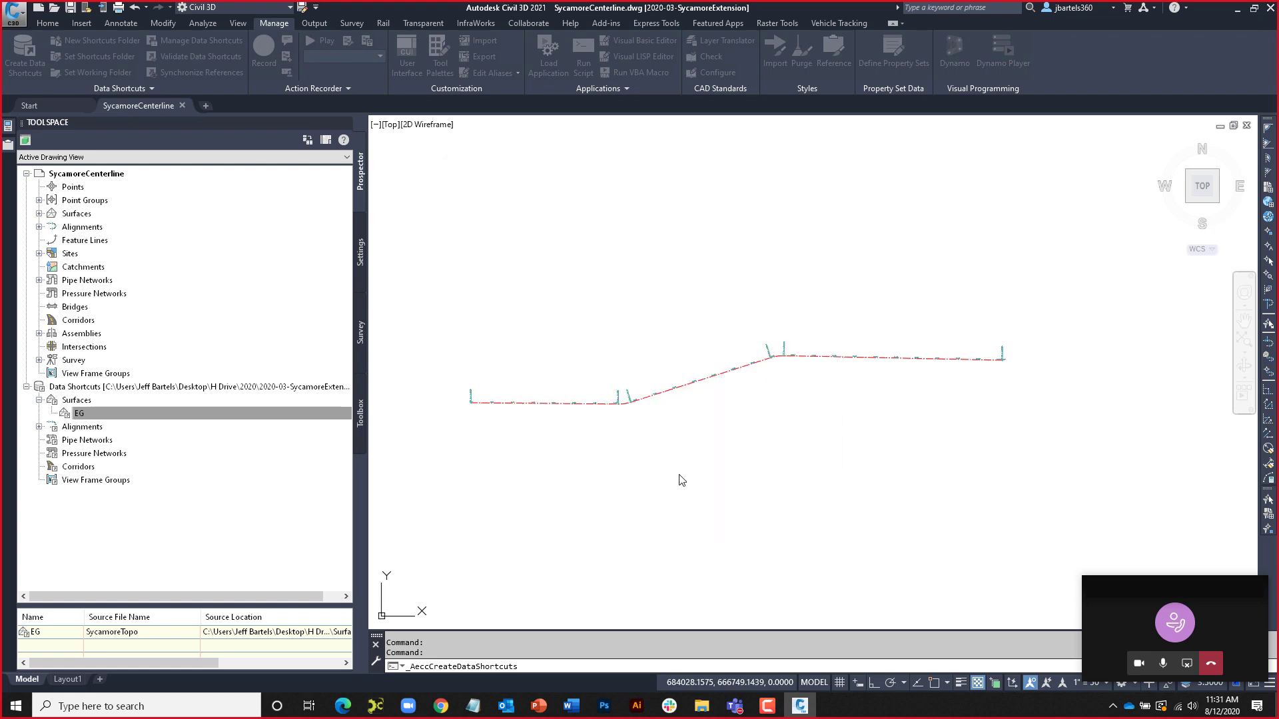
left_click(39, 426)
left_click(52, 440)
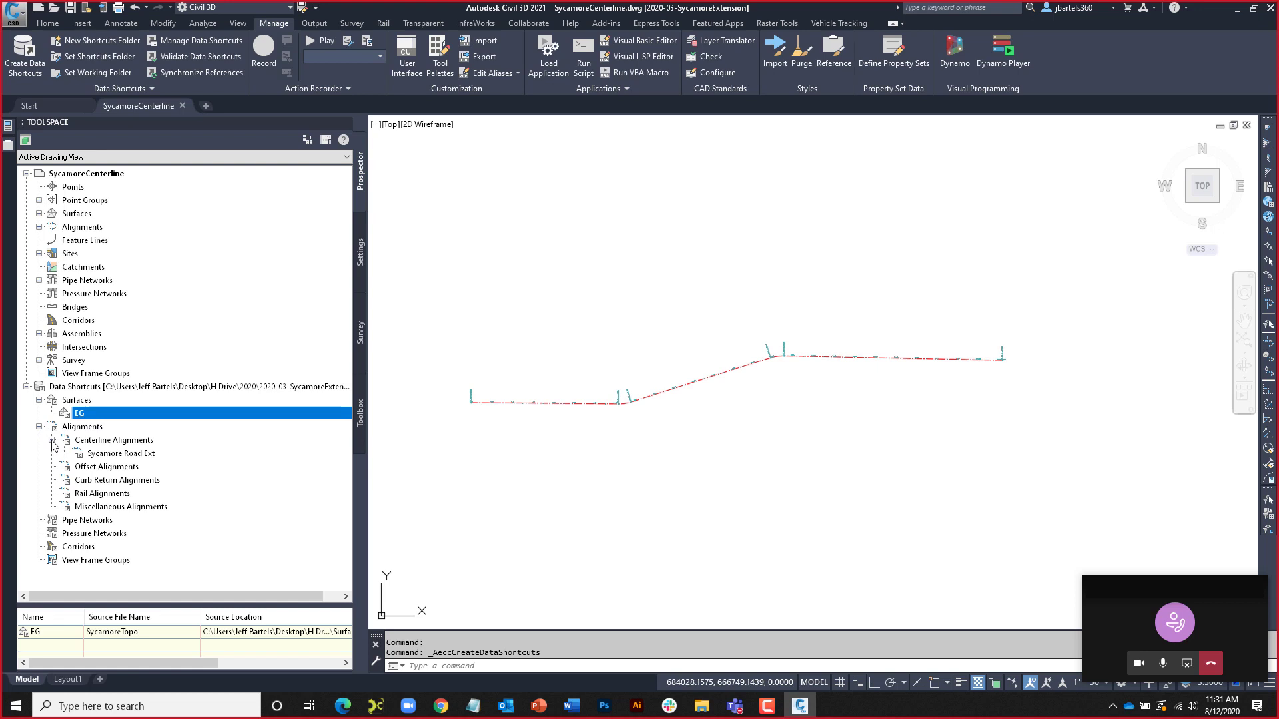
left_click(94, 456)
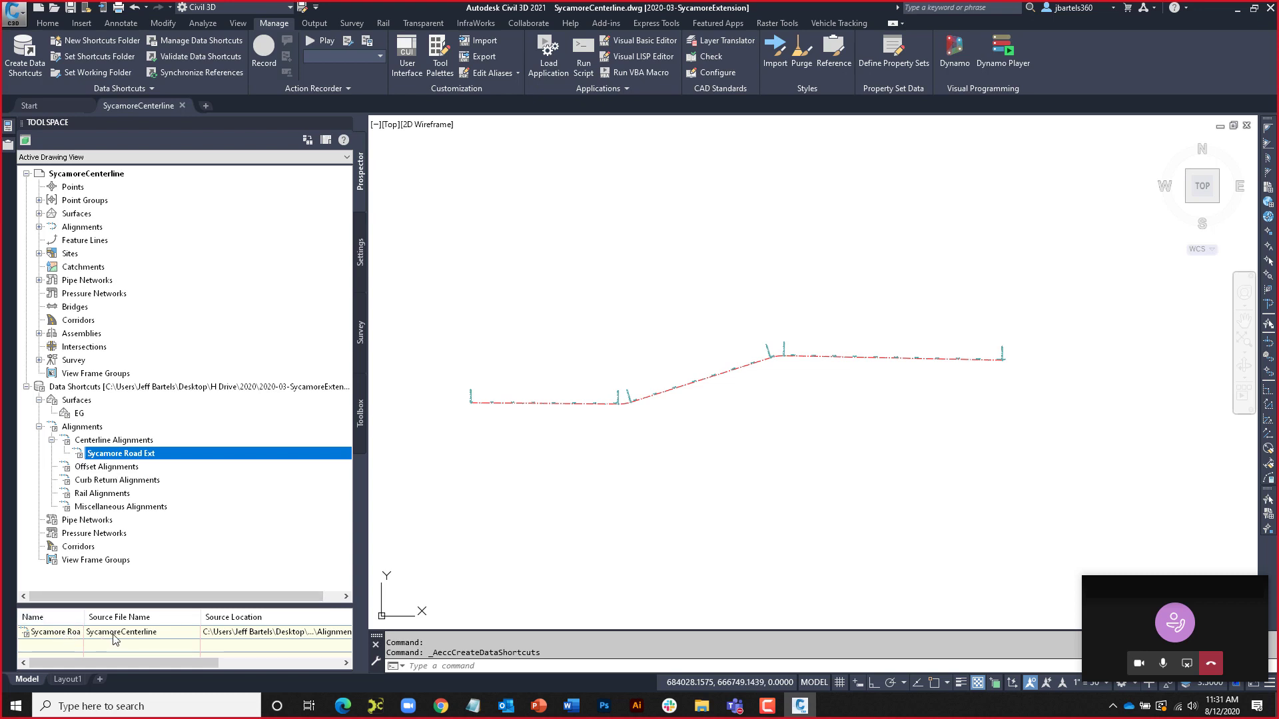
key("Escape")
key("Escape")
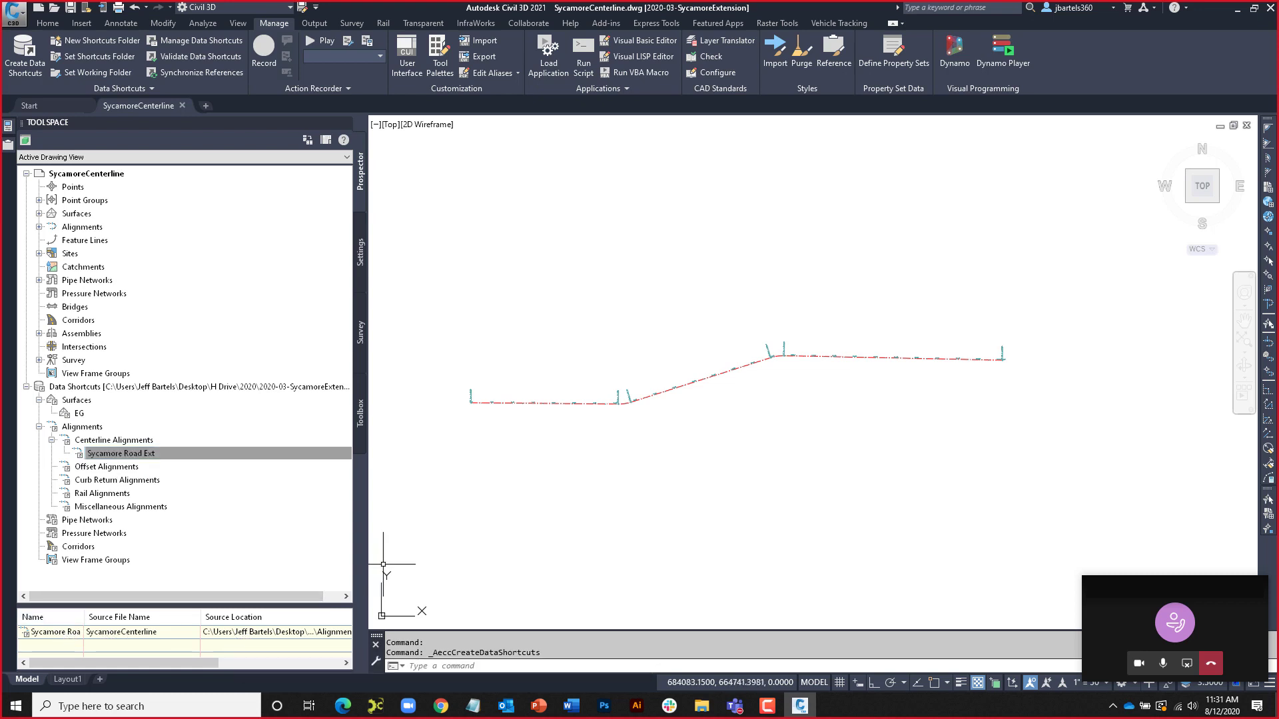
Close the SycamoreCenterline drawing and start a new drawing from $sample_template.dwt
left_click(183, 106)
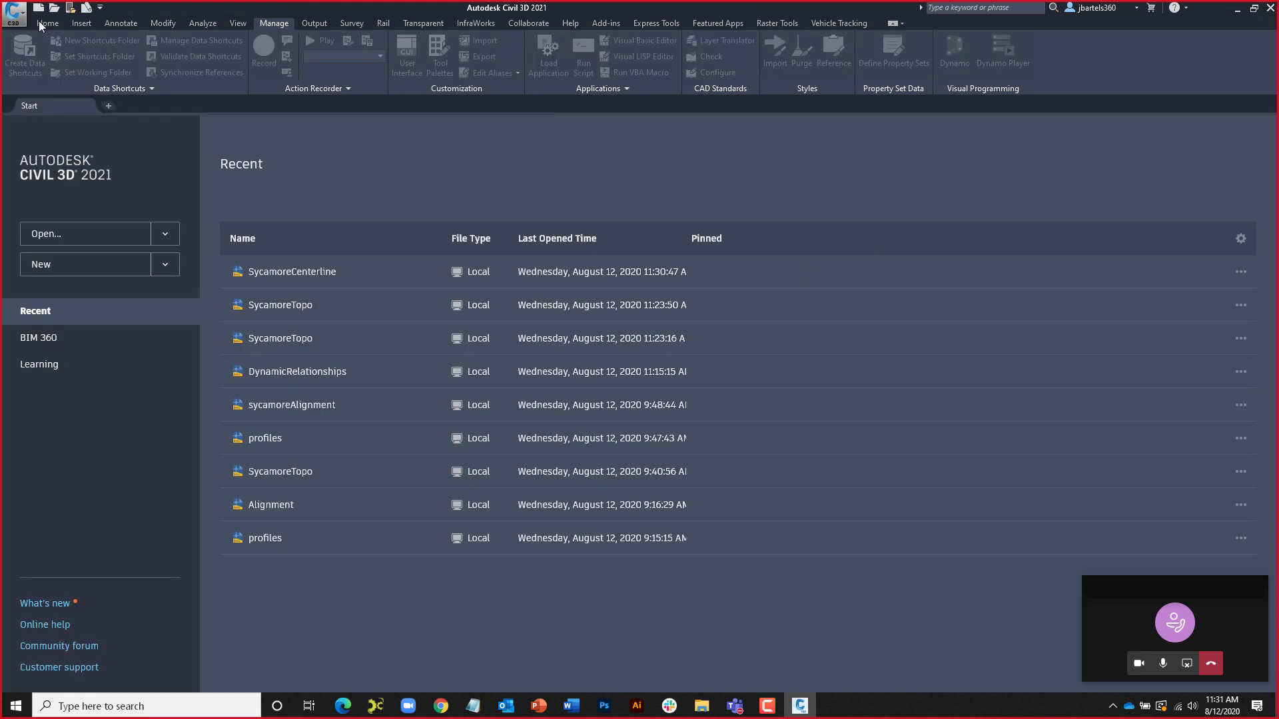
left_click(14, 12)
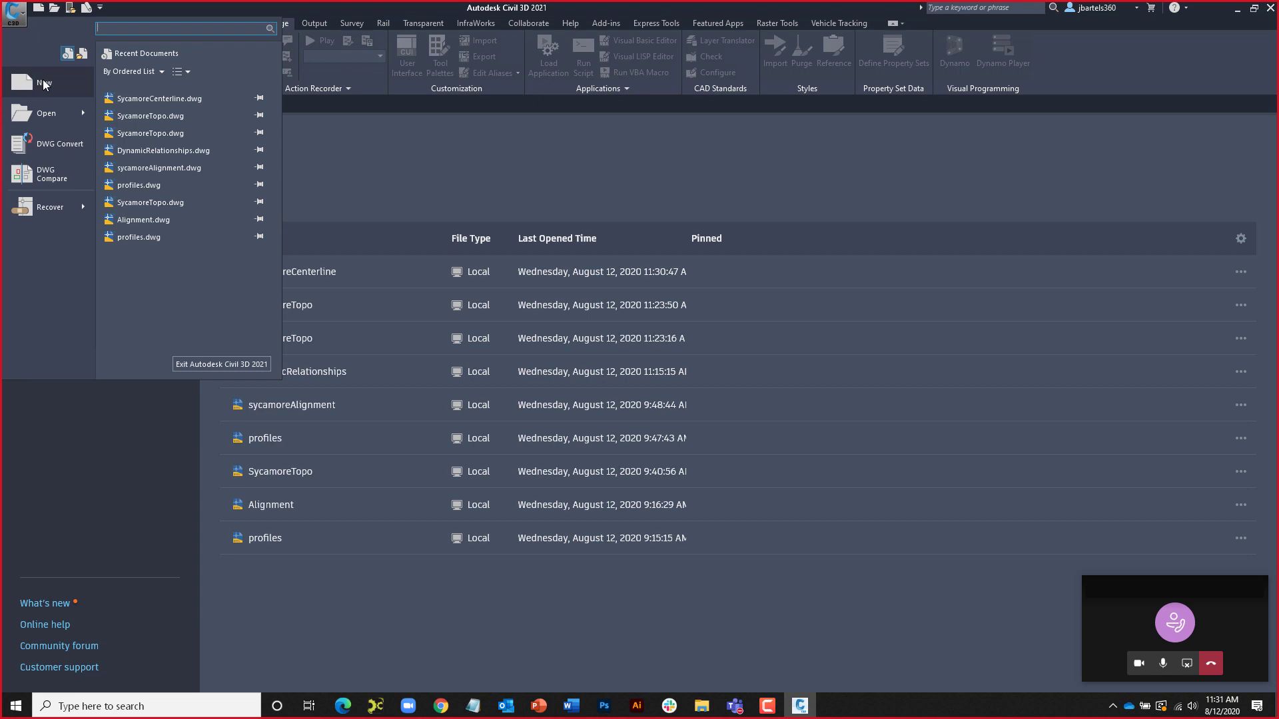
left_click(41, 82)
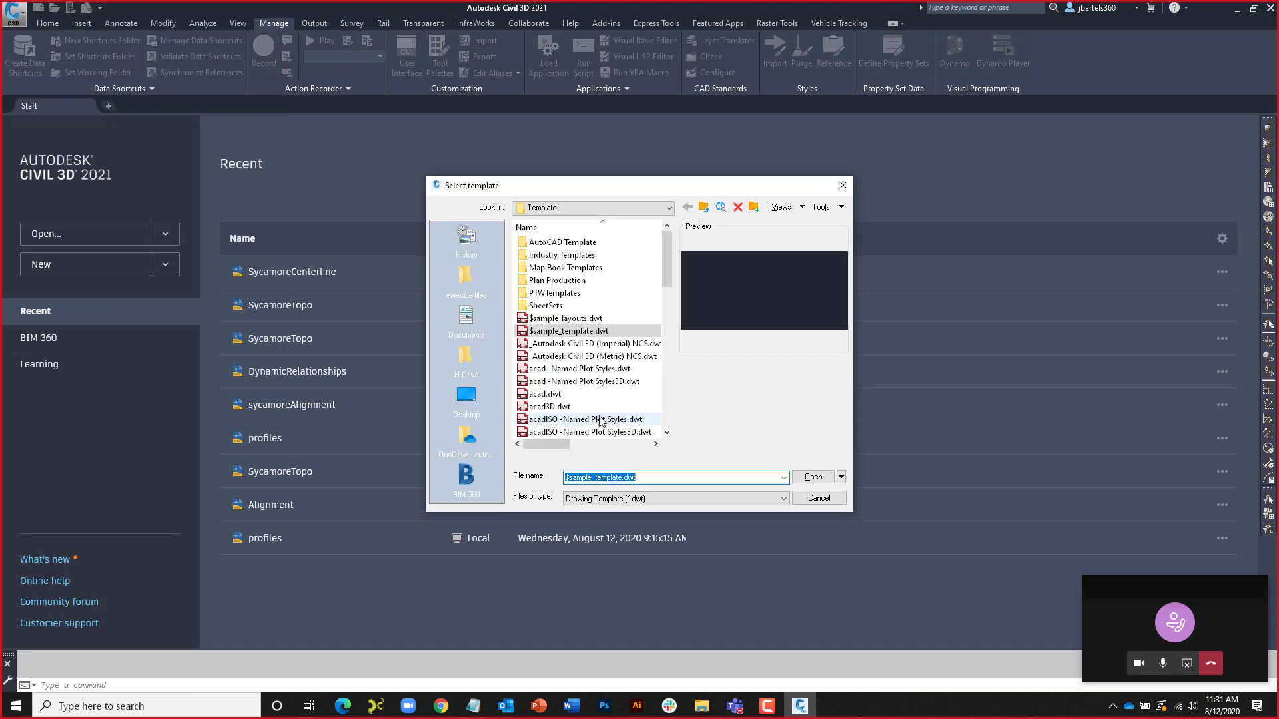
left_click(814, 477)
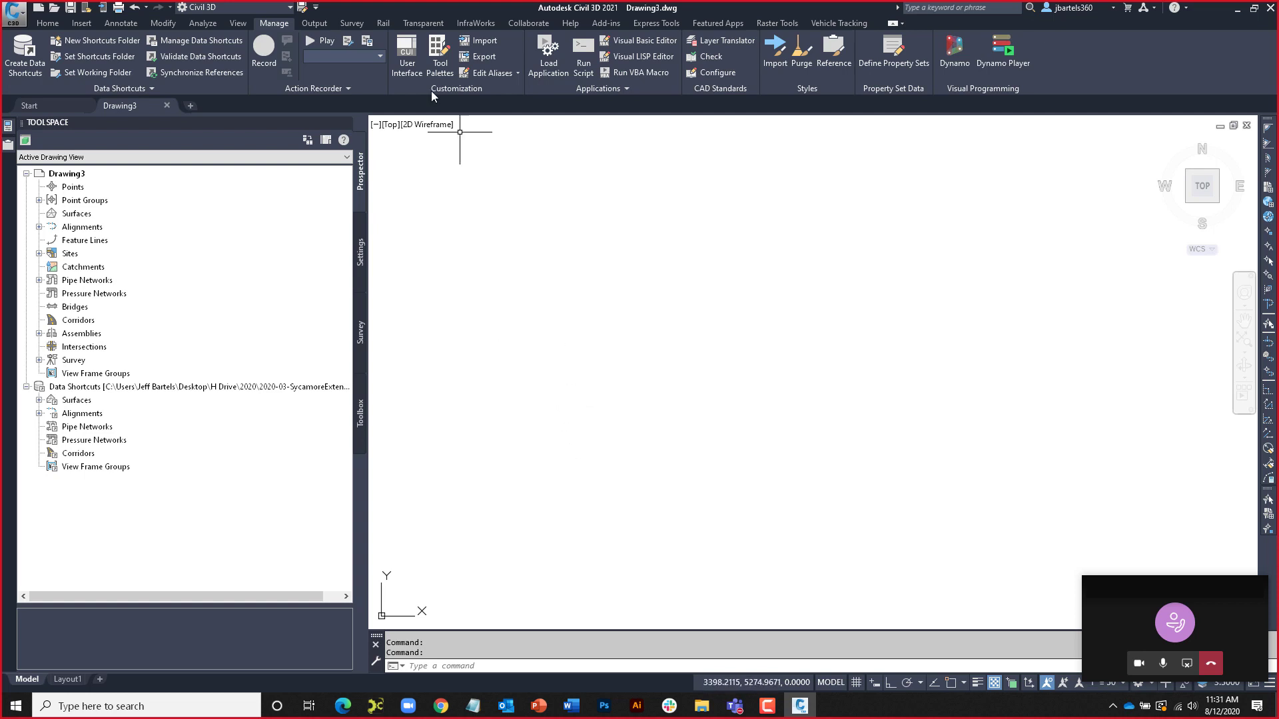
Save the new drawing as Profiles in the 2020-03-SycamoreExtension folder
left_click(302, 8)
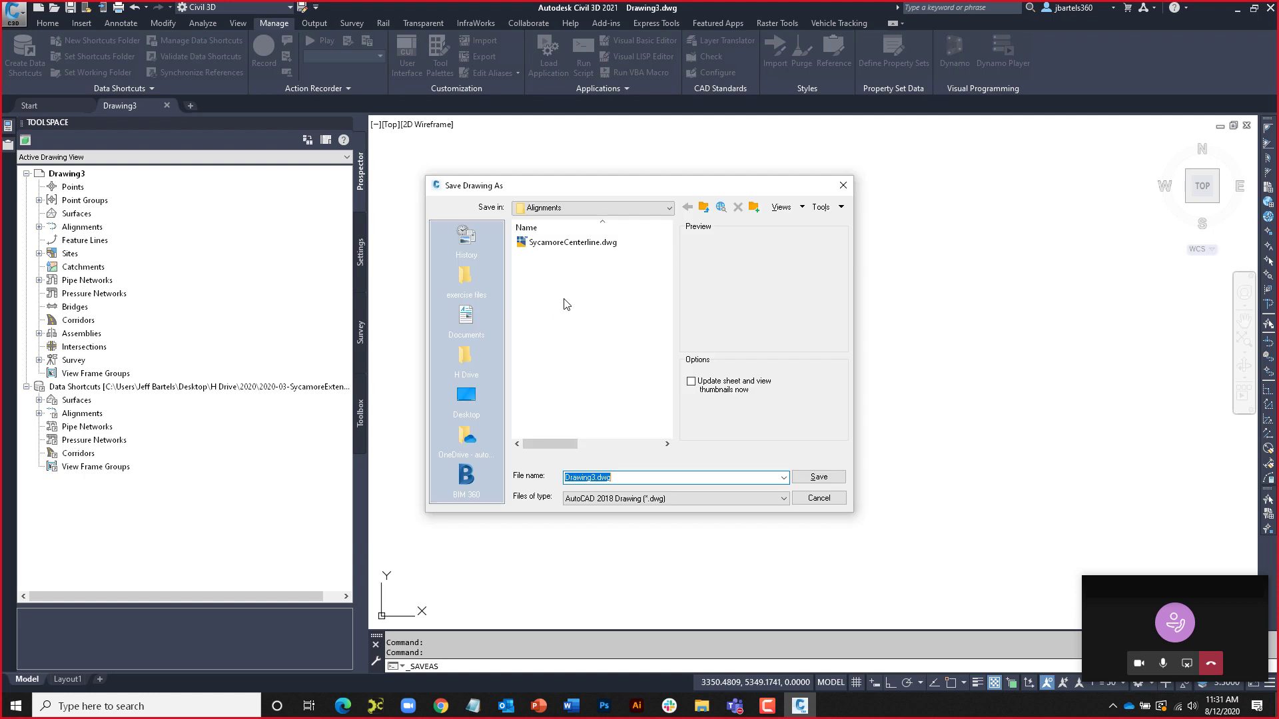
left_click(669, 210)
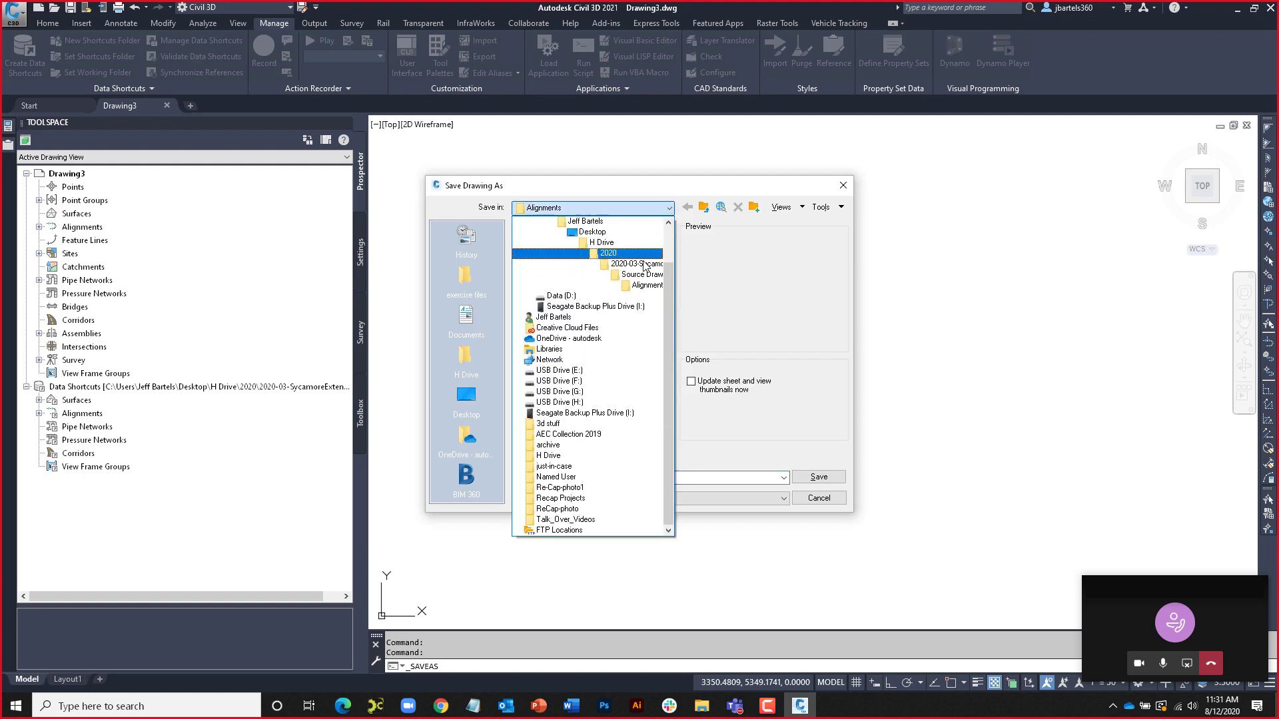
left_click(573, 264)
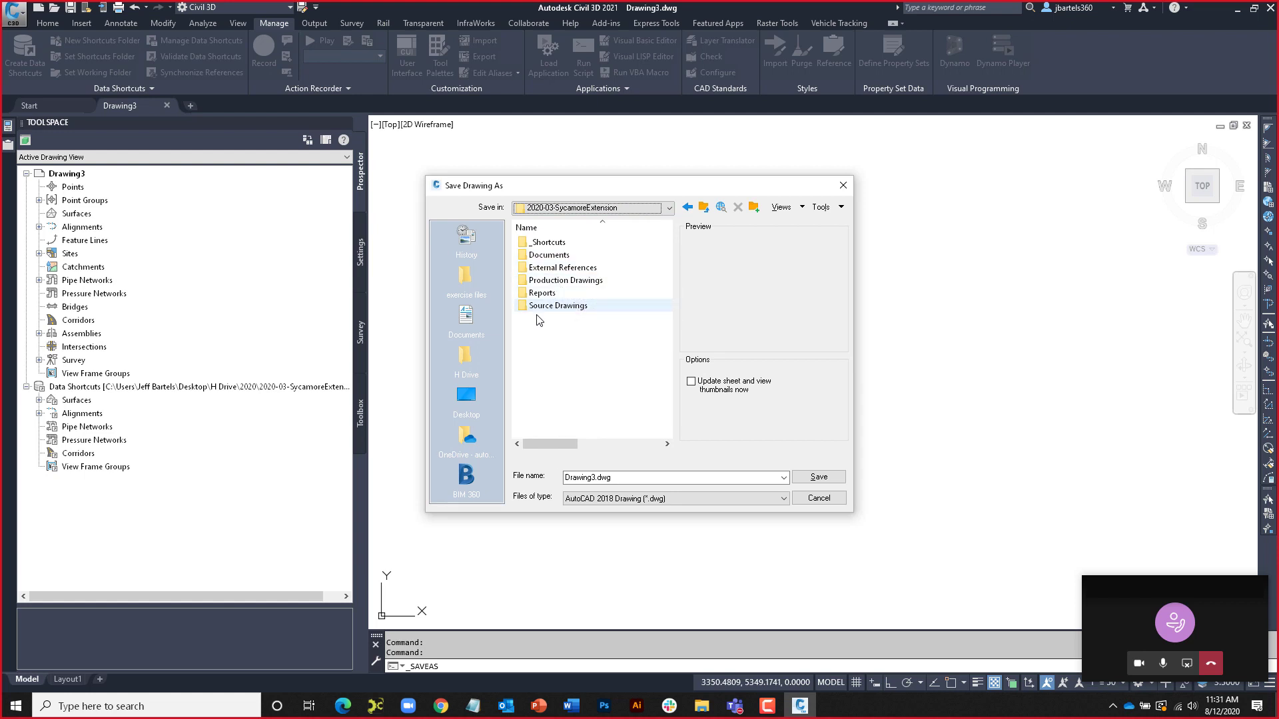
double_click(573, 479)
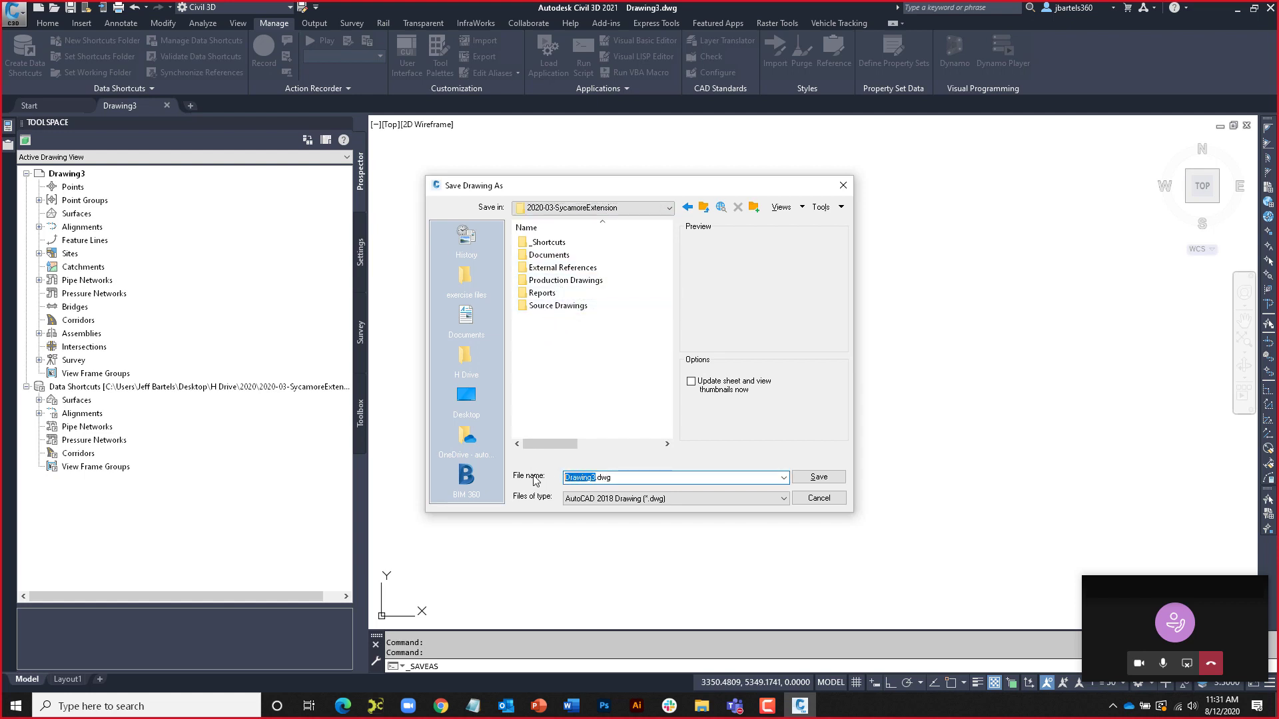
type("Profiles")
key("Return")
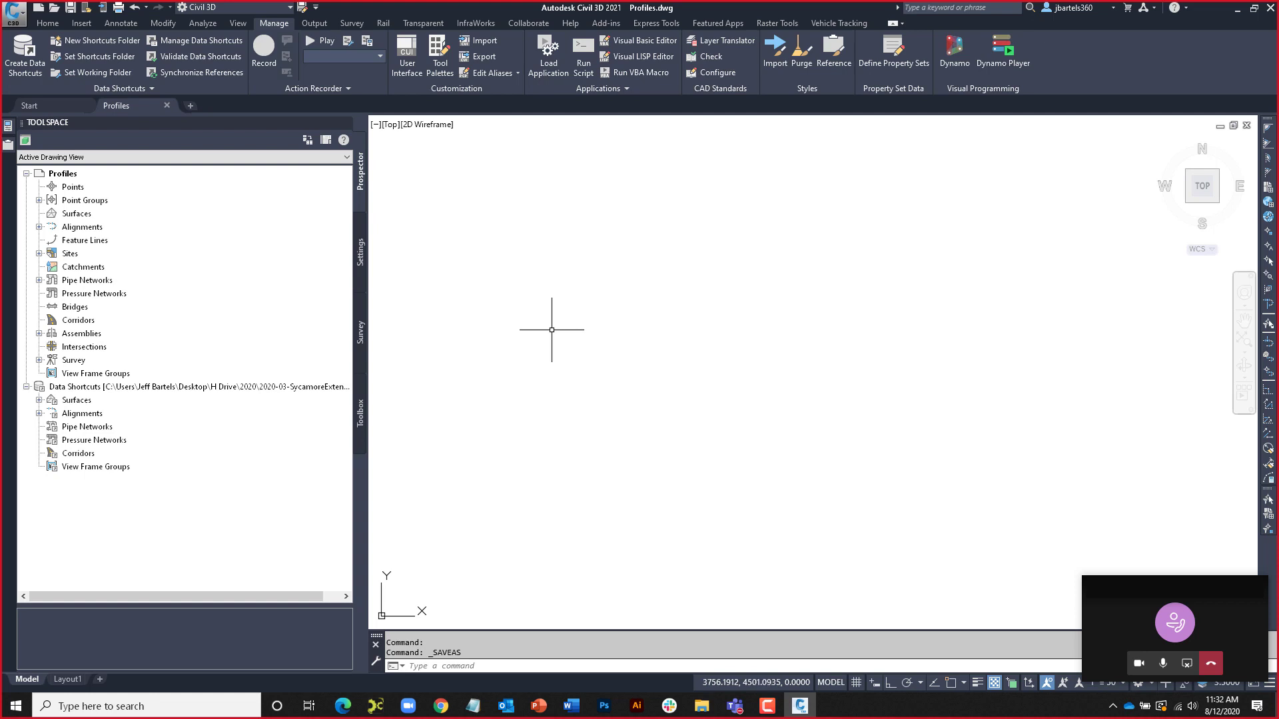
Create a reference to the EG surface from the data shortcuts, keeping the ADSK-EXIST 1 AND 5 style
left_click(39, 400)
right_click(80, 415)
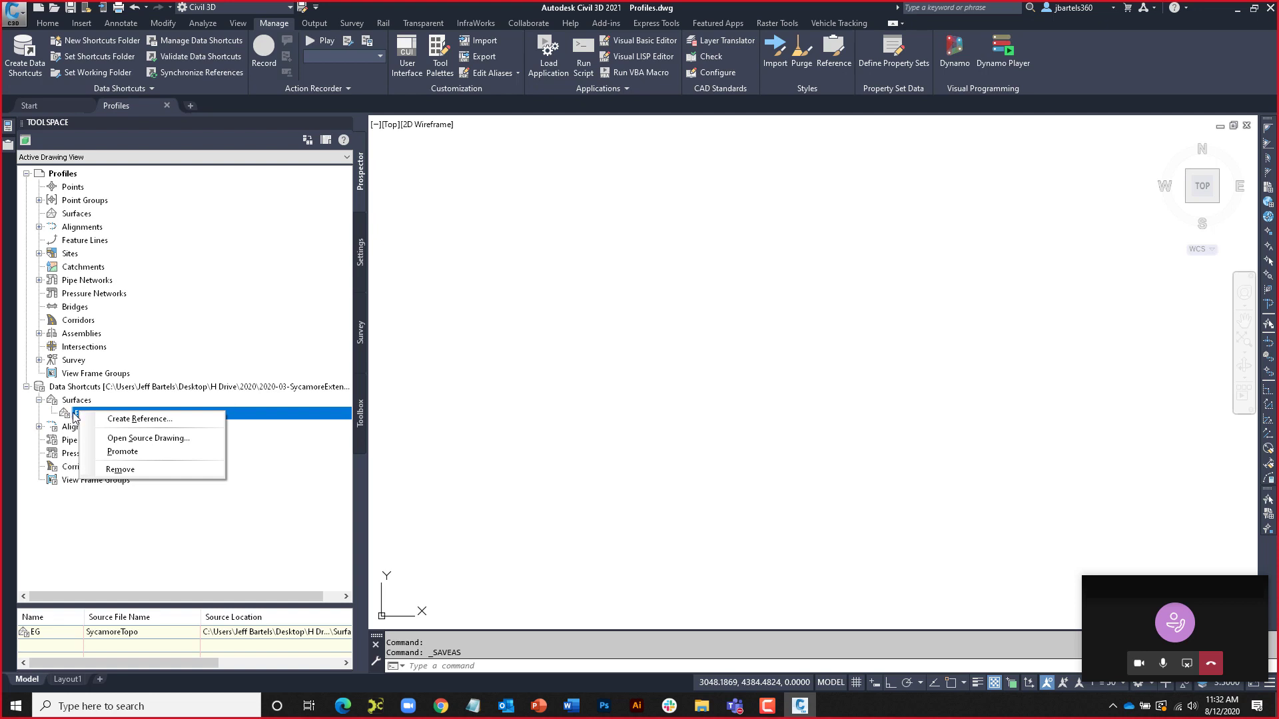
left_click(112, 420)
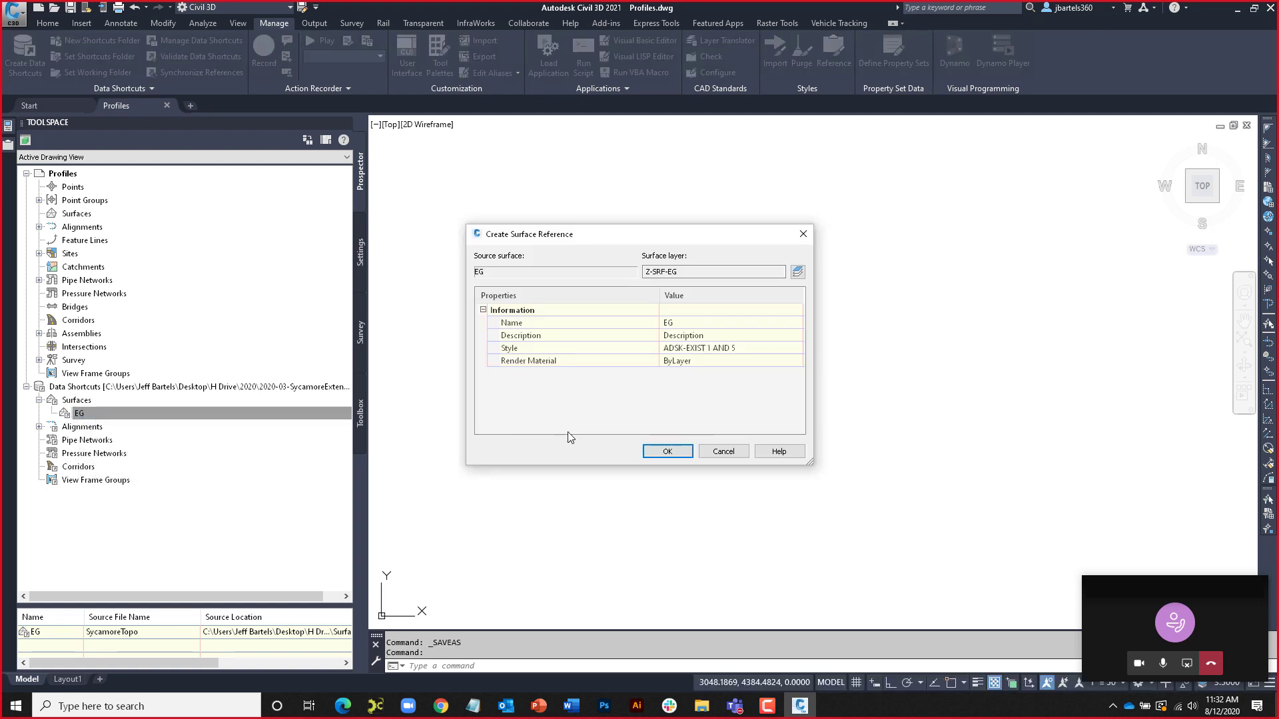
left_click(663, 451)
middle_click(686, 421)
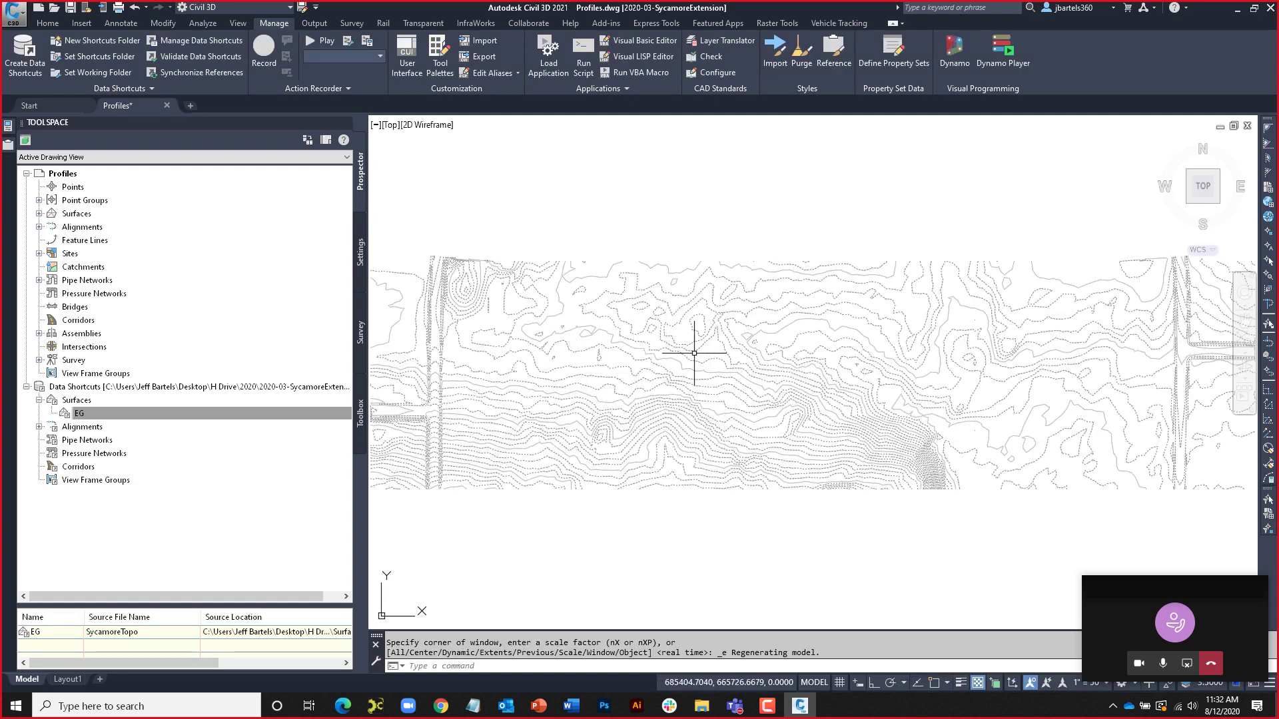
Create a reference to the Sycamore Road Ext alignment from the data shortcuts, keeping the ADSK-PROP CL style and ADSK-LABEL SET labels
left_click(86, 413)
left_click(39, 427)
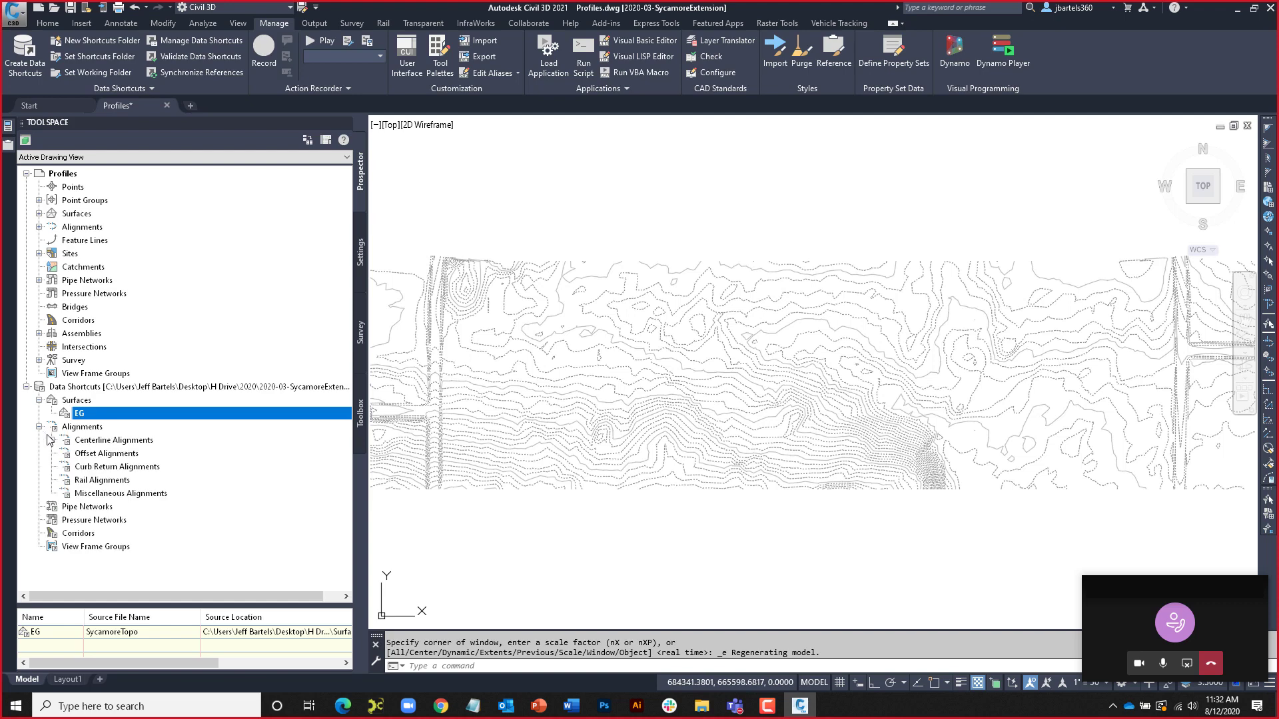
left_click(52, 441)
left_click(110, 453)
right_click(109, 454)
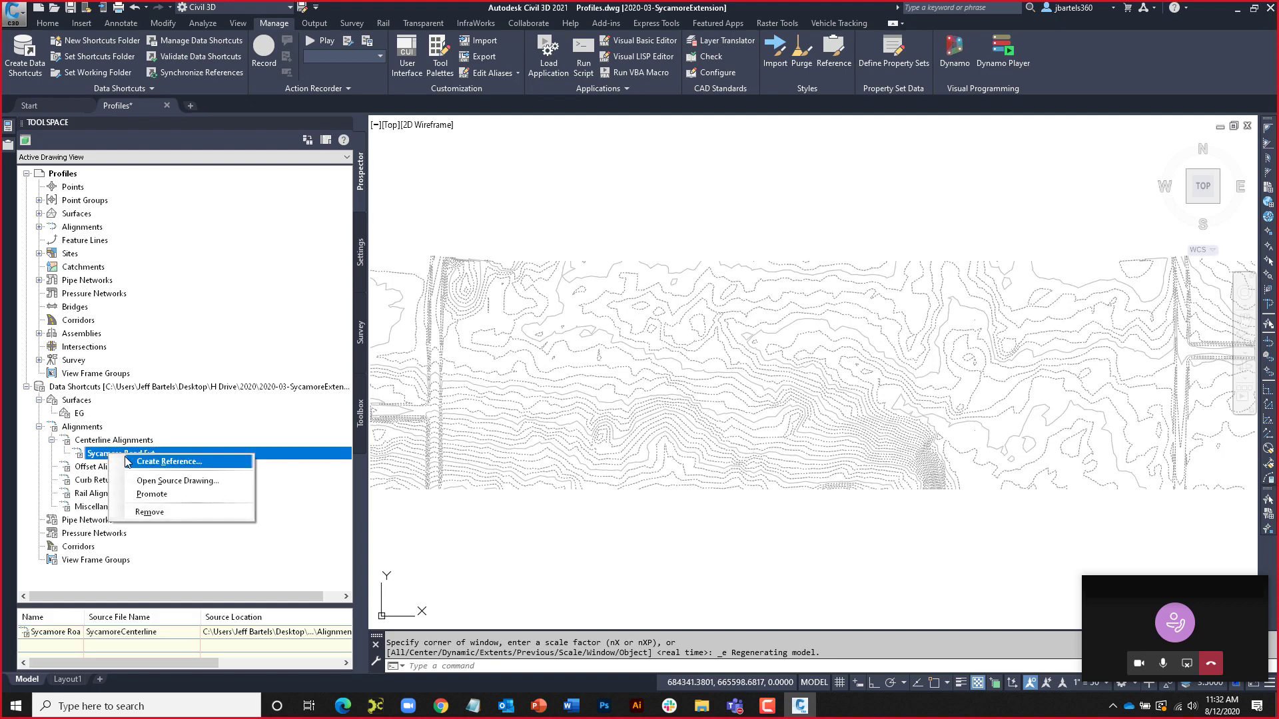
left_click(80, 457)
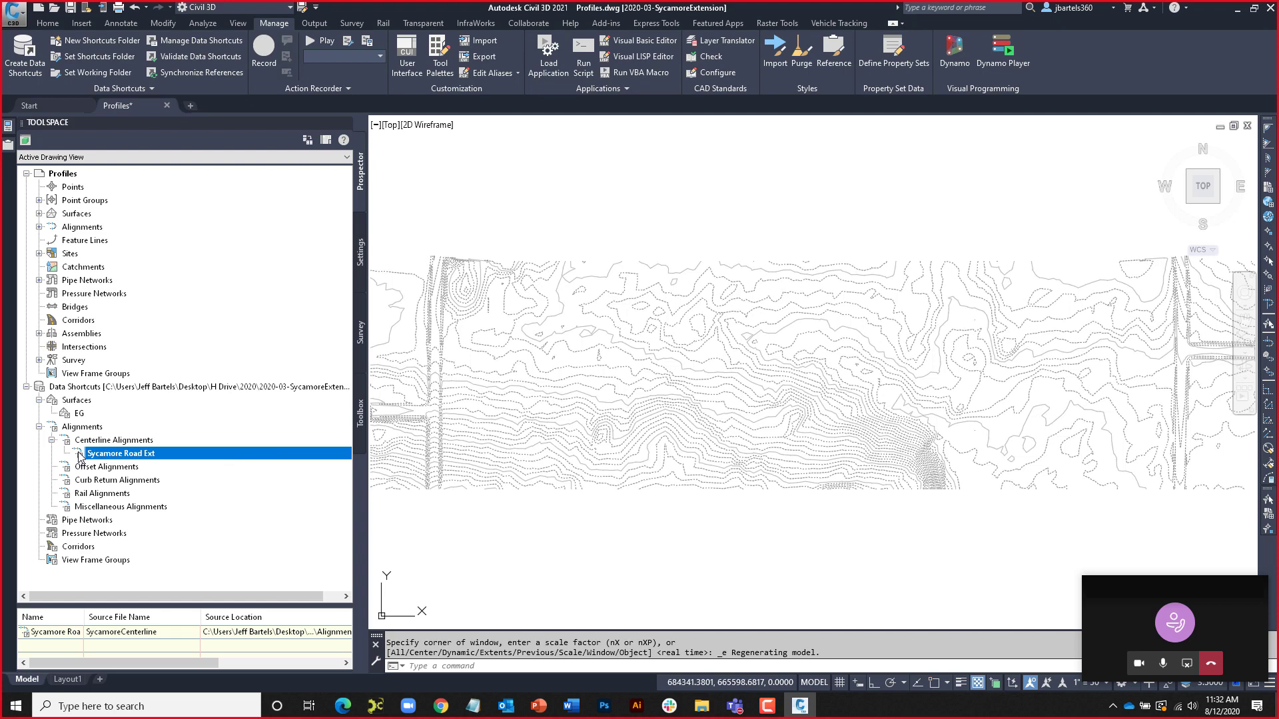
mouse_move(192, 472)
left_mouse_down()
mouse_move(486, 417)
mouse_move(523, 393)
mouse_move(547, 434)
left_mouse_up()
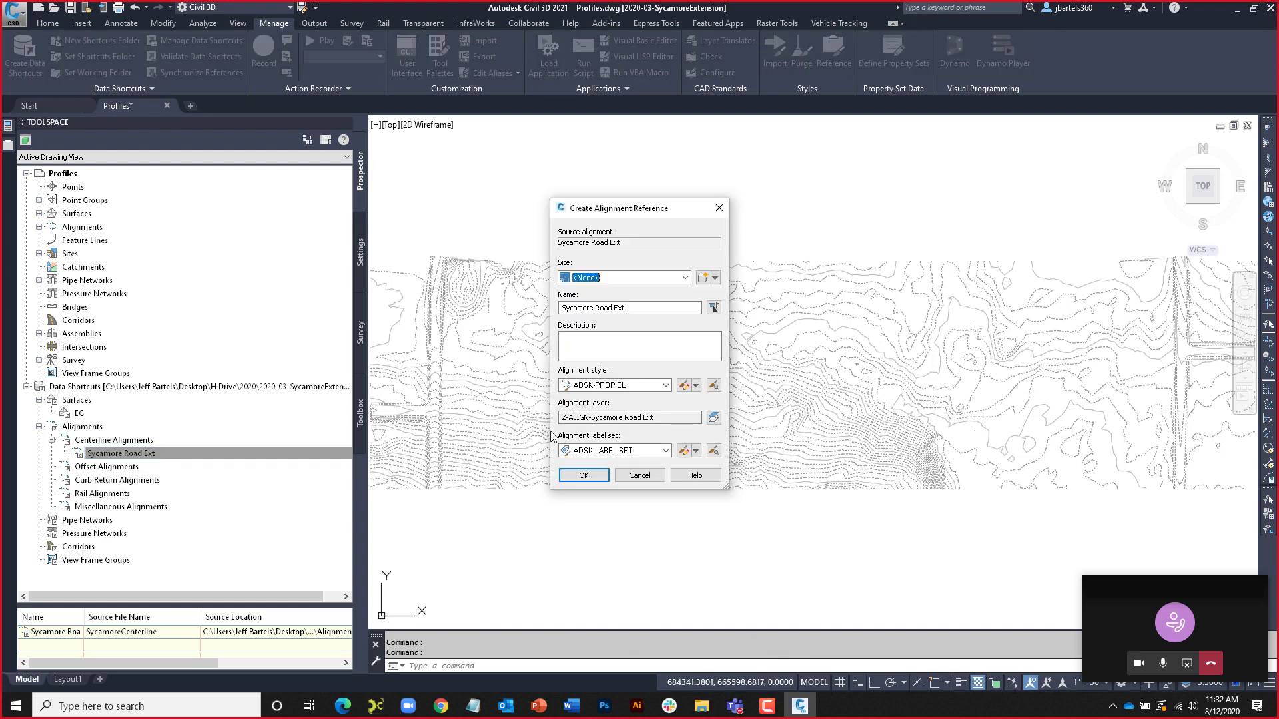
left_click(581, 477)
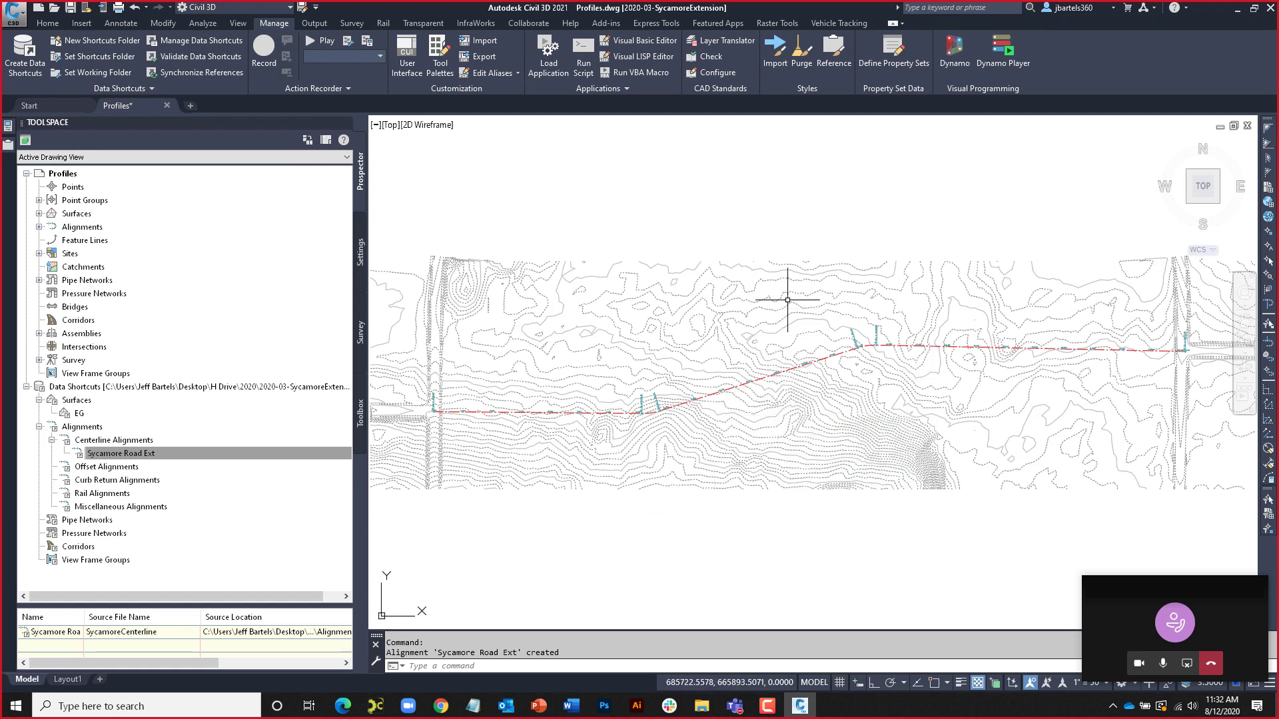
Add a surface profile of EG along the full length of the Sycamore Road Ext alignment
scroll(766, 352, "up", 5)
left_click(731, 337)
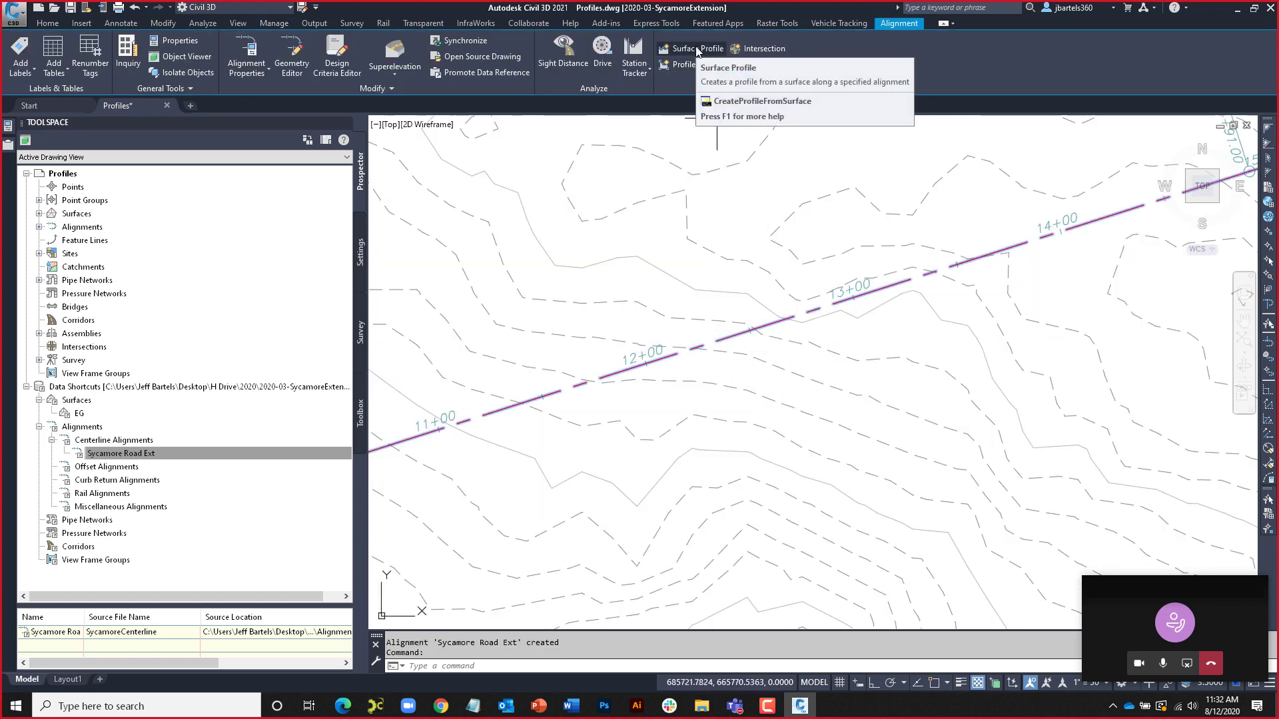
left_click(695, 47)
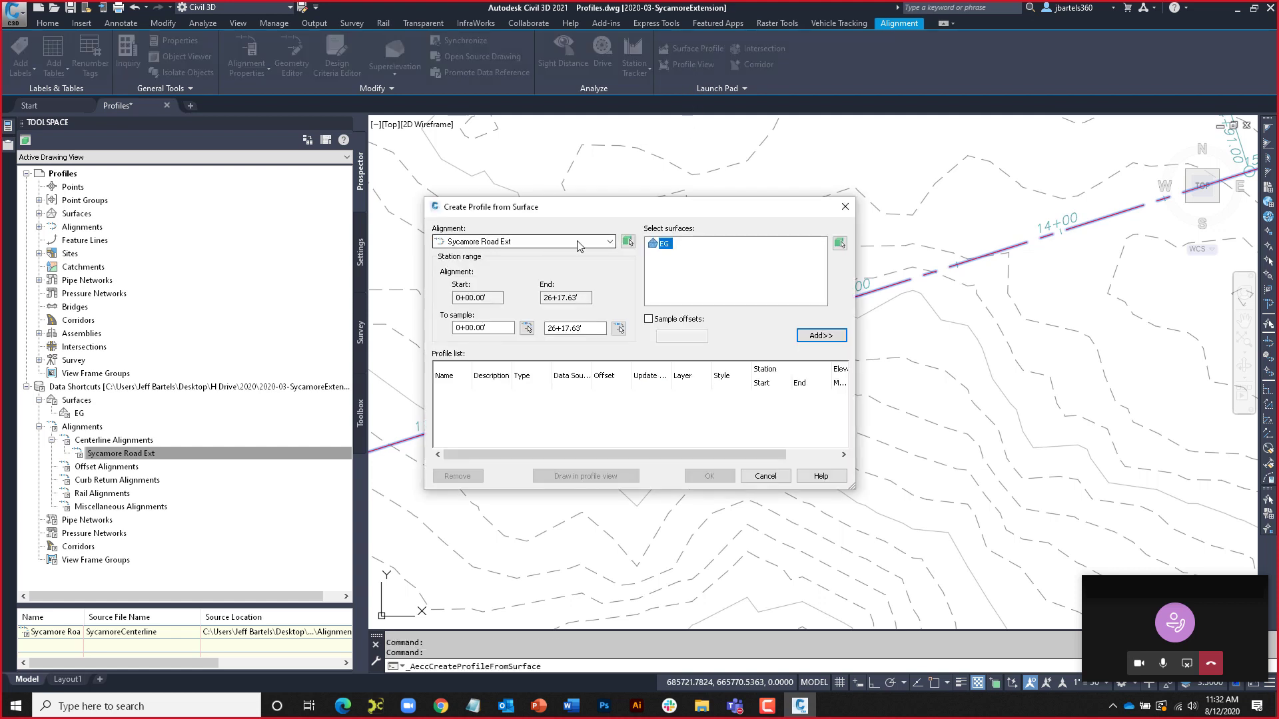
left_click(812, 341)
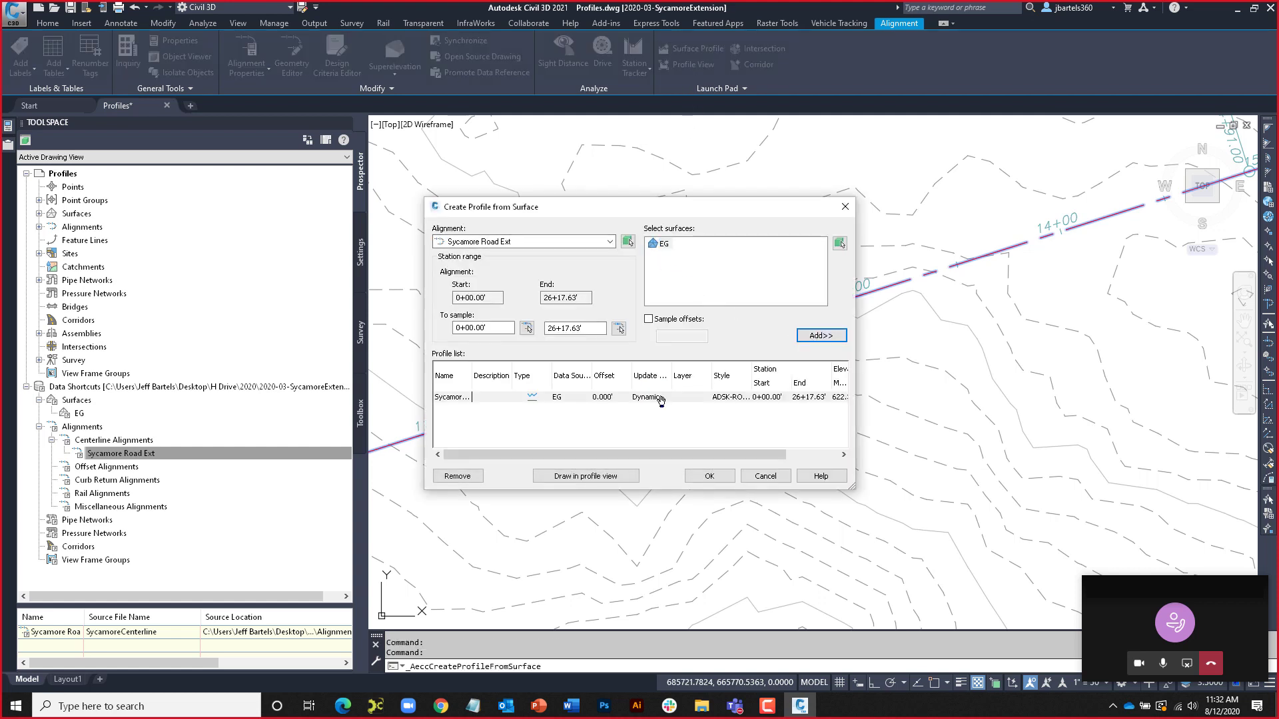
Draw the profile in a profile view with the ADSK-DRAFT PROFILE VIEW style, placed below the surface contours
left_click(613, 475)
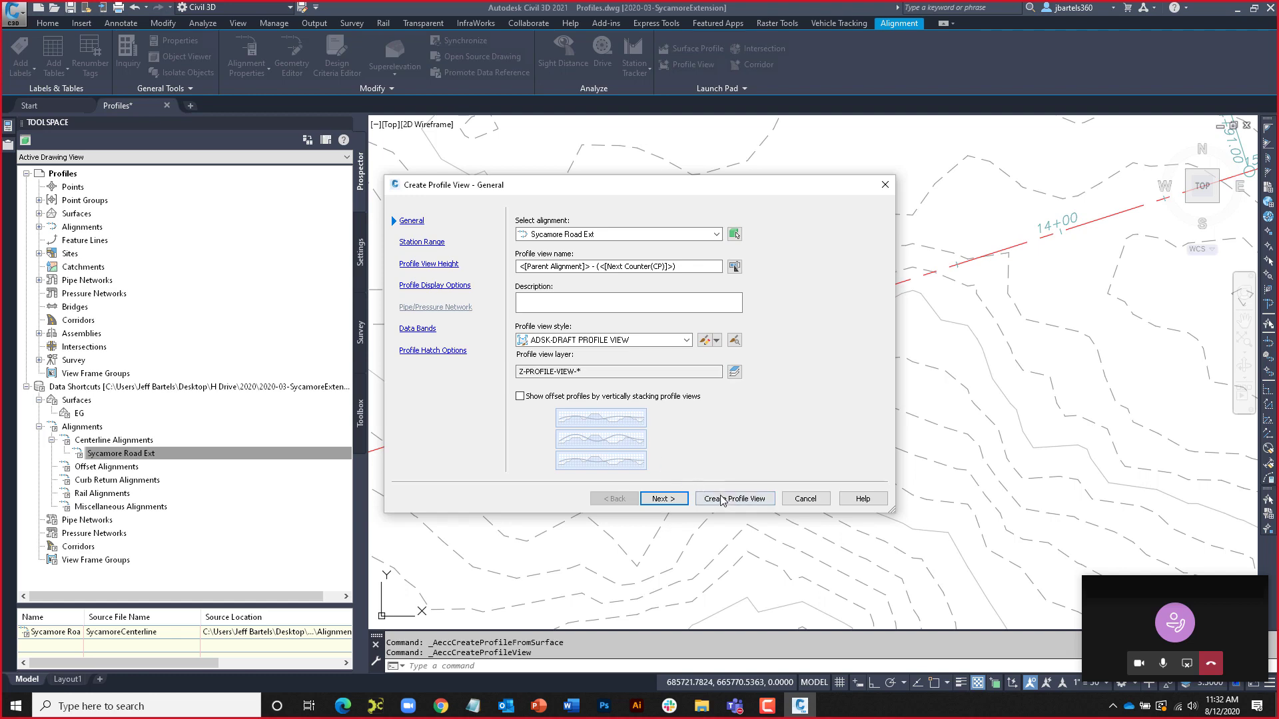
left_click(720, 500)
scroll(685, 422, "down", 5)
mouse_move(685, 423)
middle_mouse_down()
mouse_move(693, 456)
mouse_move(775, 299)
middle_mouse_up()
left_click(511, 470)
key("Escape")
key("Escape")
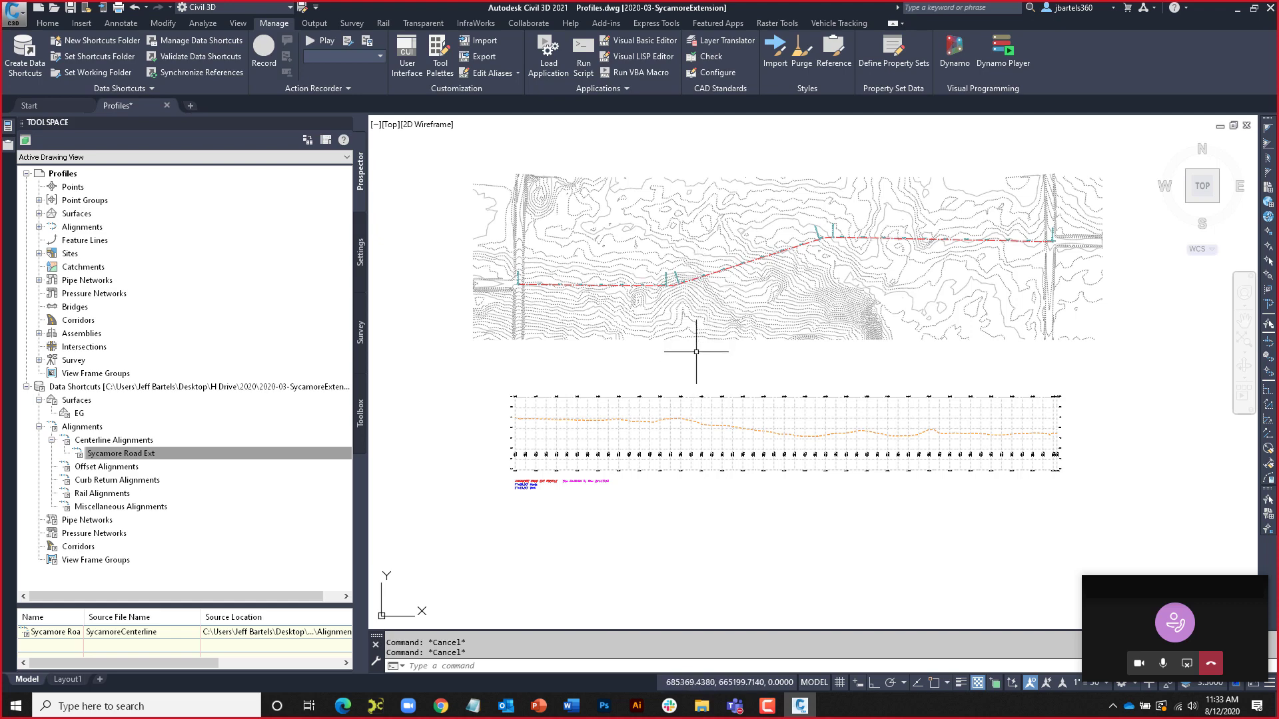
Save the drawing under its existing name Profiles, replacing the earlier file
left_click(302, 7)
key("Return")
key("Return")
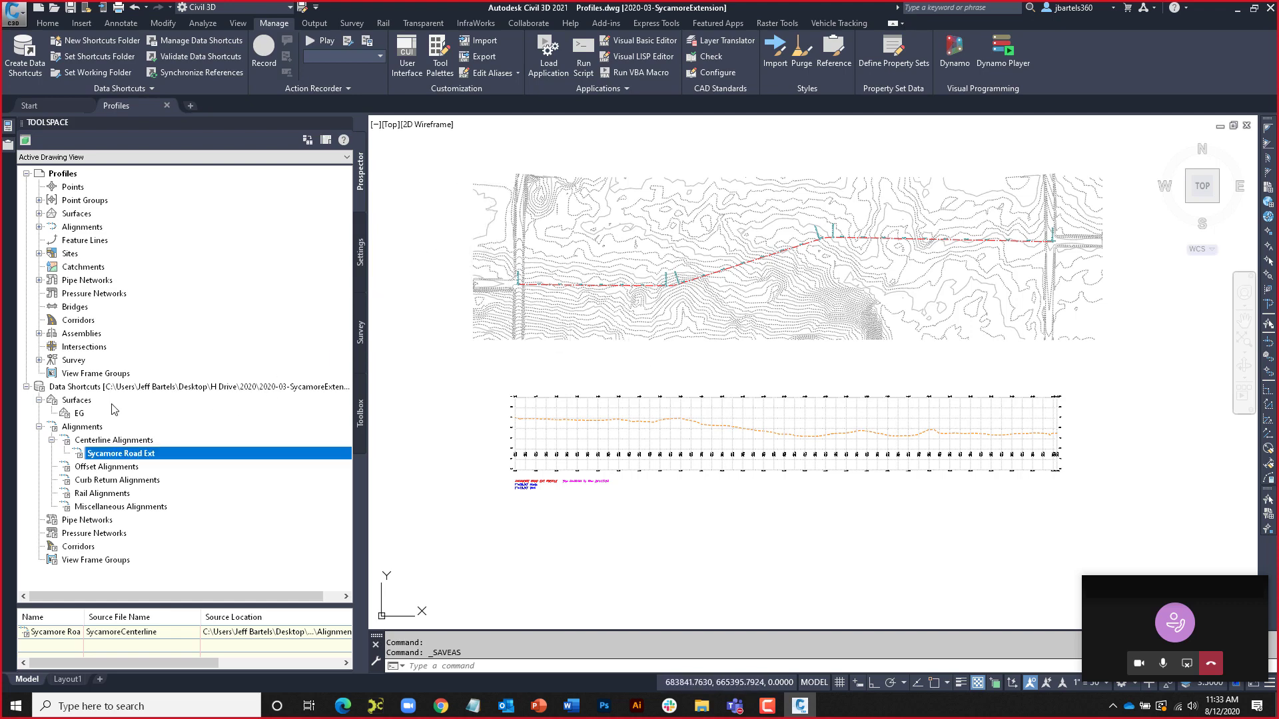
Shorten the Sycamore Road Ext alignment in its source drawing by moving both endpoints inward toward the curves, and save that drawing
right_click(104, 458)
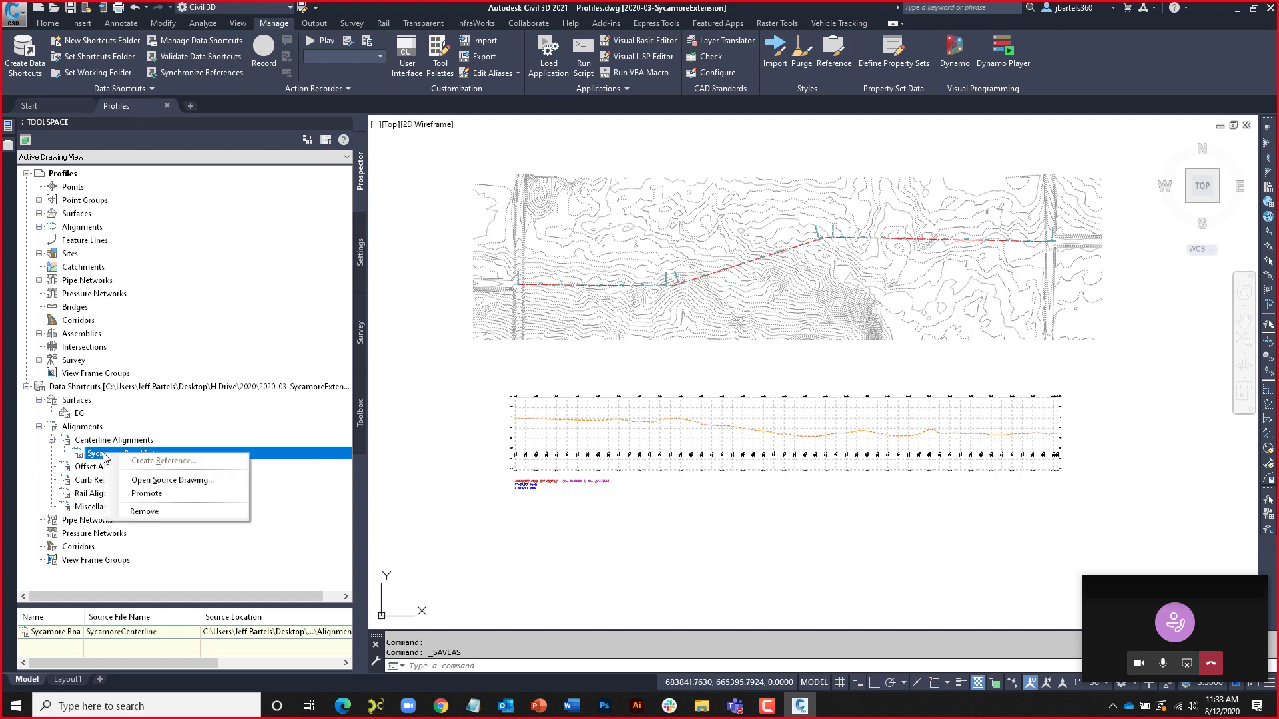
left_click(147, 481)
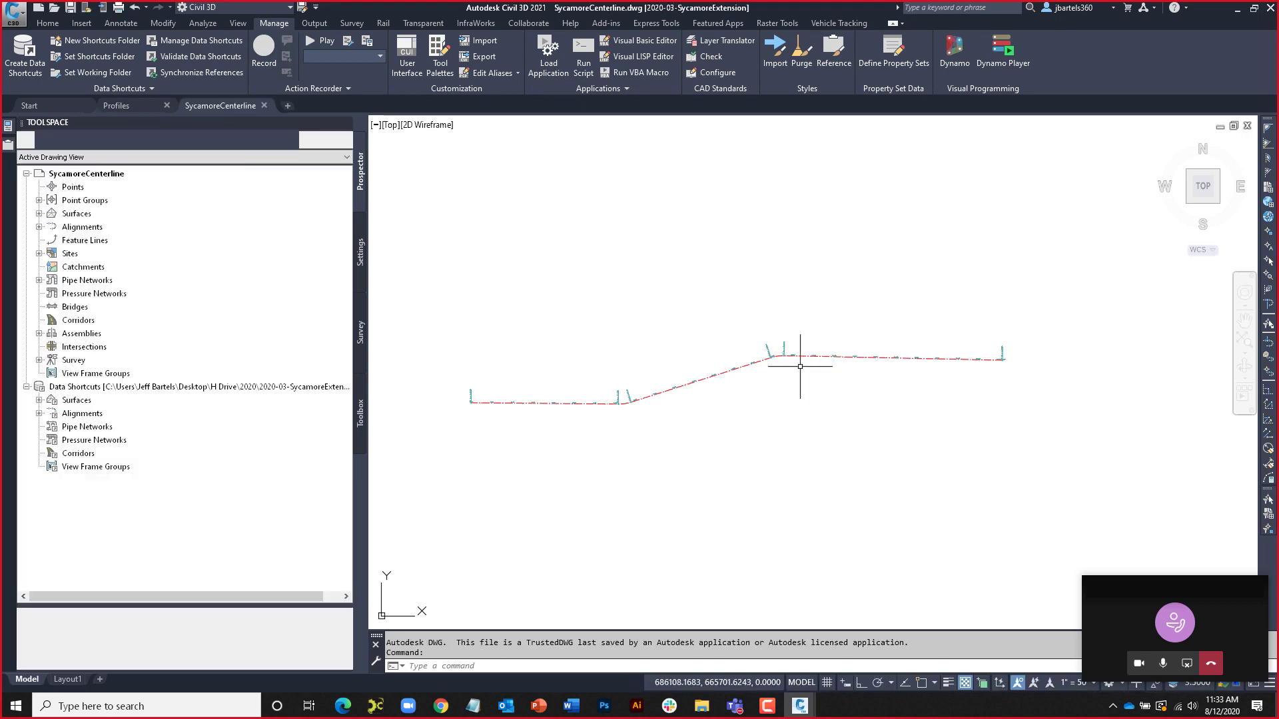
left_click(862, 357)
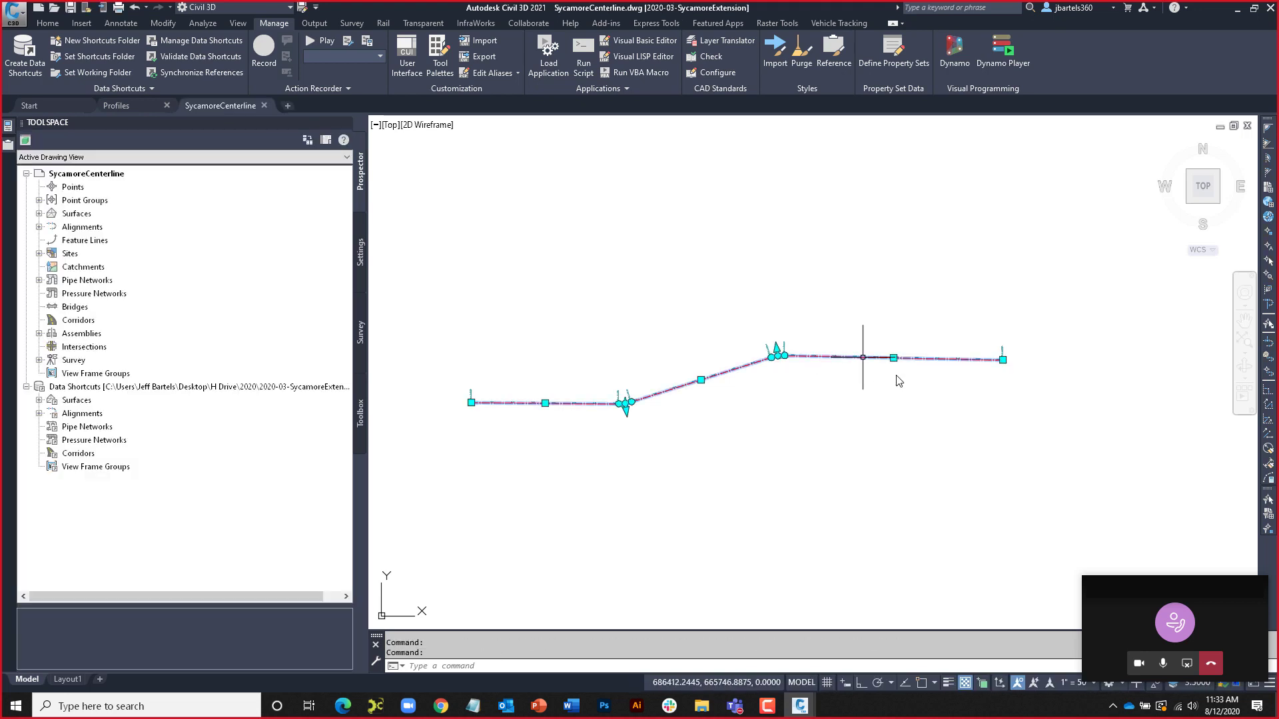
left_click(1002, 359)
left_click(856, 370)
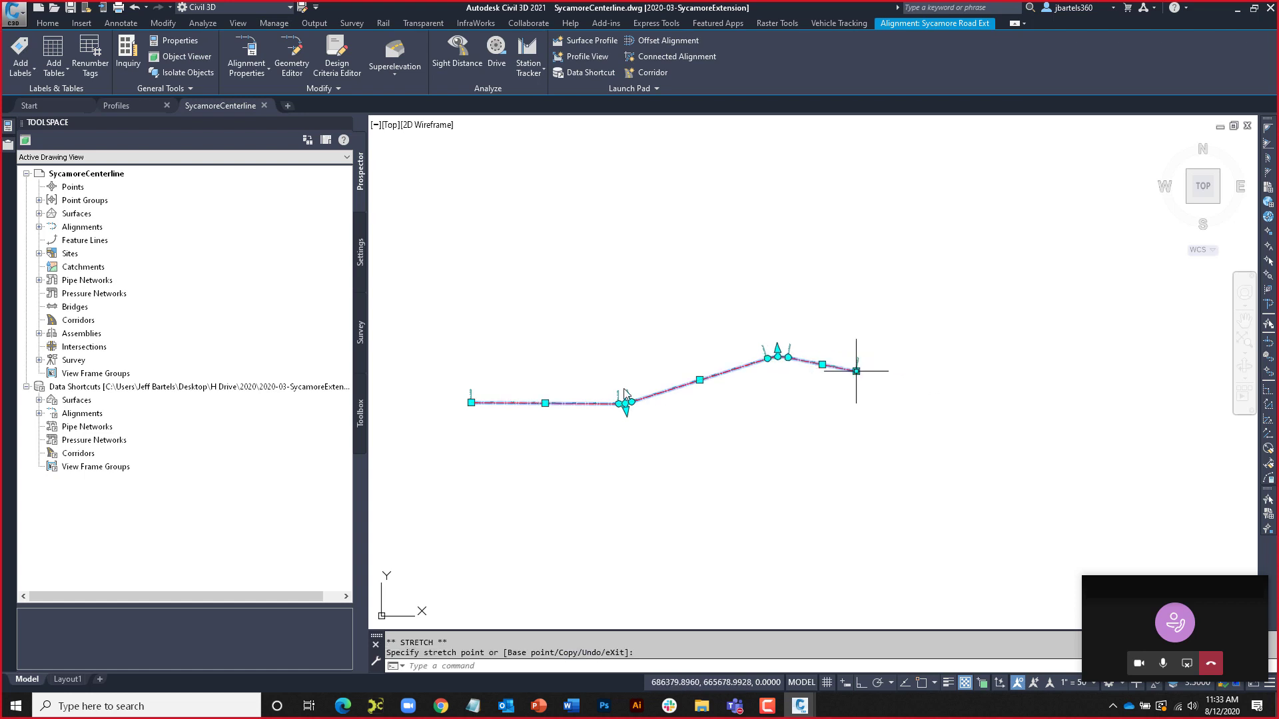
left_click(471, 403)
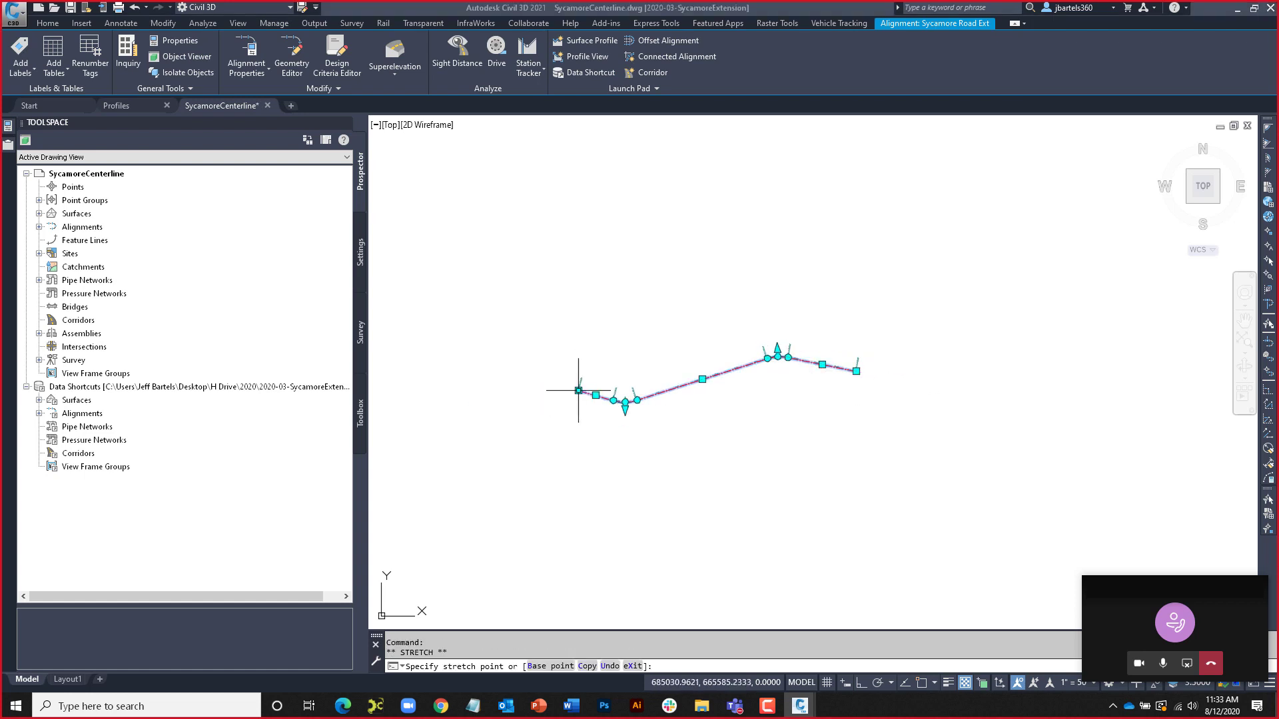
left_click(578, 391)
key("Escape")
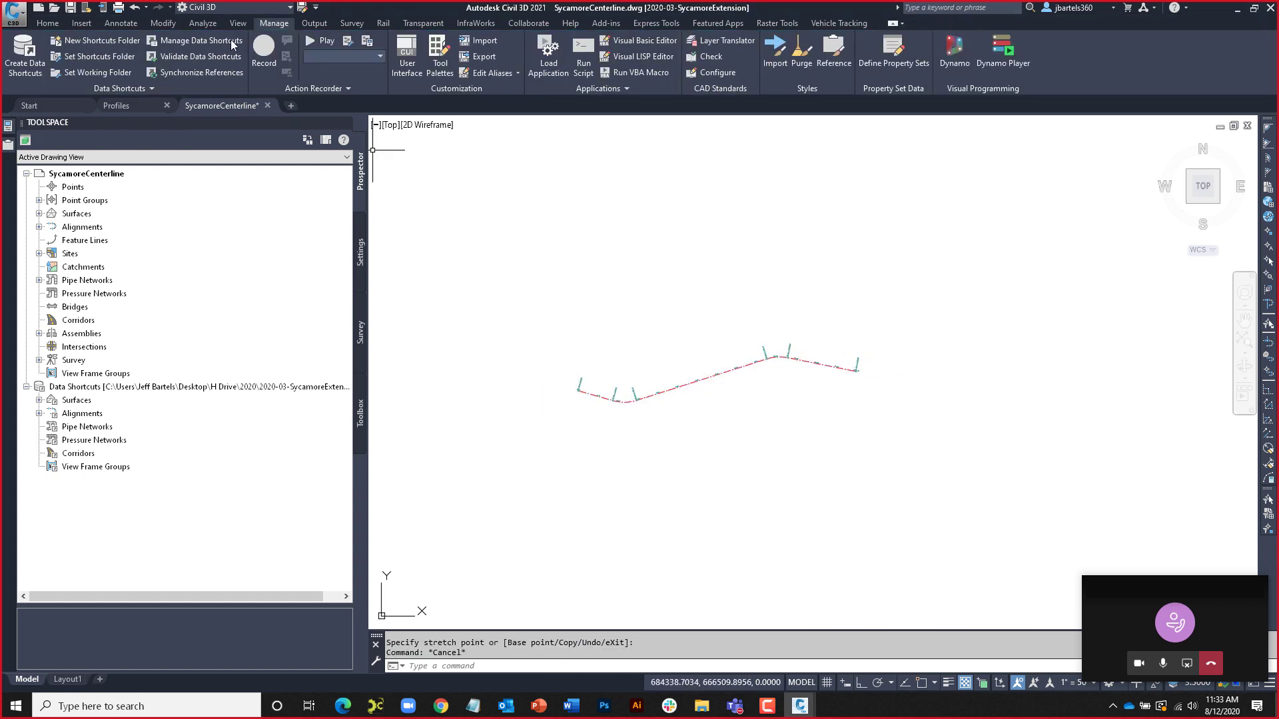
left_click(70, 8)
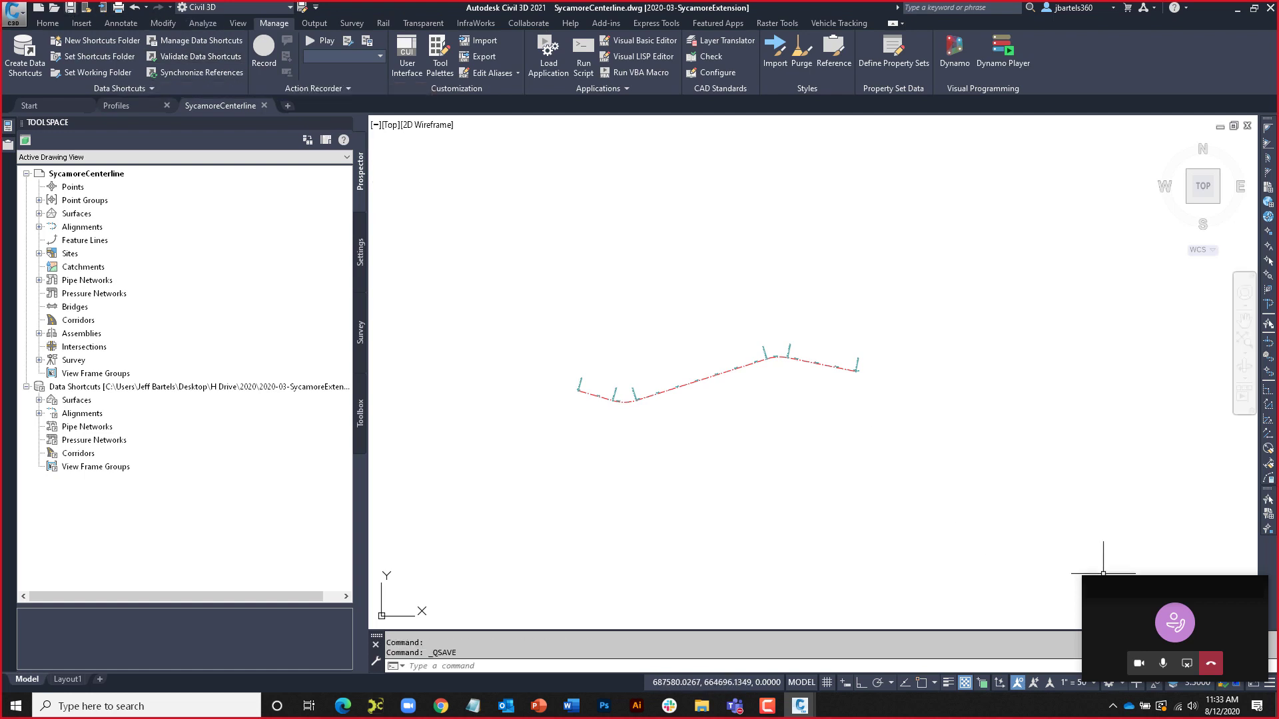
Return to the Profiles drawing and synchronize its data shortcut references with the edited alignment, closing the event report
left_click(122, 108)
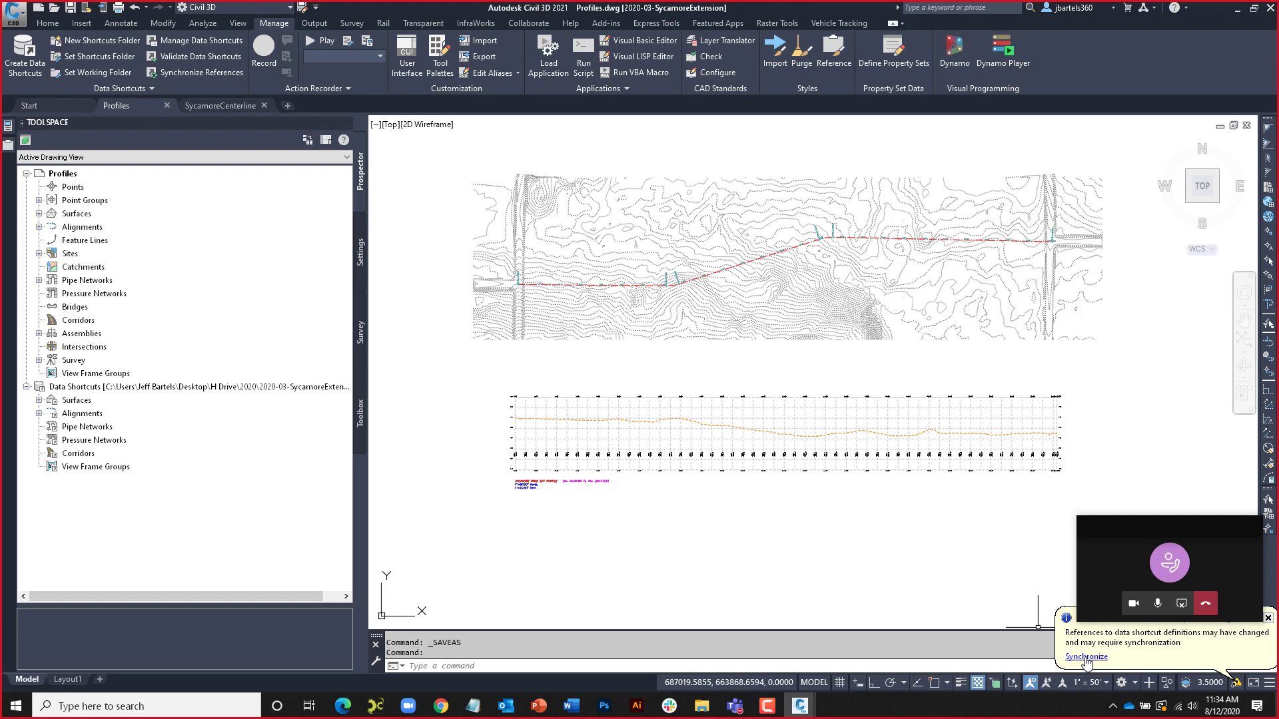
middle_click_drag(915, 523, 898, 591)
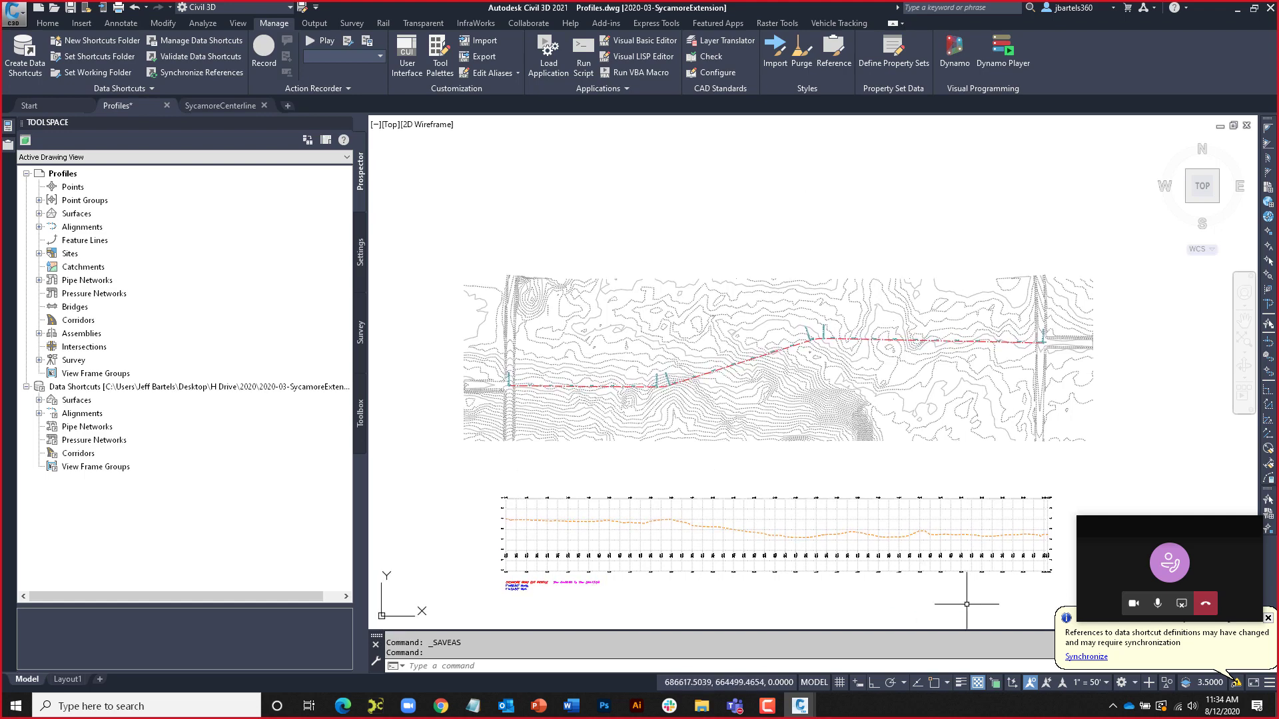
left_click(1086, 657)
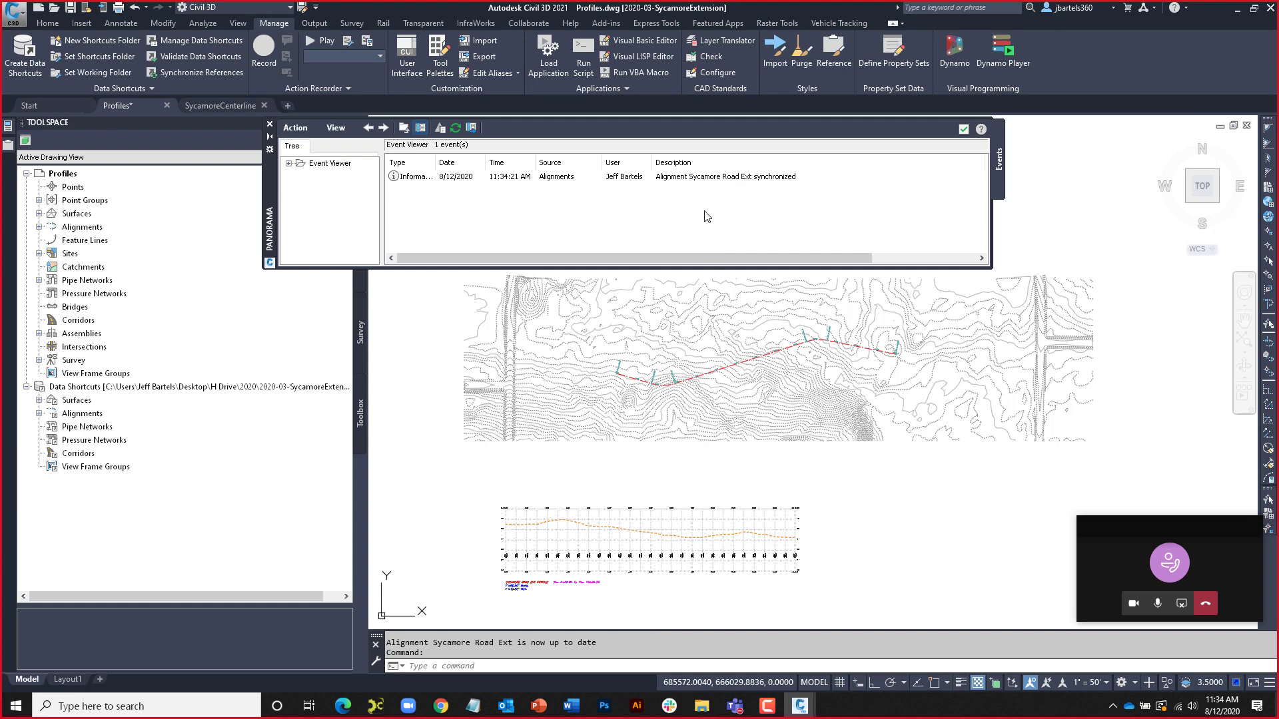
left_click(270, 124)
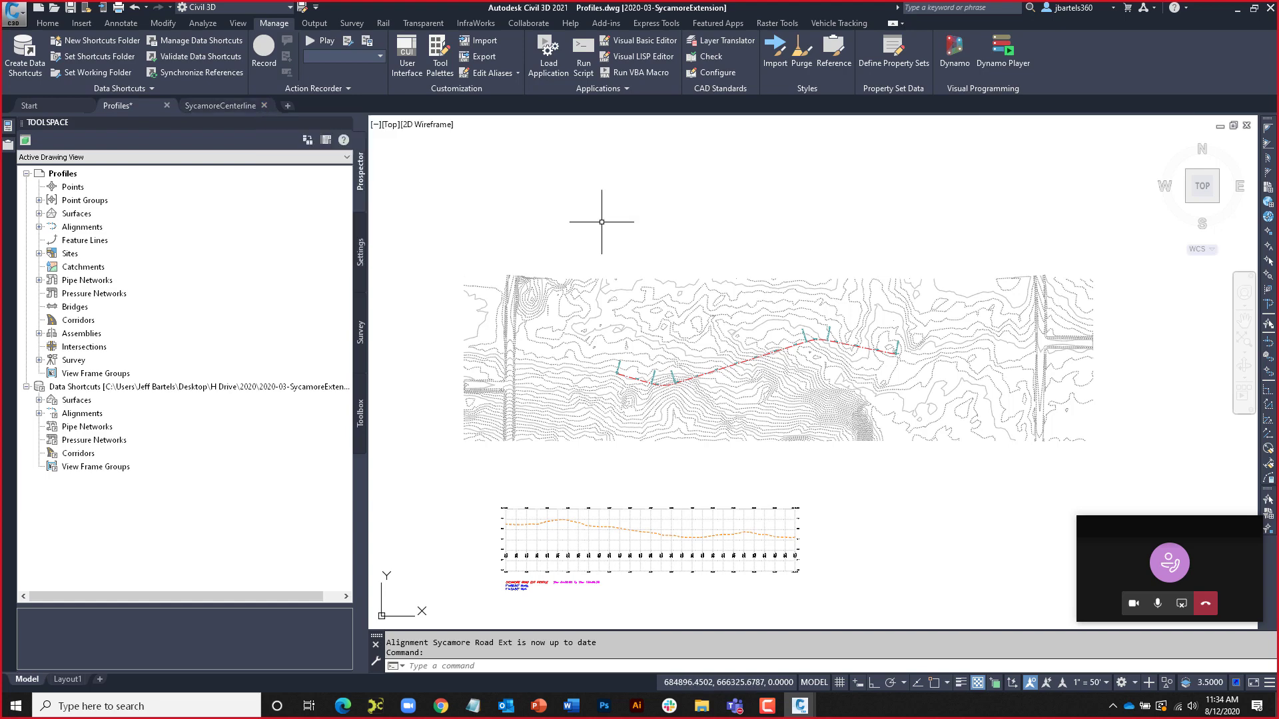